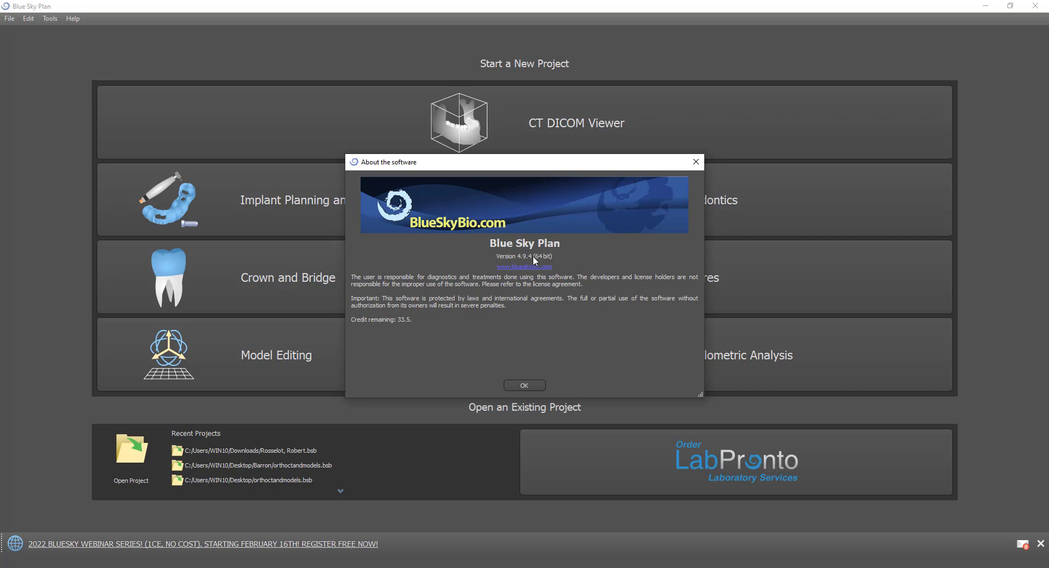
# Step: Start a One or Two Implant Case with Model STL import and the Blue Sky Bio Fully Guided Surgical Kit
pyautogui.click(696, 163)
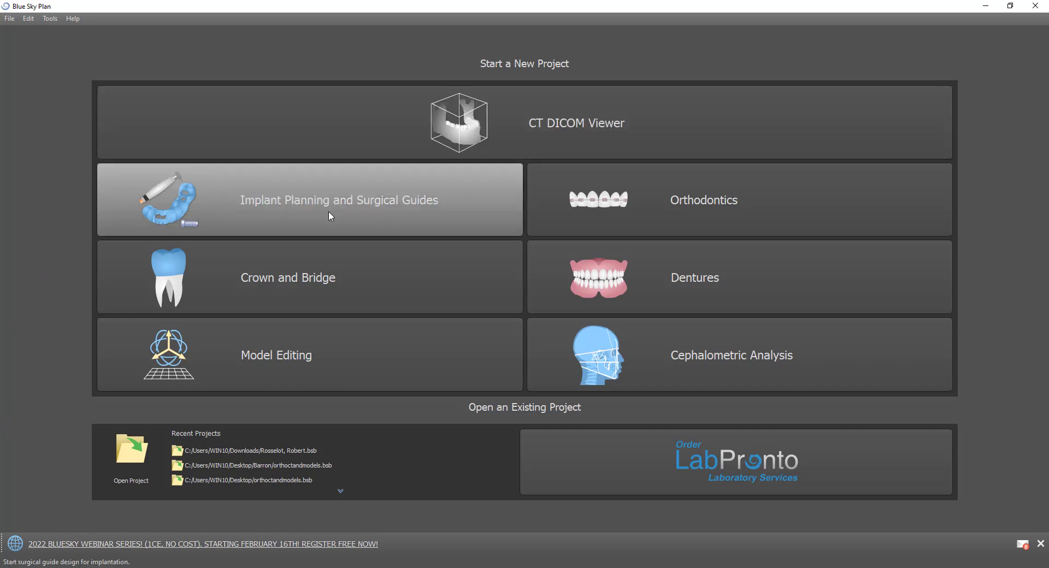
pyautogui.click(329, 213)
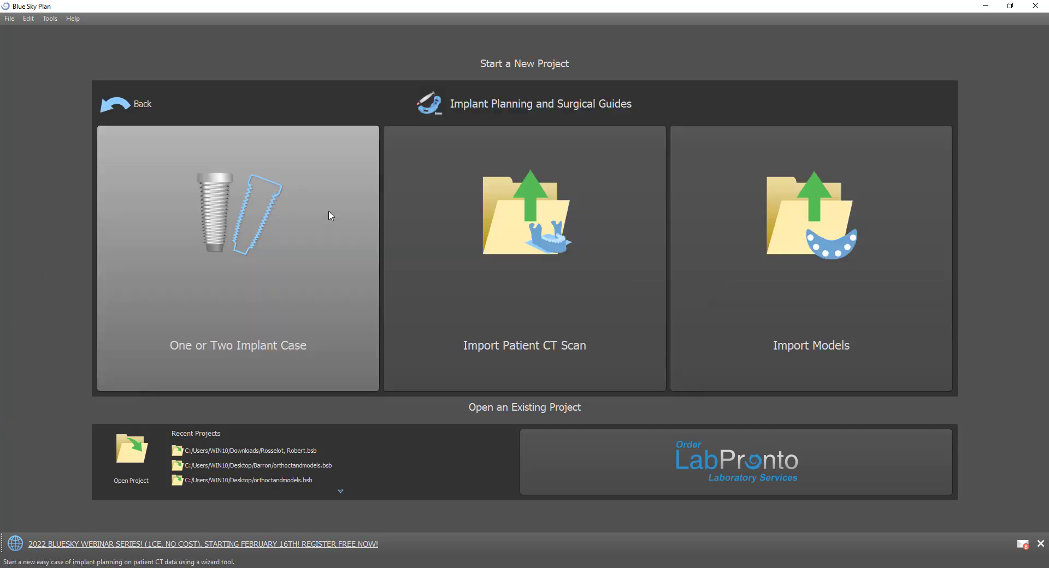
pyautogui.click(290, 285)
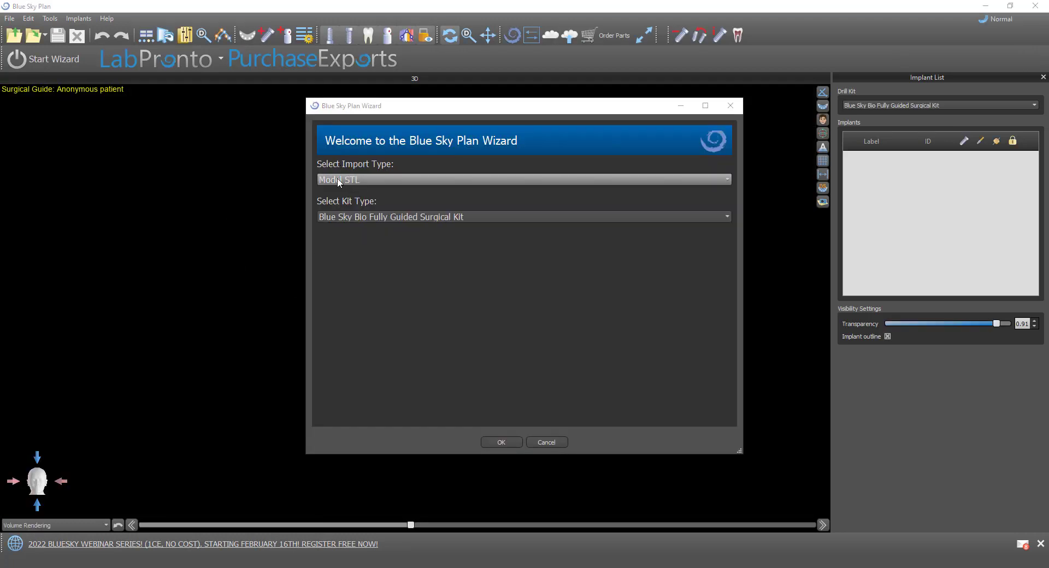
pyautogui.click(350, 215)
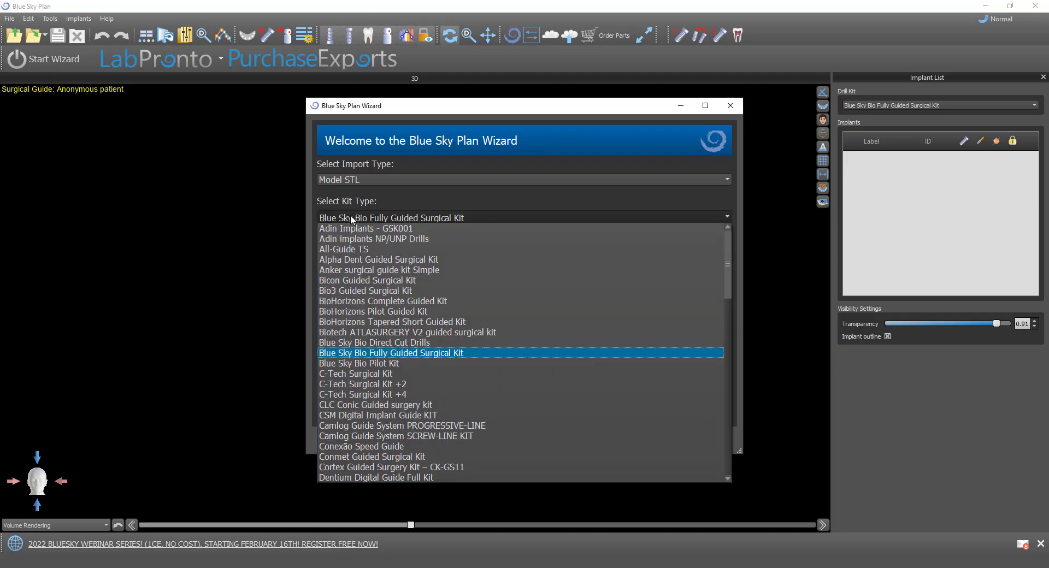
pyautogui.click(352, 218)
pyautogui.click(502, 442)
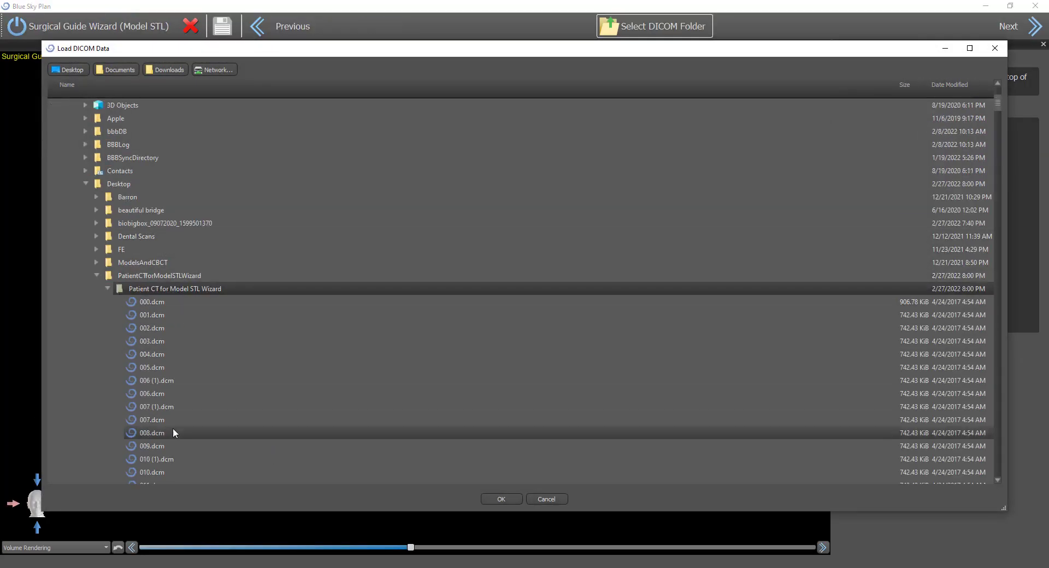
# Step: Load the Patient CT for Model STL Wizard DICOM folder and crop away the scan volume's posterior part and upper half
pyautogui.click(502, 496)
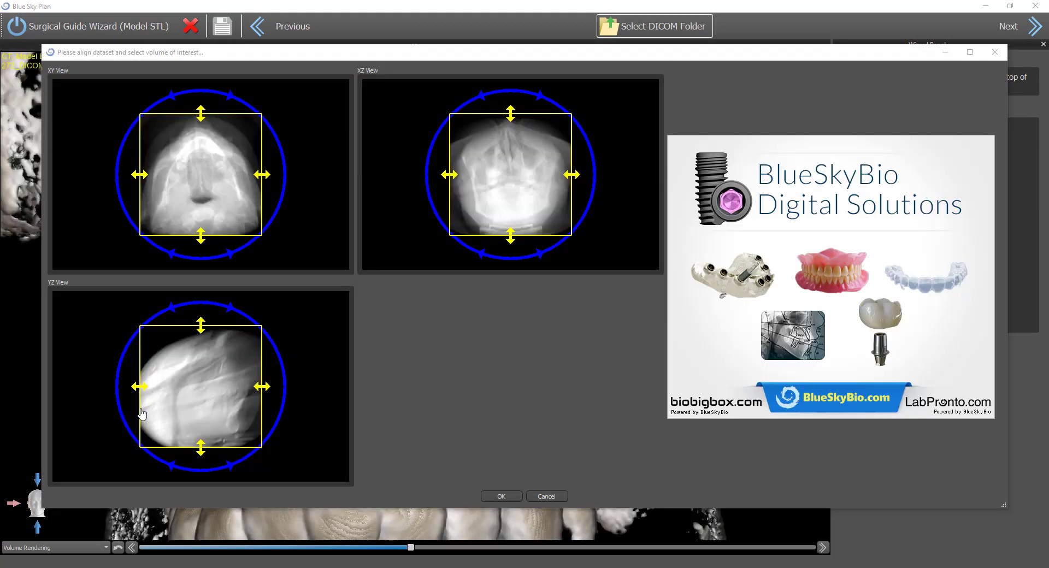
pyautogui.moveTo(142, 413); pyautogui.dragTo(174, 421)
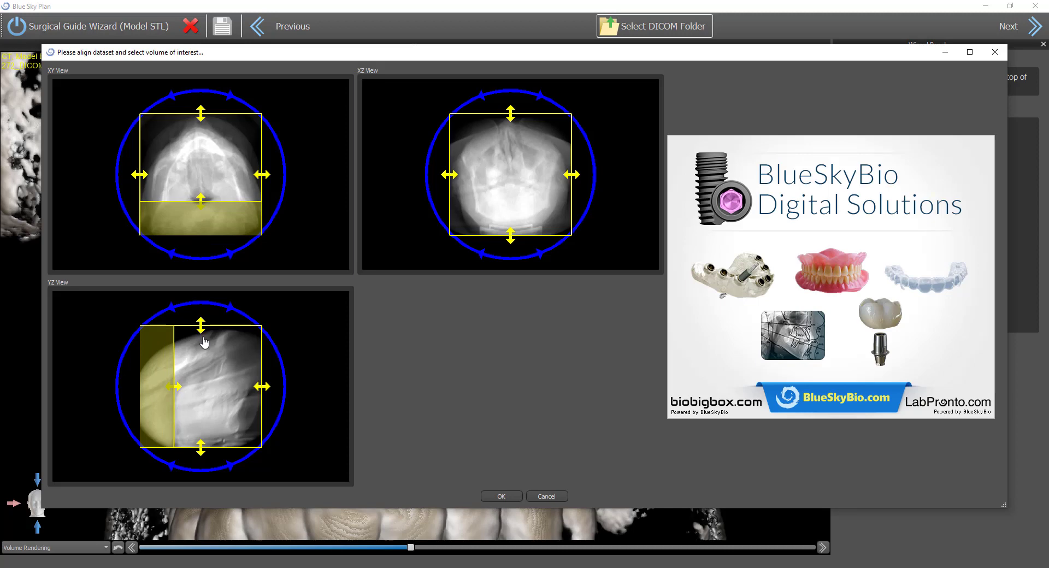
pyautogui.moveTo(203, 339); pyautogui.dragTo(211, 390)
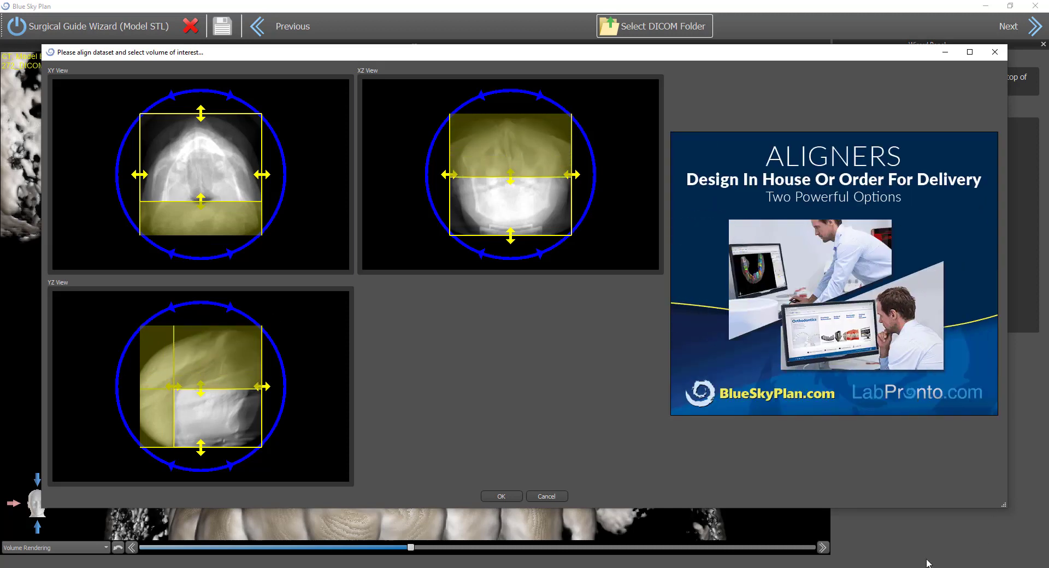
pyautogui.click(484, 495)
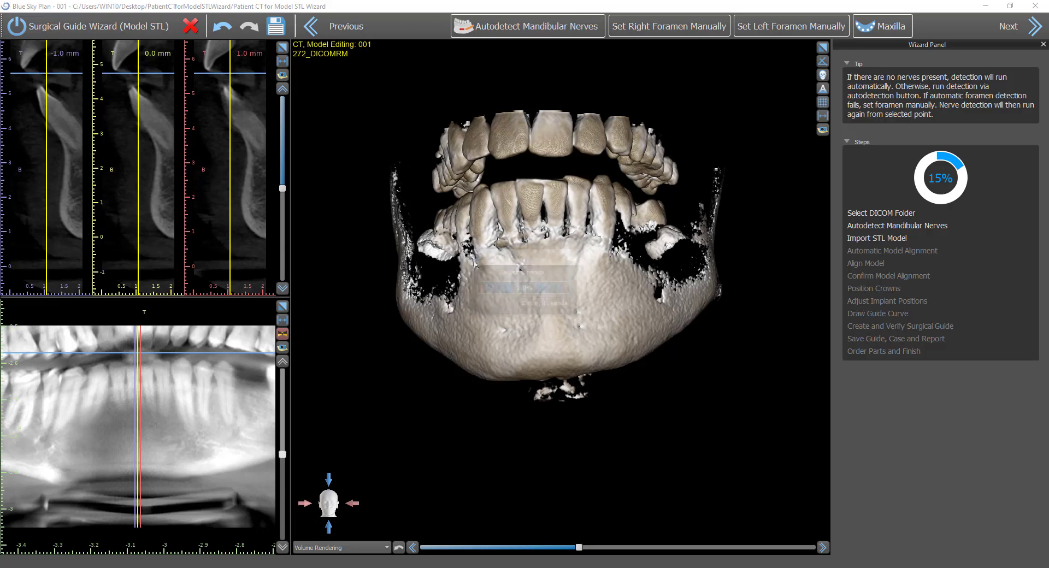
# Step: Accept the autodetected mandibular nerves and import STL+Model+Lower.stl from the PatientCTforModelSTLWizard folder
pyautogui.moveTo(368, 398); pyautogui.dragTo(334, 418)
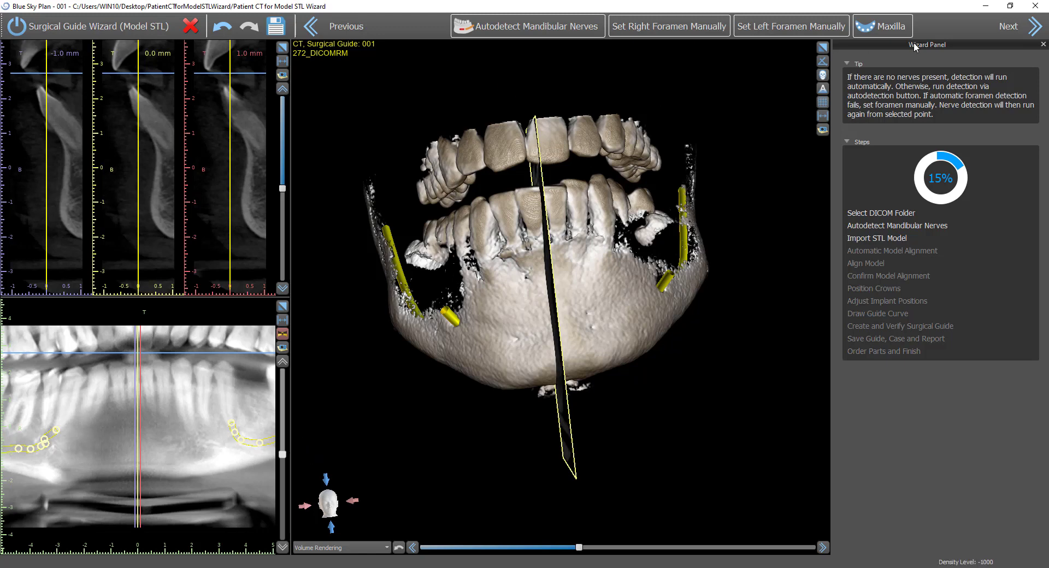
pyautogui.click(1035, 27)
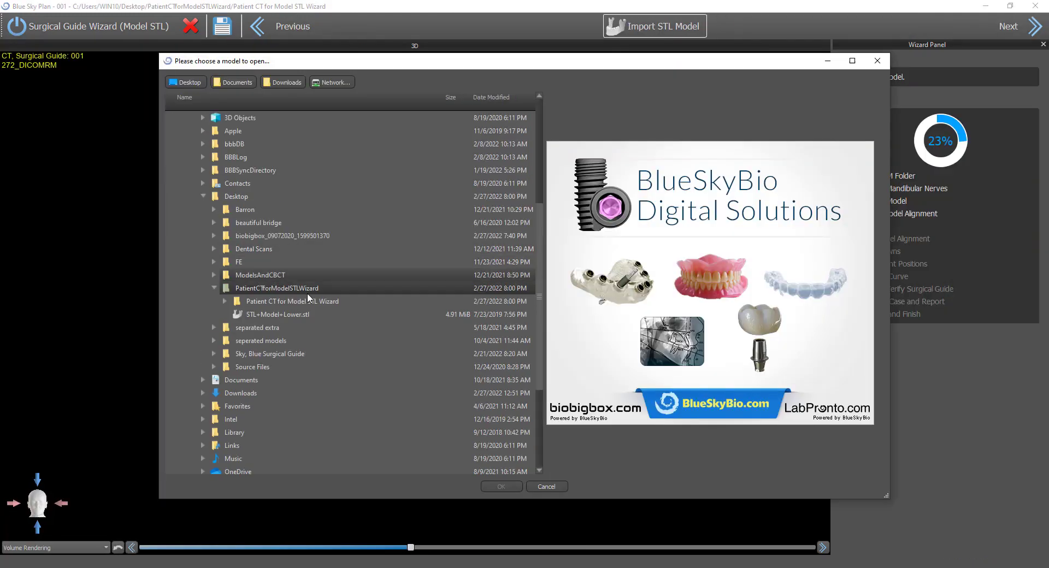
pyautogui.click(309, 315)
pyautogui.click(502, 486)
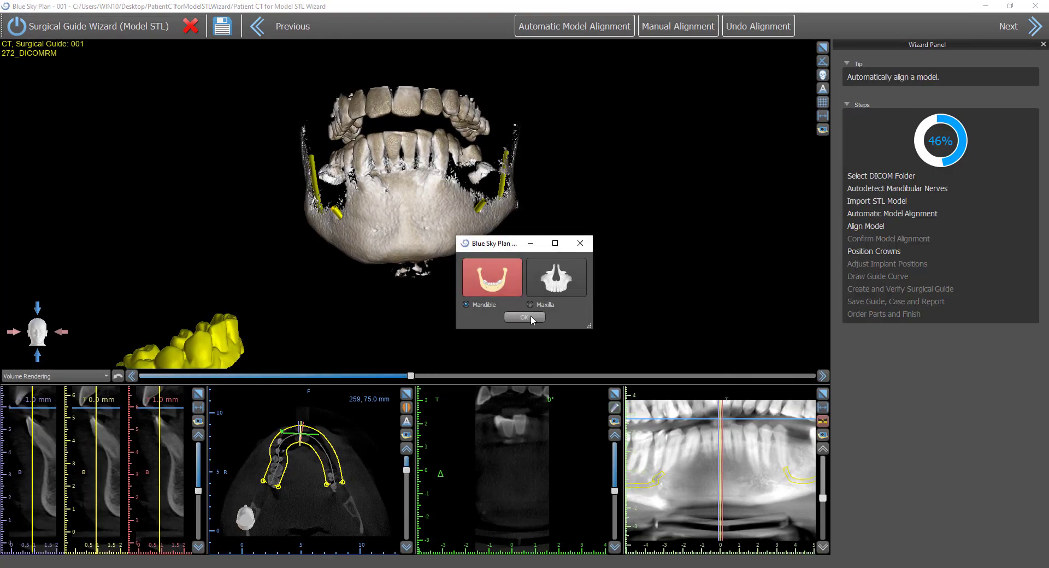
# Step: Align the imported model automatically to the CT as Mandible and proceed to crown positioning
pyautogui.click(530, 317)
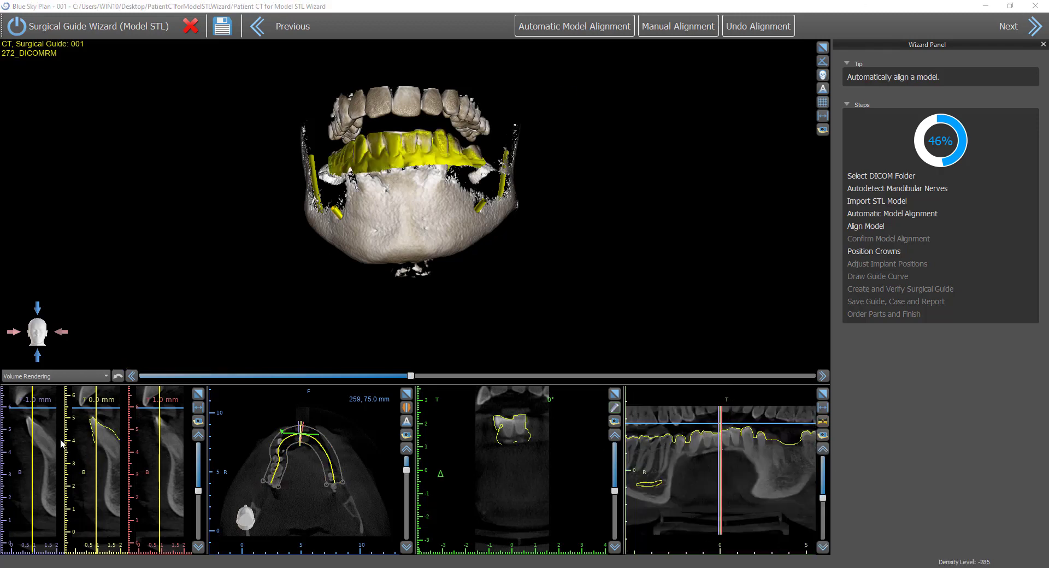
pyautogui.moveTo(618, 307); pyautogui.dragTo(407, 334)
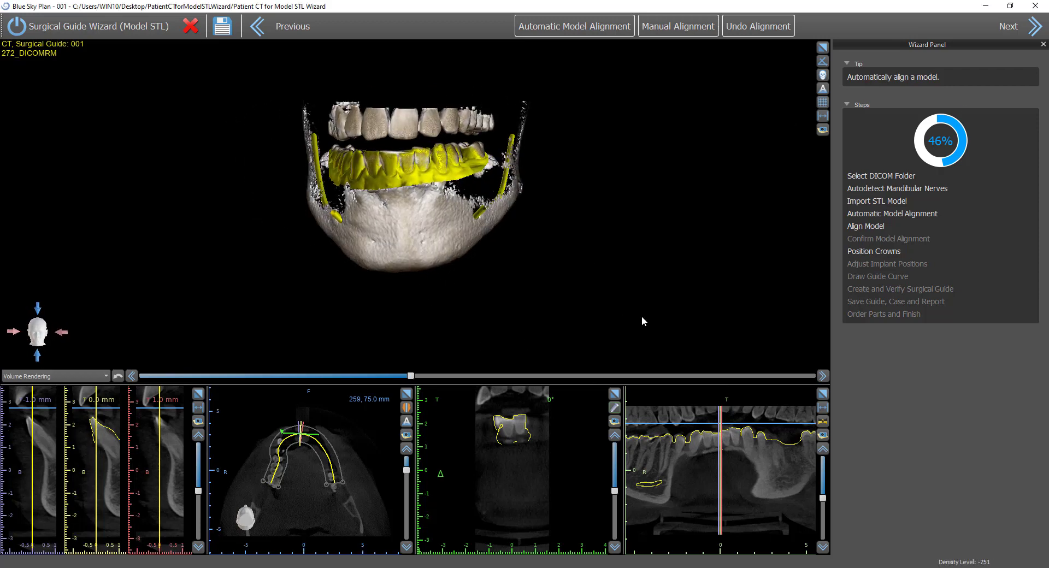
pyautogui.click(1039, 27)
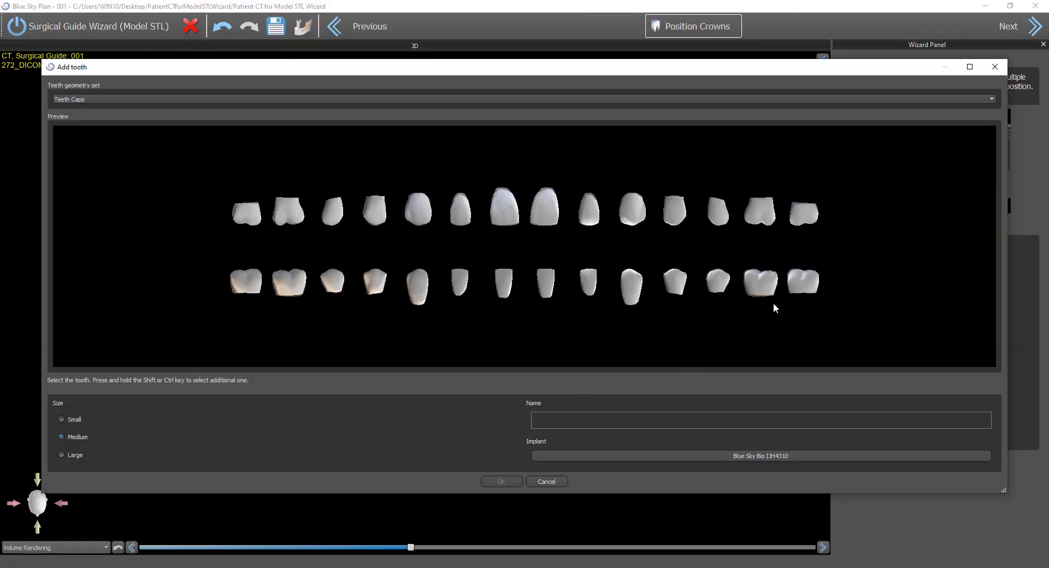
# Step: Add a Large Left Mandibular First Molar crown with the Blue Sky Bio IJH4310 implant and place it in the edentulous gap
pyautogui.click(760, 288)
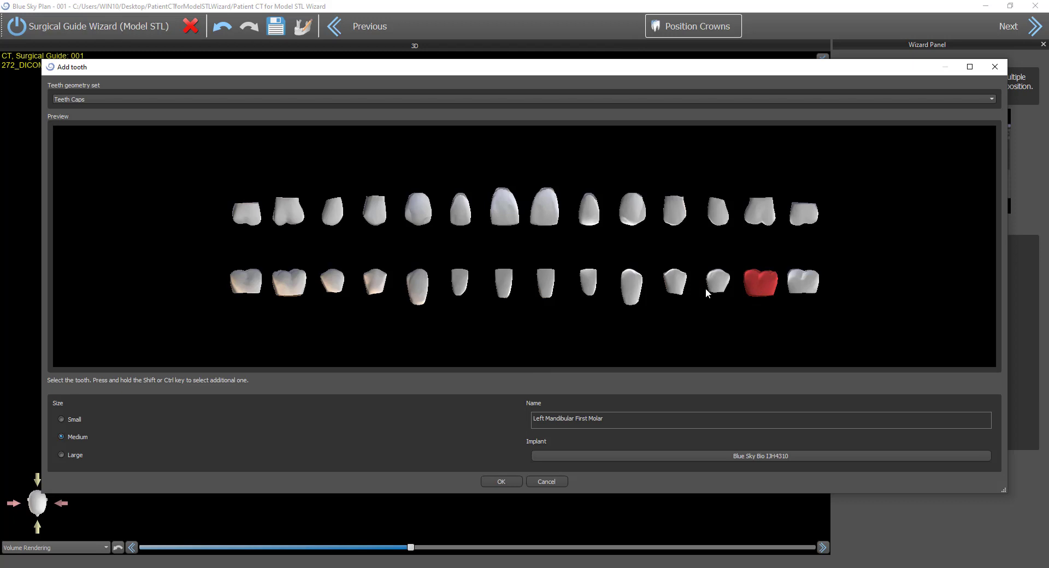
pyautogui.click(627, 454)
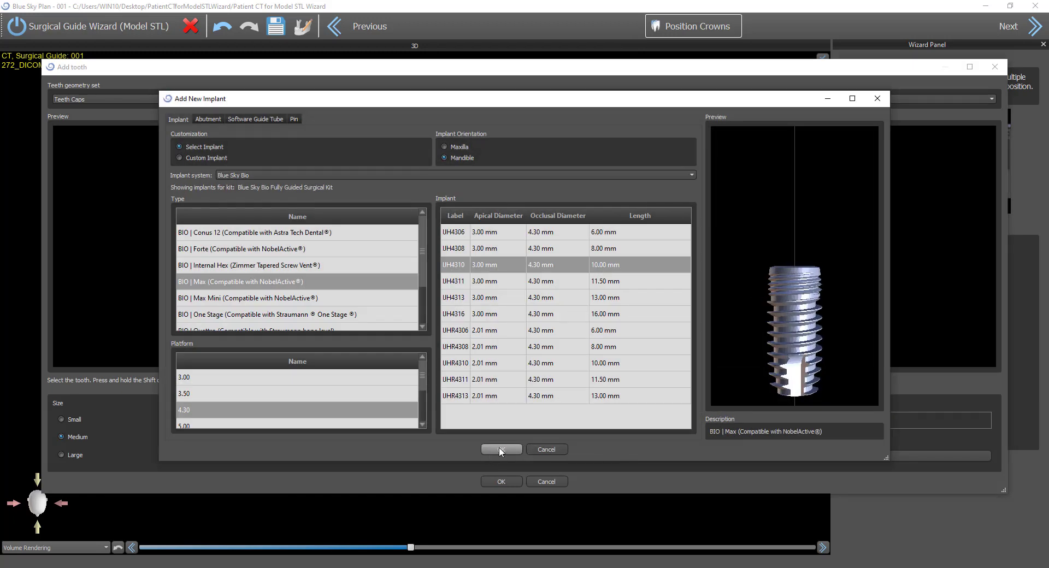
pyautogui.click(498, 444)
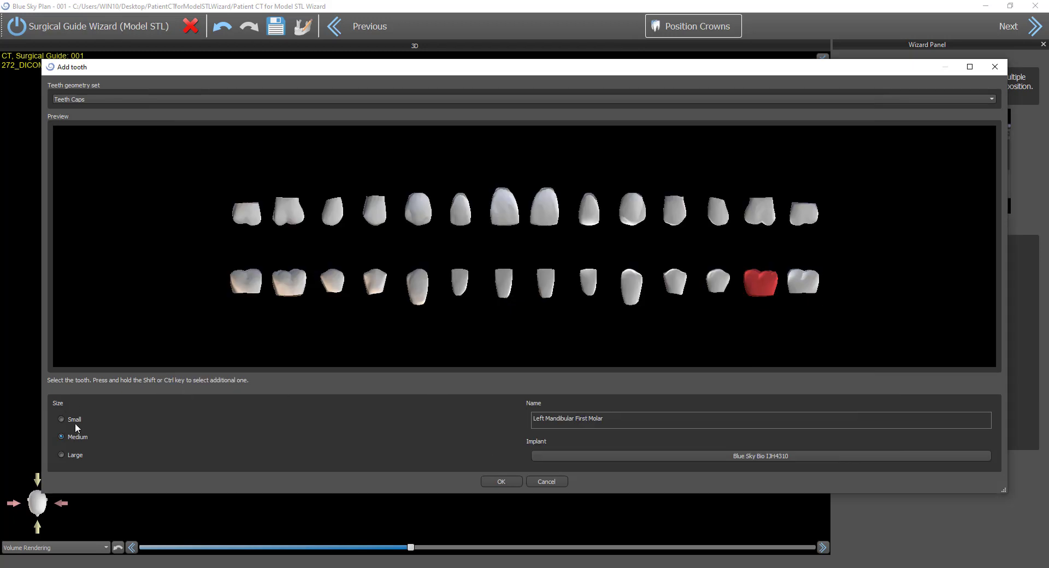
pyautogui.click(75, 455)
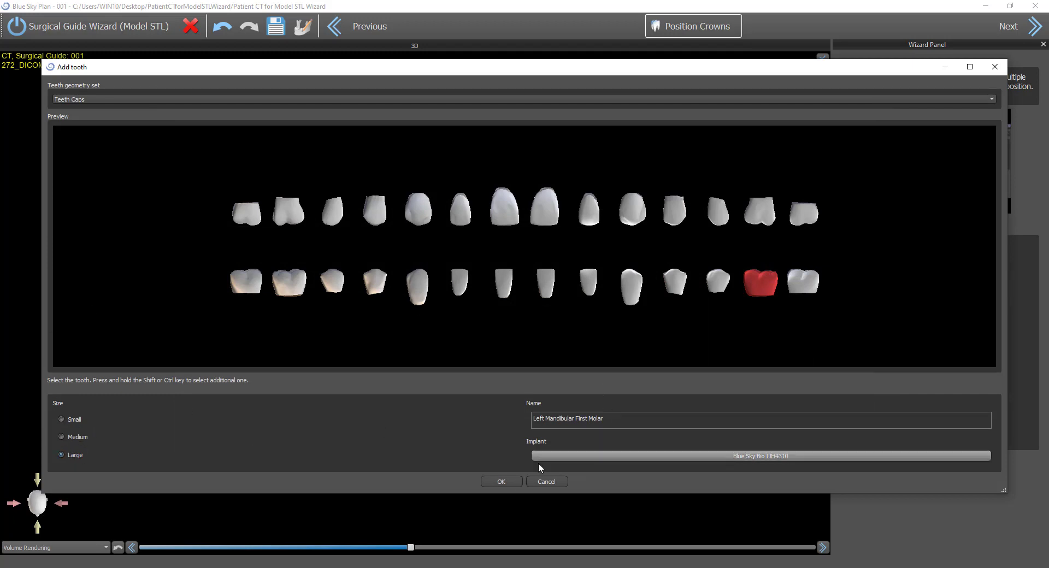
pyautogui.click(513, 481)
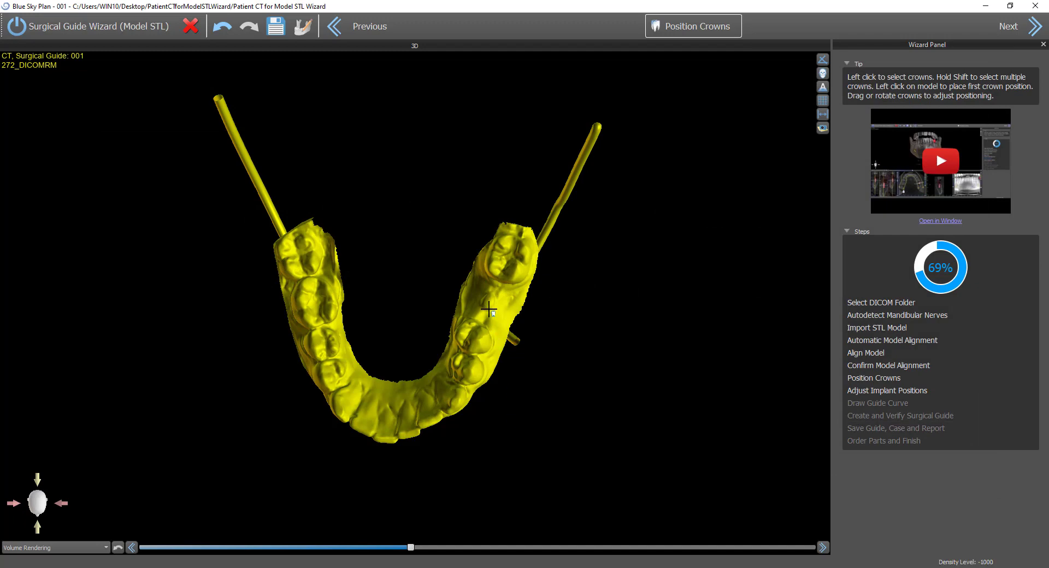
pyautogui.click(489, 309)
# Step: Seat the first molar crown deeper along its axis and shift it distally toward the second molar
pyautogui.moveTo(527, 450); pyautogui.dragTo(165, 258)
pyautogui.scroll(5, 244, 290)
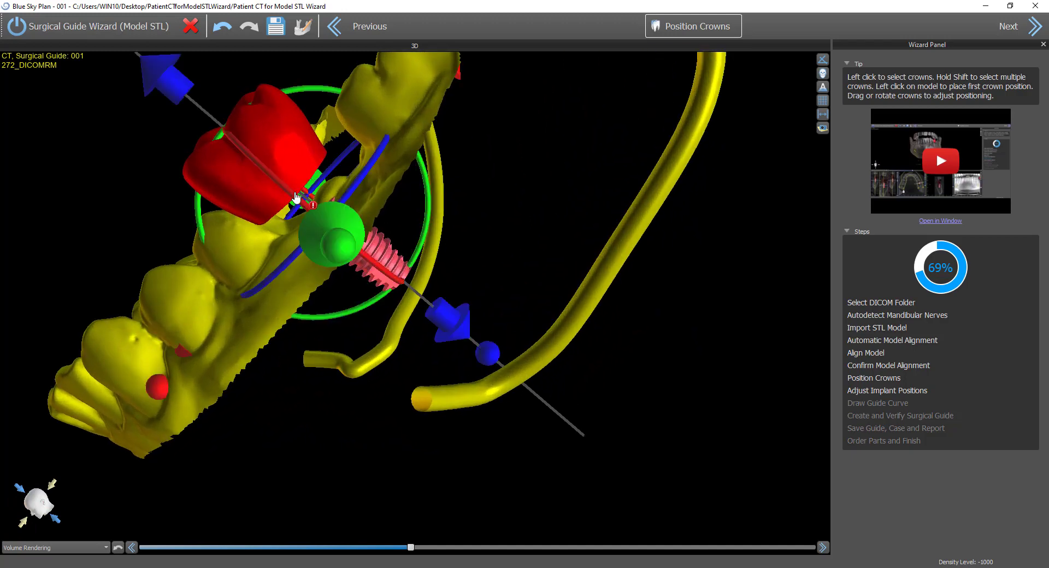
pyautogui.moveTo(459, 328); pyautogui.dragTo(473, 340)
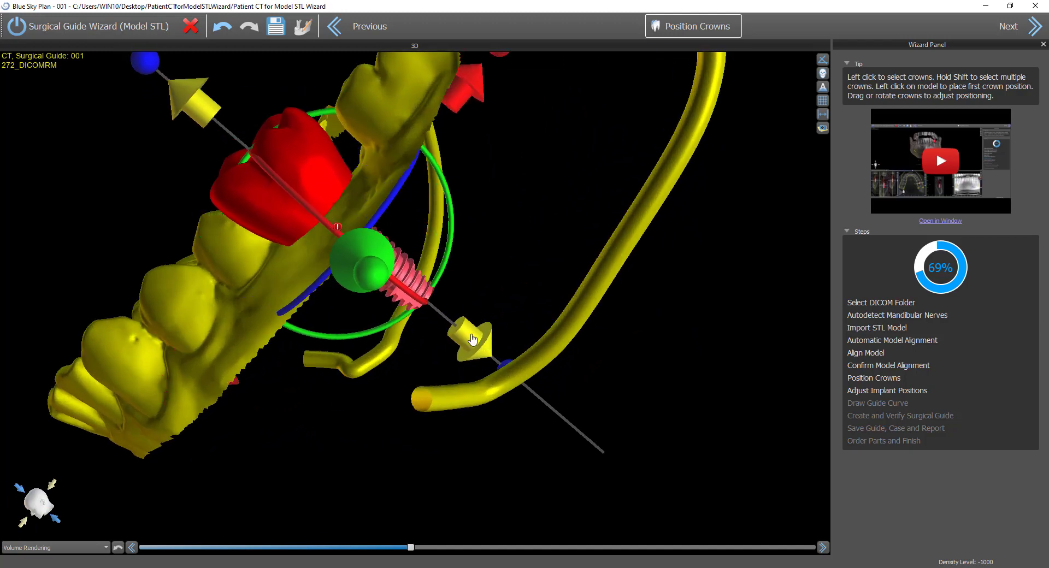
pyautogui.moveTo(144, 279); pyautogui.dragTo(82, 306)
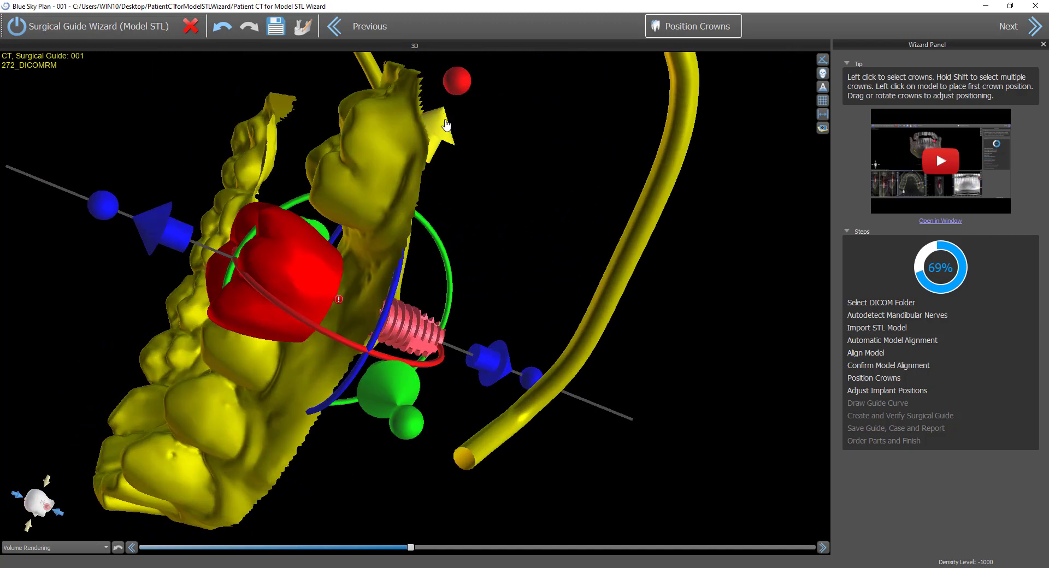
pyautogui.moveTo(447, 125); pyautogui.dragTo(455, 108)
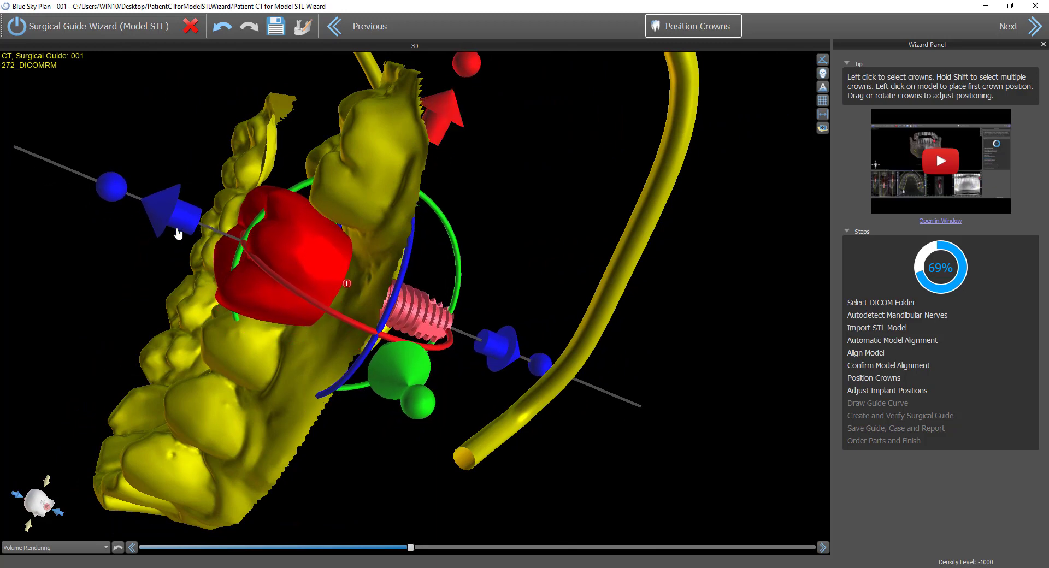
pyautogui.moveTo(166, 217); pyautogui.dragTo(179, 223)
# Step: Nudge the crown lingually and fine-tune its height between the neighbouring teeth
pyautogui.moveTo(156, 340); pyautogui.dragTo(274, 336)
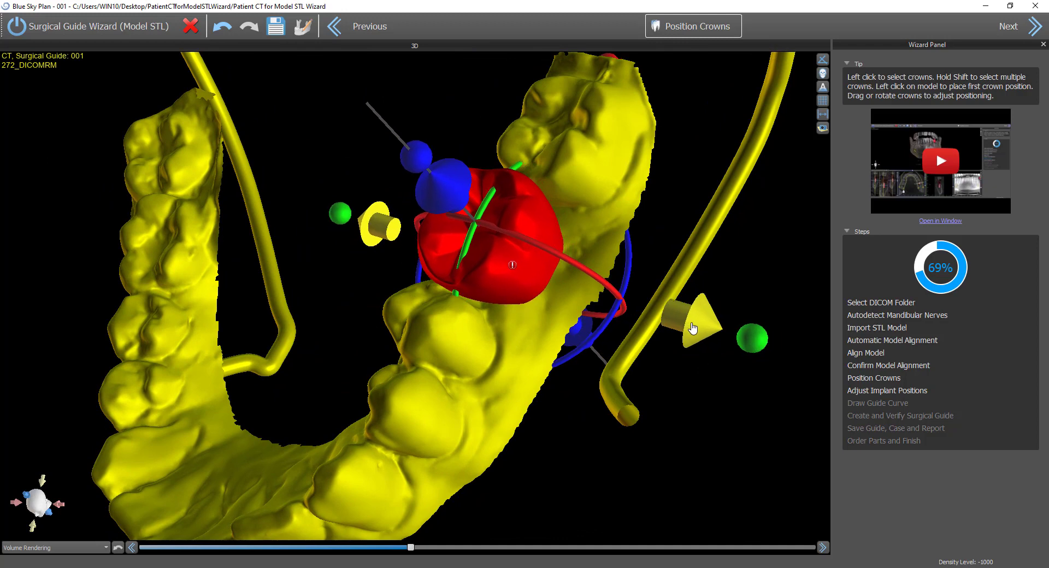
pyautogui.moveTo(693, 328); pyautogui.dragTo(687, 325)
pyautogui.moveTo(592, 286); pyautogui.dragTo(586, 279)
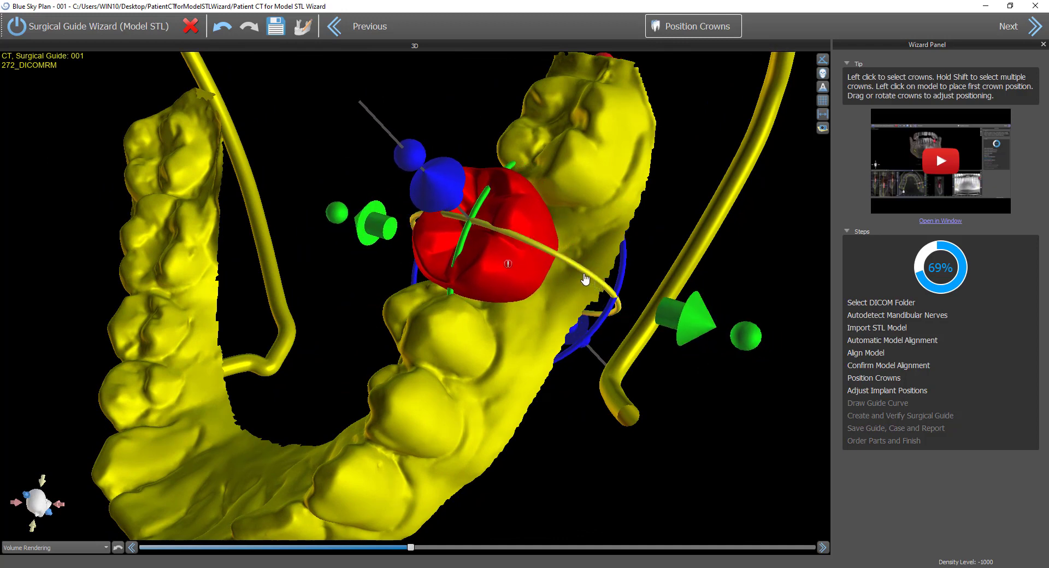
pyautogui.moveTo(440, 179); pyautogui.dragTo(464, 205)
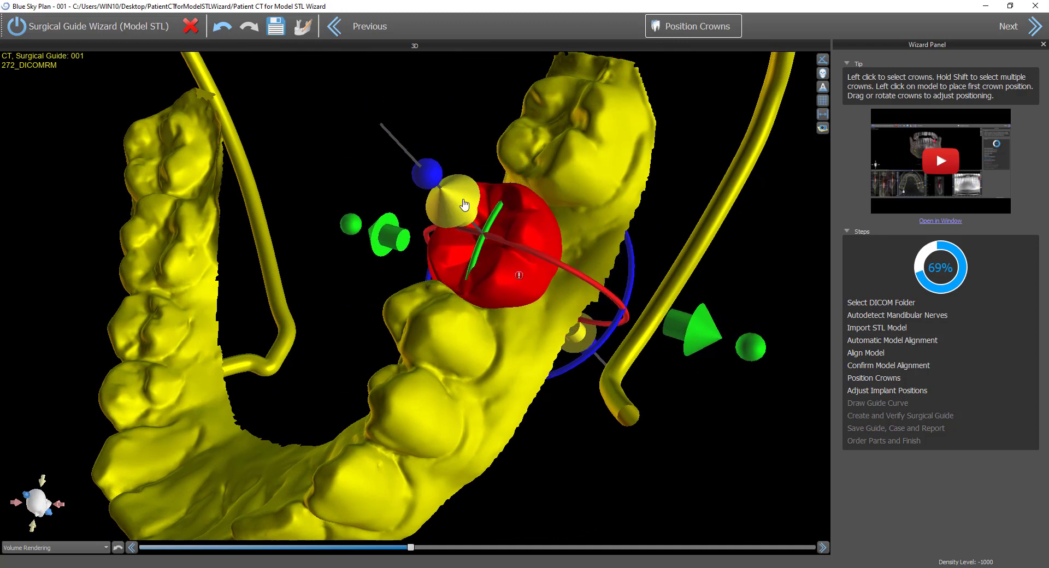
pyautogui.moveTo(720, 464); pyautogui.dragTo(462, 434)
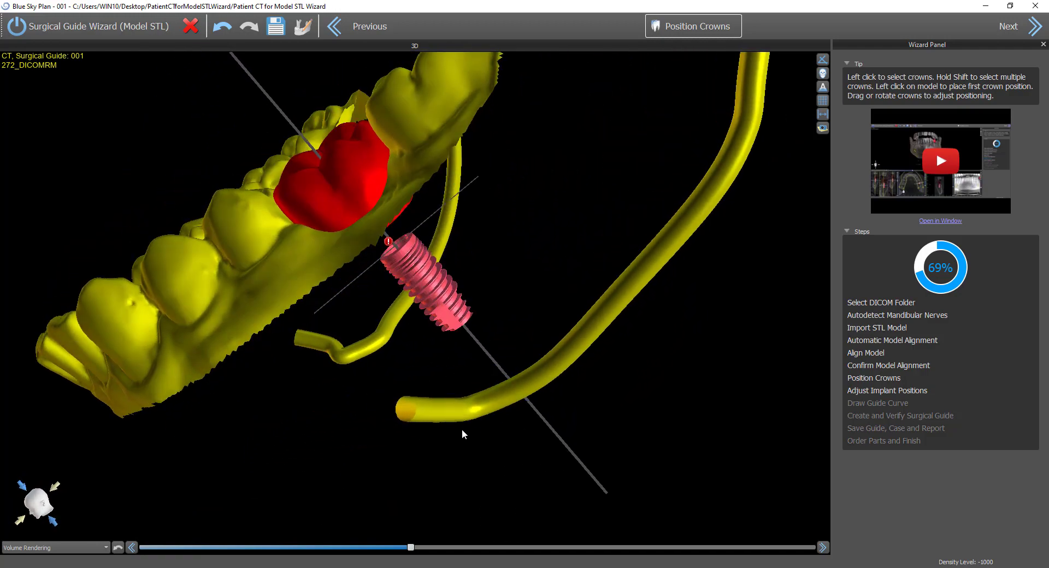
pyautogui.moveTo(273, 105); pyautogui.dragTo(265, 97)
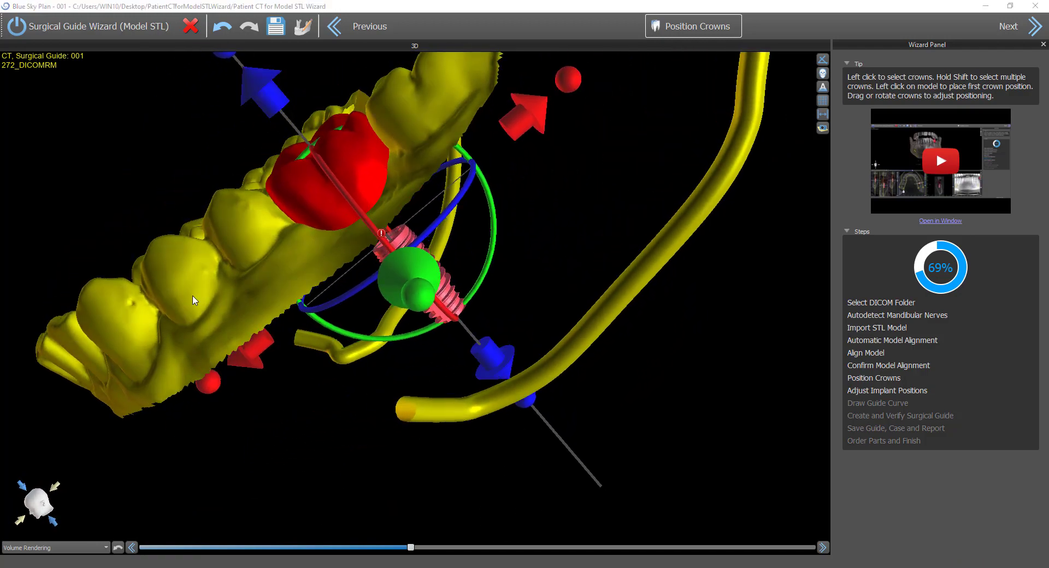
# Step: Rotate the crown slightly around its long axis to follow the arch
pyautogui.moveTo(162, 213); pyautogui.dragTo(319, 330)
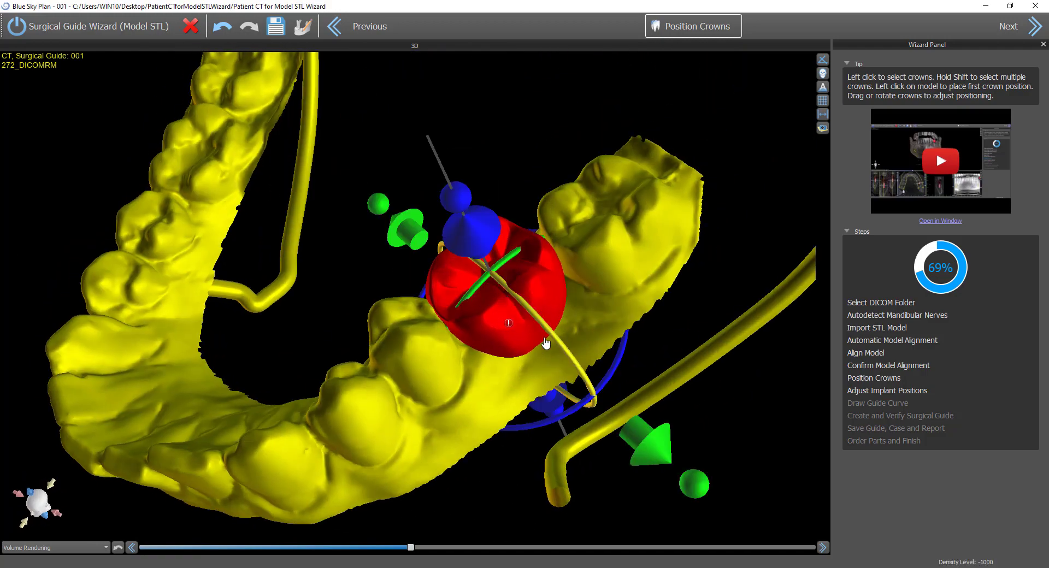
pyautogui.moveTo(608, 378); pyautogui.dragTo(611, 393)
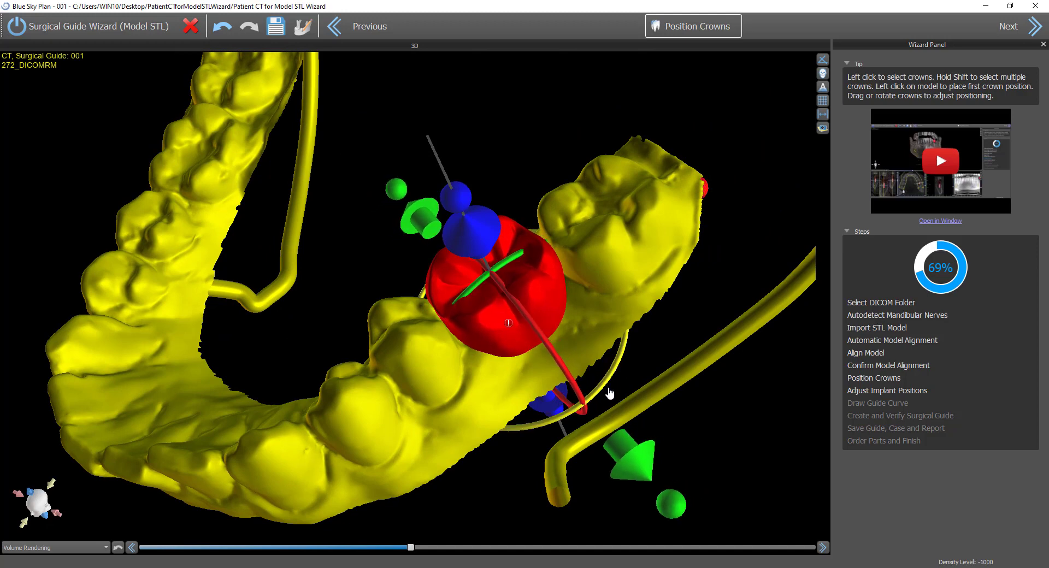
pyautogui.moveTo(697, 470); pyautogui.dragTo(669, 474)
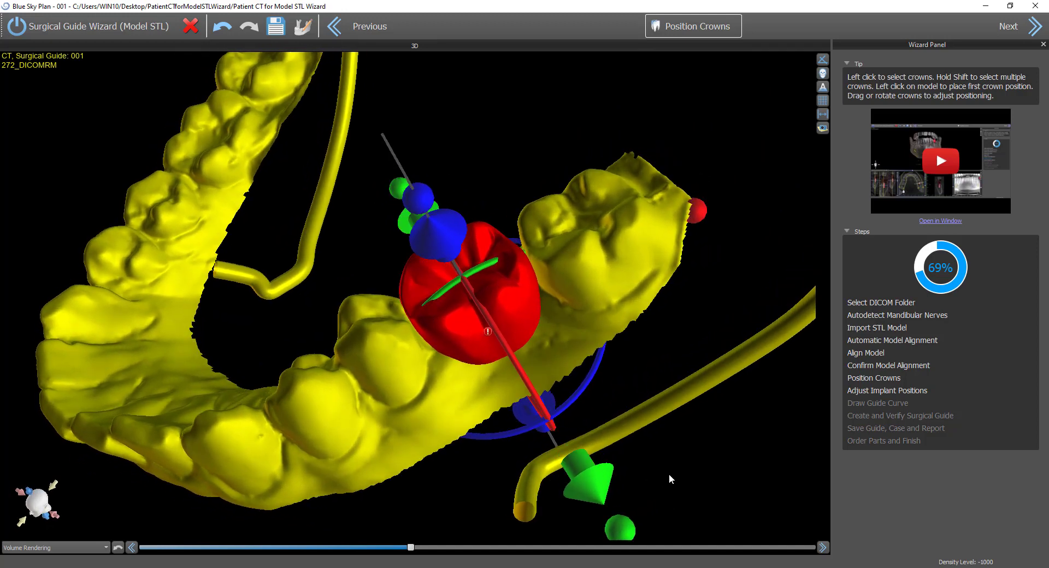
# Step: Proceed to implant position adjustment and examine the implant in relation to the crown and mandibular nerve
pyautogui.click(1036, 30)
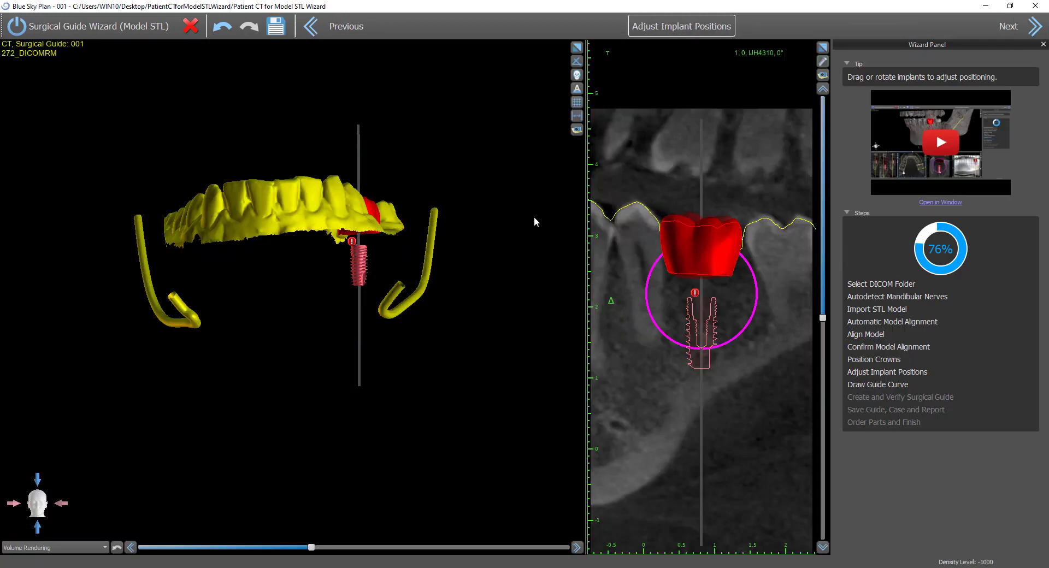
pyautogui.moveTo(490, 339); pyautogui.dragTo(405, 405)
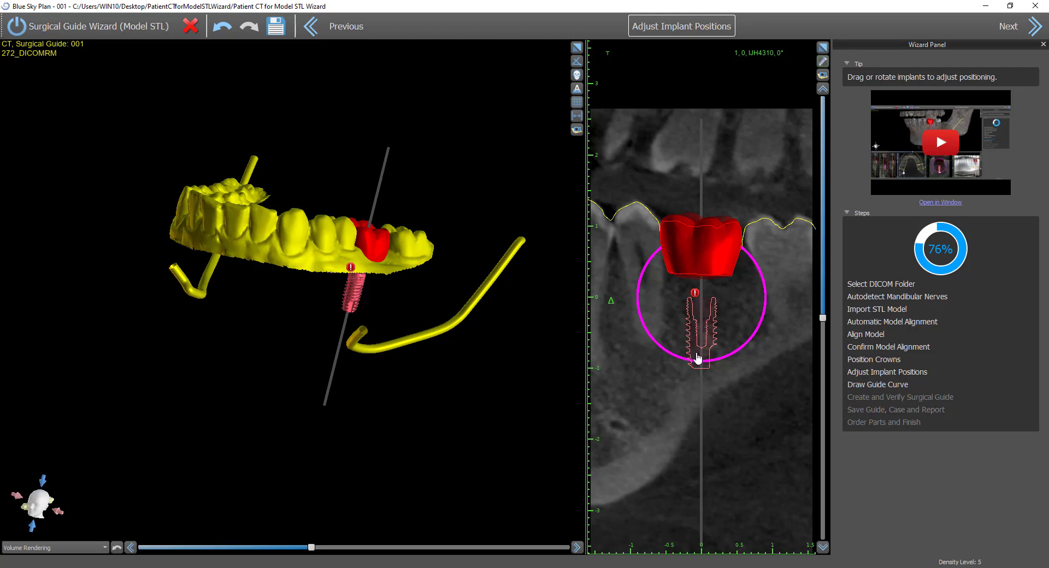
pyautogui.moveTo(487, 370); pyautogui.dragTo(413, 389)
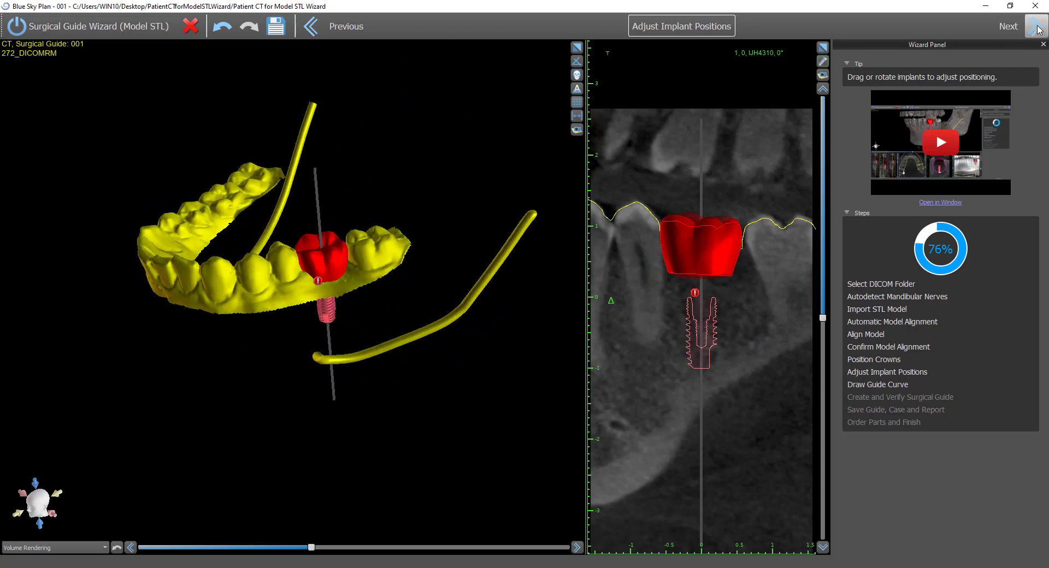
# Step: Advance to the guide curve stage and close the warning about the guide tube colliding with the model
pyautogui.rightClick(714, 345)
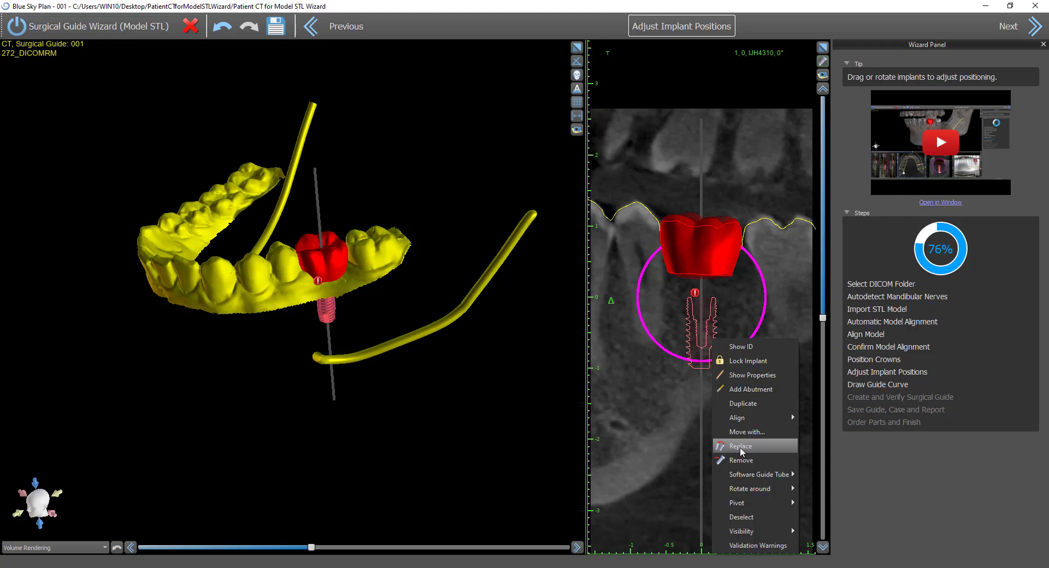
pyautogui.click(664, 419)
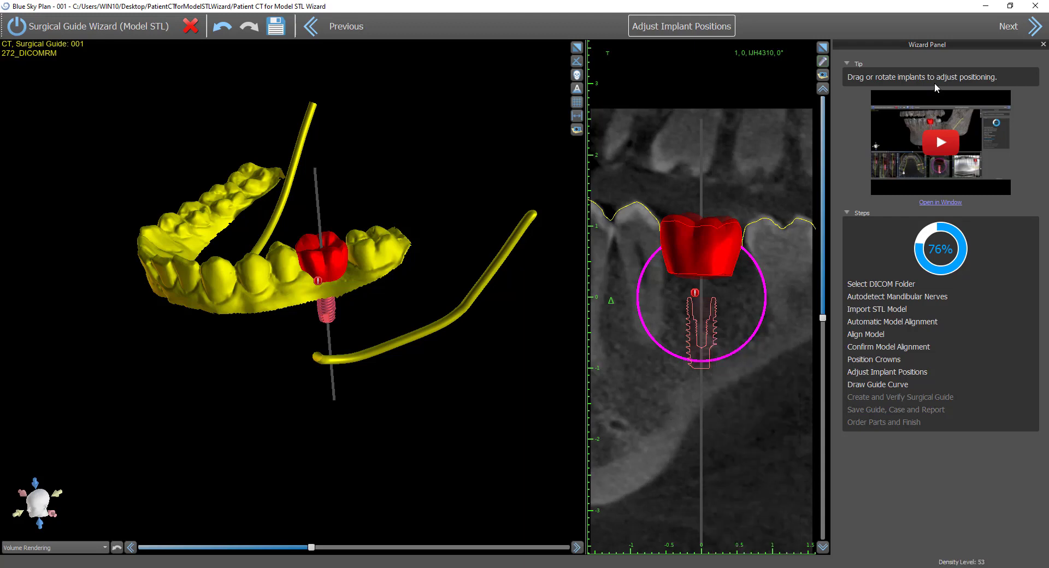
pyautogui.click(1037, 27)
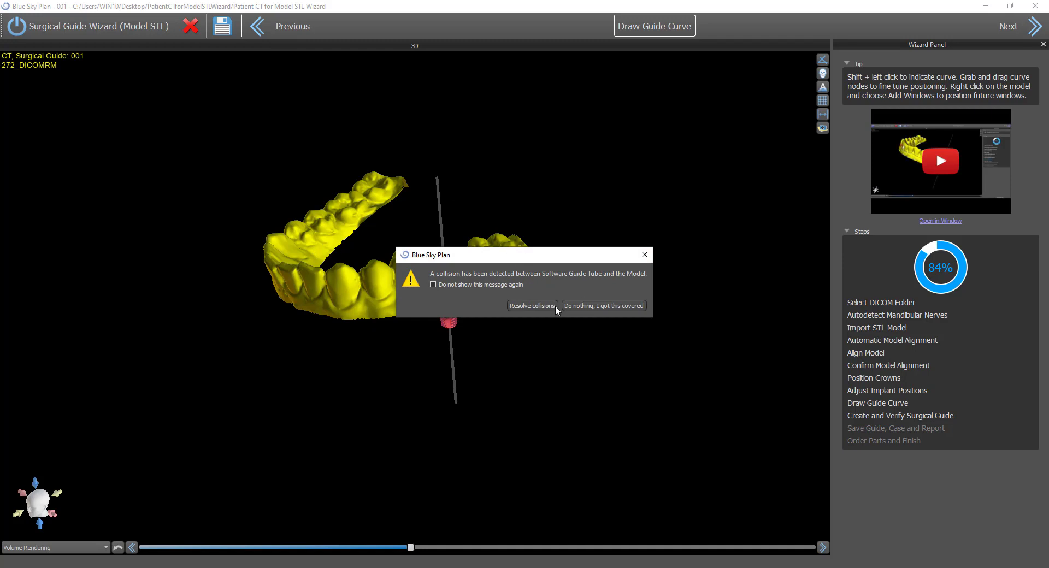
pyautogui.click(526, 307)
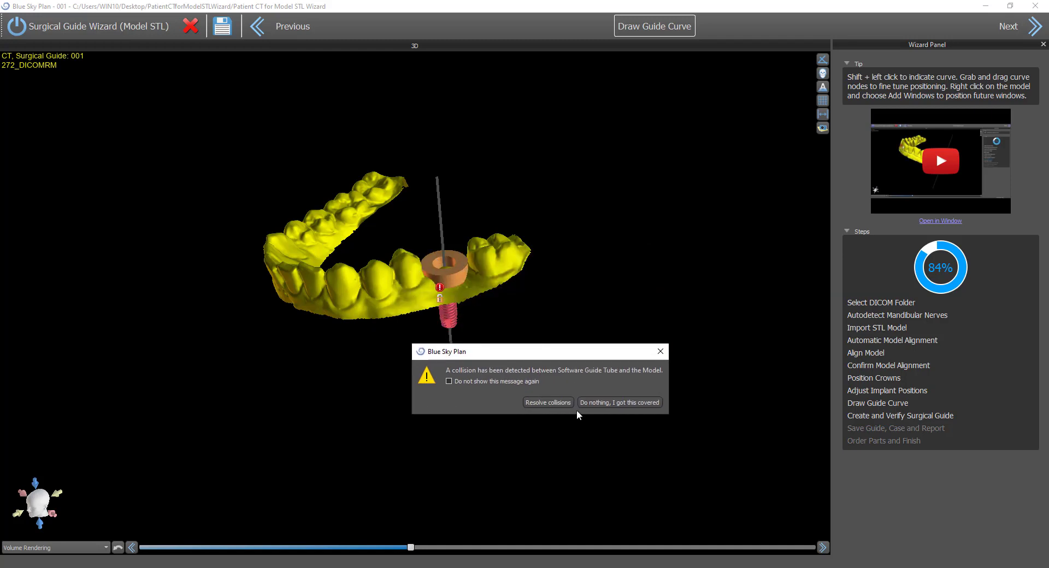
pyautogui.click(548, 402)
pyautogui.click(625, 312)
# Step: Try to proceed to surgical guide creation before a guide curve is drawn
pyautogui.moveTo(522, 402); pyautogui.dragTo(494, 412)
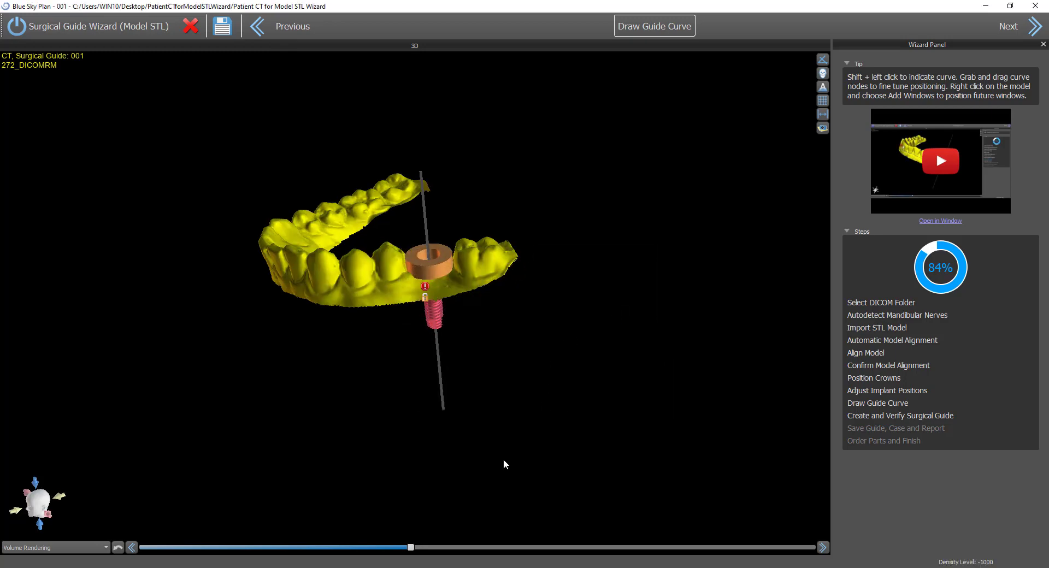
pyautogui.moveTo(504, 461); pyautogui.dragTo(493, 417, button='right')
pyautogui.moveTo(493, 417); pyautogui.dragTo(563, 404)
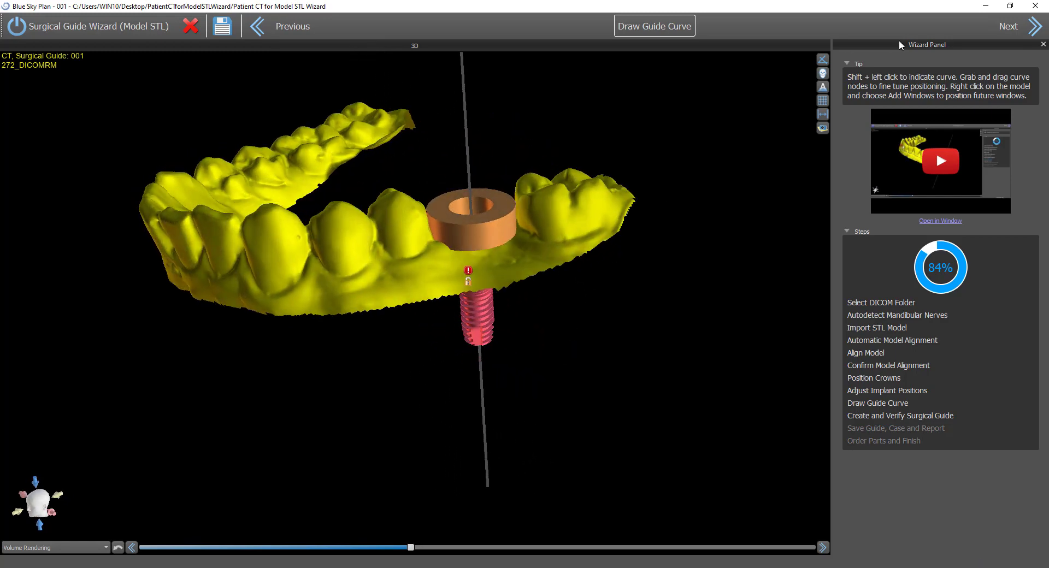
pyautogui.click(1031, 30)
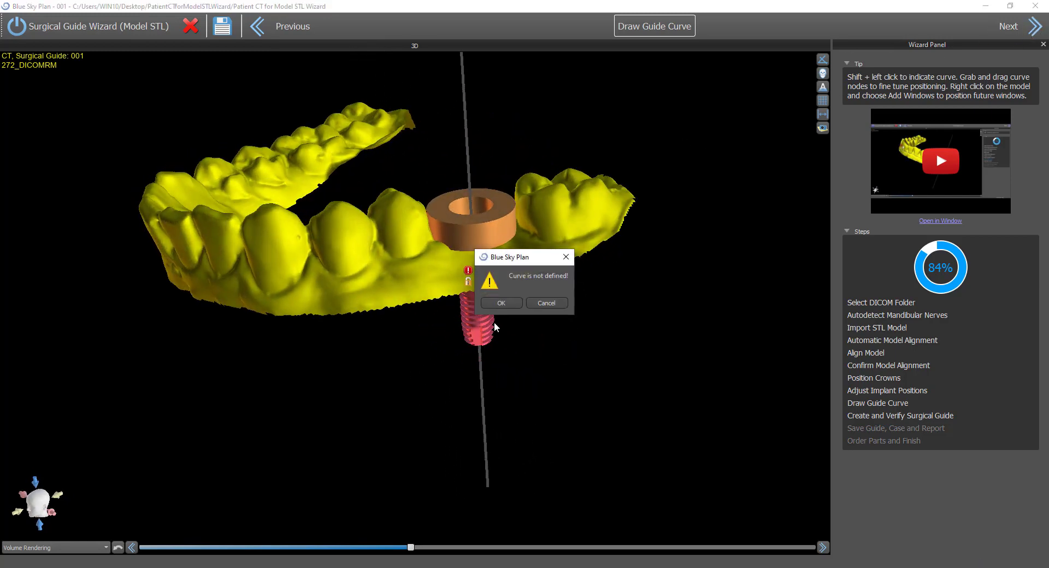
pyautogui.click(502, 303)
# Step: Start the guide curve at the second molar and draw it along the buccal gingiva to the mesial side of the canine
pyautogui.moveTo(588, 490); pyautogui.dragTo(584, 460, button='right')
pyautogui.scroll(-3, 584, 459)
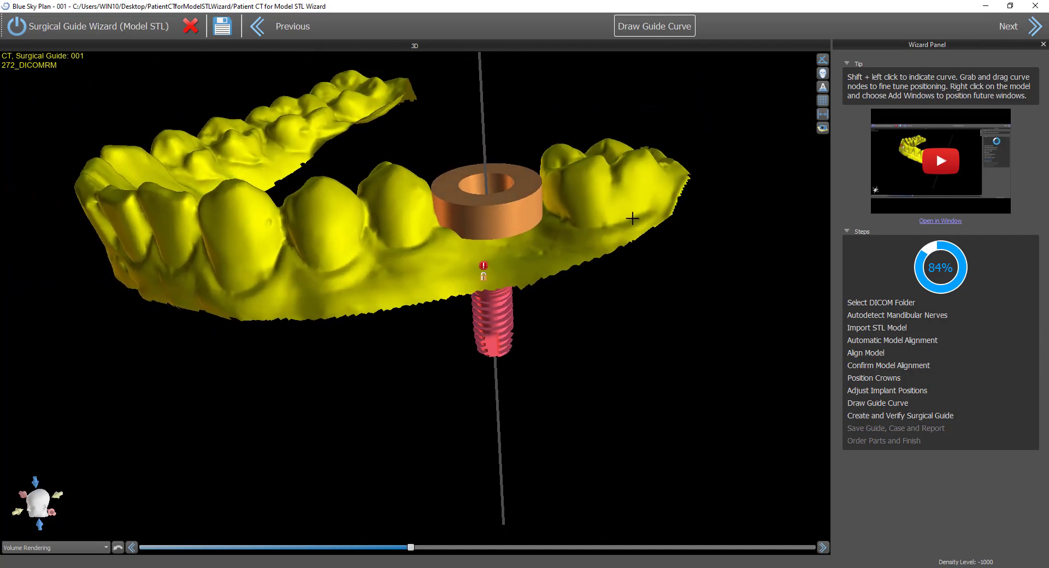
pyautogui.keyDown('shift'); pyautogui.click(653, 202); pyautogui.keyUp('shift')
pyautogui.keyDown('shift'); pyautogui.click(545, 255); pyautogui.keyUp('shift')
pyautogui.keyDown('shift'); pyautogui.click(375, 283); pyautogui.keyUp('shift')
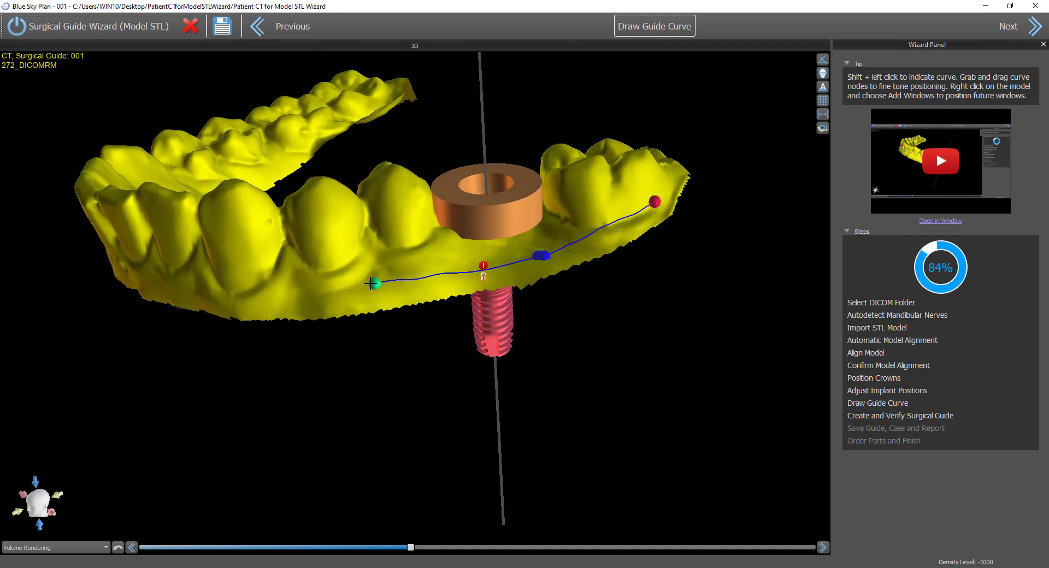
pyautogui.keyDown('shift'); pyautogui.click(281, 286); pyautogui.keyUp('shift')
pyautogui.keyDown('shift'); pyautogui.click(200, 277); pyautogui.keyUp('shift')
# Step: Carry the guide curve over the arch mesial to the canine and back along the lingual gingiva past the guide tube
pyautogui.moveTo(168, 207); pyautogui.dragTo(458, 410)
pyautogui.keyDown('shift'); pyautogui.click(358, 365); pyautogui.keyUp('shift')
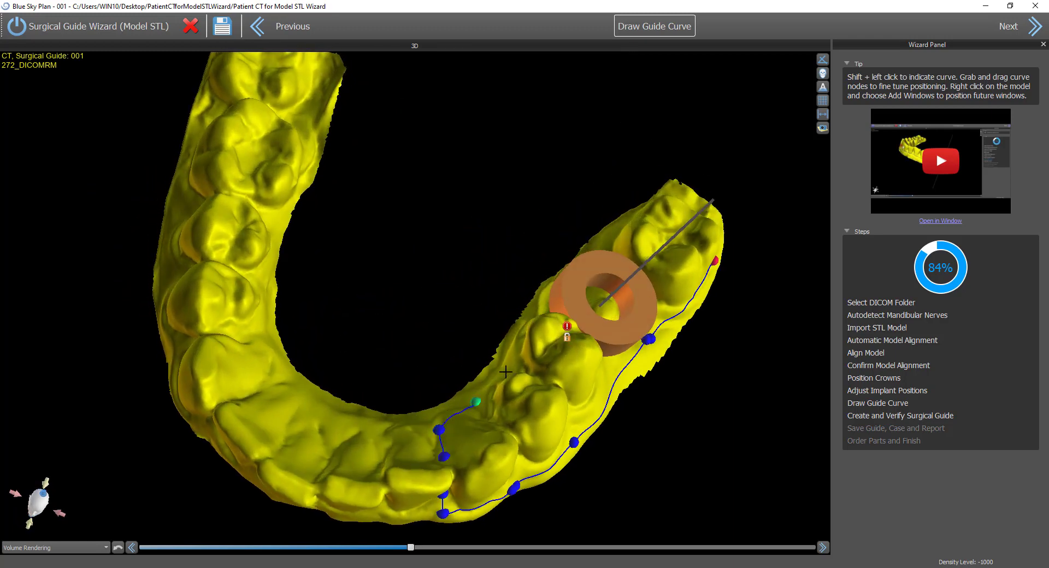
pyautogui.moveTo(506, 373); pyautogui.dragTo(563, 388)
pyautogui.keyDown('shift'); pyautogui.click(559, 373); pyautogui.keyUp('shift')
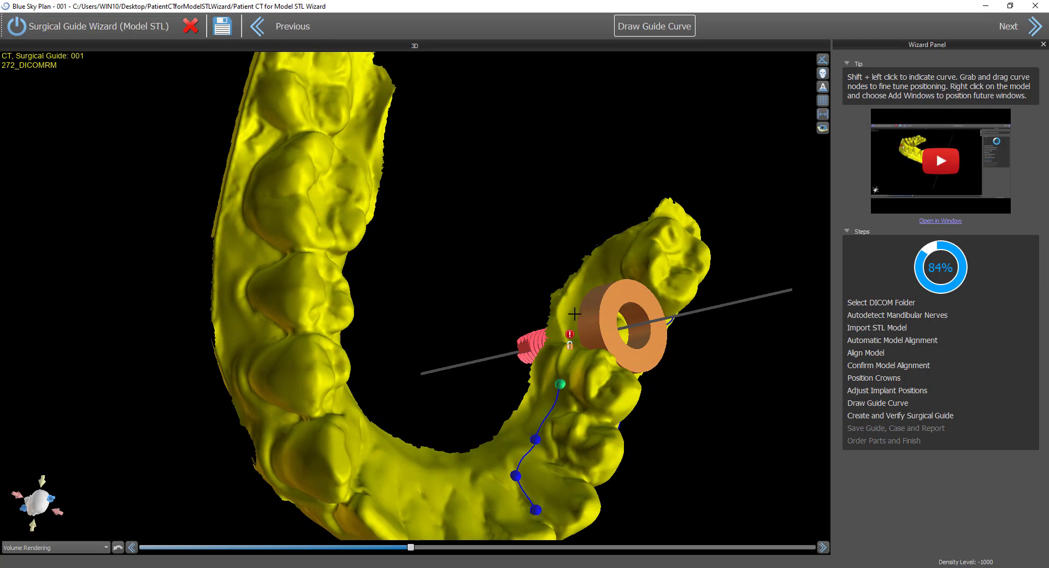
pyautogui.keyDown('shift'); pyautogui.click(575, 307); pyautogui.keyUp('shift')
pyautogui.keyDown('shift'); pyautogui.click(604, 270); pyautogui.keyUp('shift')
# Step: Continue the guide curve lingually around the distal end of the second molar and close it near its starting point
pyautogui.moveTo(648, 238); pyautogui.dragTo(606, 288)
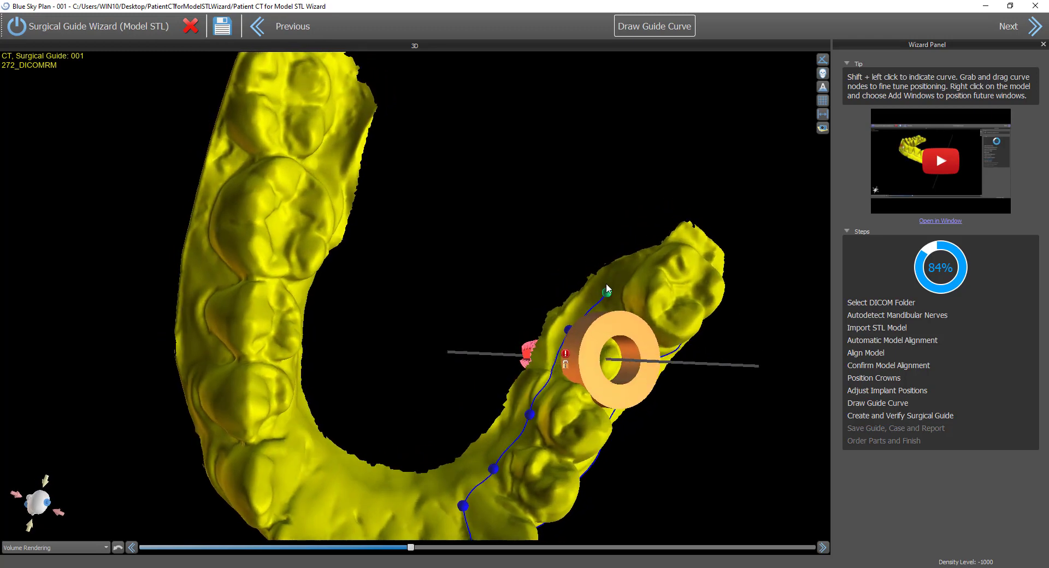
pyautogui.keyDown('shift'); pyautogui.click(628, 275); pyautogui.keyUp('shift')
pyautogui.keyDown('shift'); pyautogui.click(676, 240); pyautogui.keyUp('shift')
pyautogui.moveTo(710, 239); pyautogui.dragTo(503, 253)
pyautogui.keyDown('shift'); pyautogui.click(626, 231); pyautogui.keyUp('shift')
pyautogui.keyDown('shift'); pyautogui.click(651, 248); pyautogui.keyUp('shift')
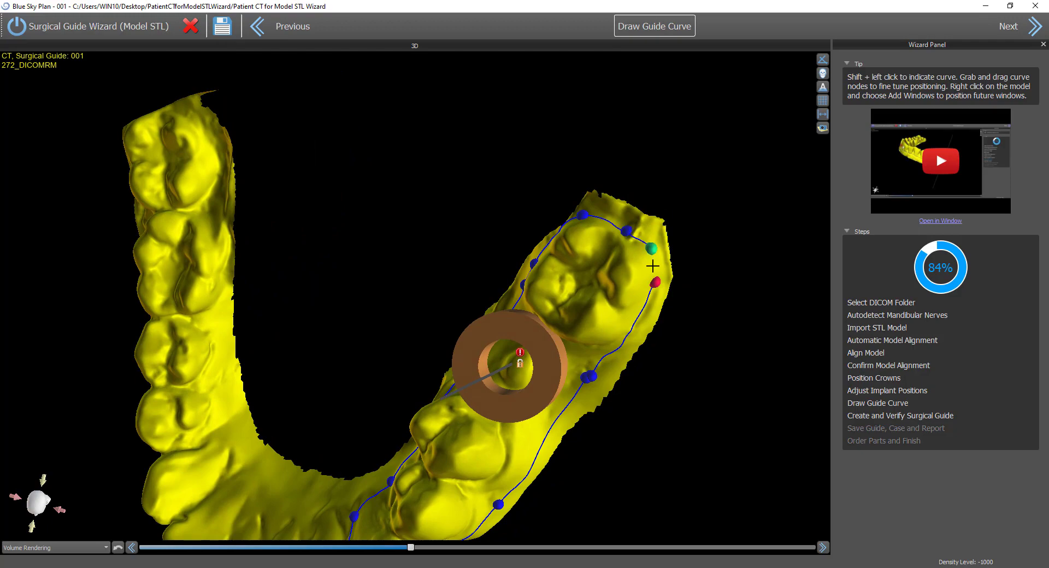
pyautogui.keyDown('shift'); pyautogui.click(653, 266); pyautogui.keyUp('shift')
# Step: Inspect the closed guide curve and add a window on the buccal surface of the first premolar
pyautogui.moveTo(610, 292)
pyautogui.mouseDown()
pyautogui.moveTo(672, 325)
pyautogui.moveTo(731, 250)
pyautogui.mouseUp()
pyautogui.moveTo(599, 519)
pyautogui.mouseDown()
pyautogui.moveTo(373, 325)
pyautogui.moveTo(370, 401)
pyautogui.mouseUp()
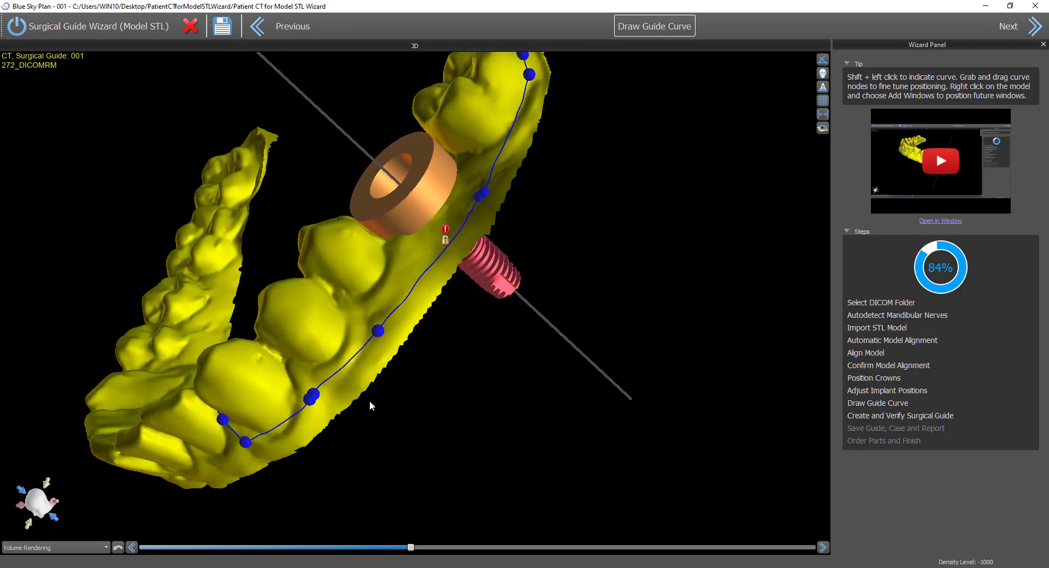
pyautogui.moveTo(601, 238); pyautogui.dragTo(575, 386)
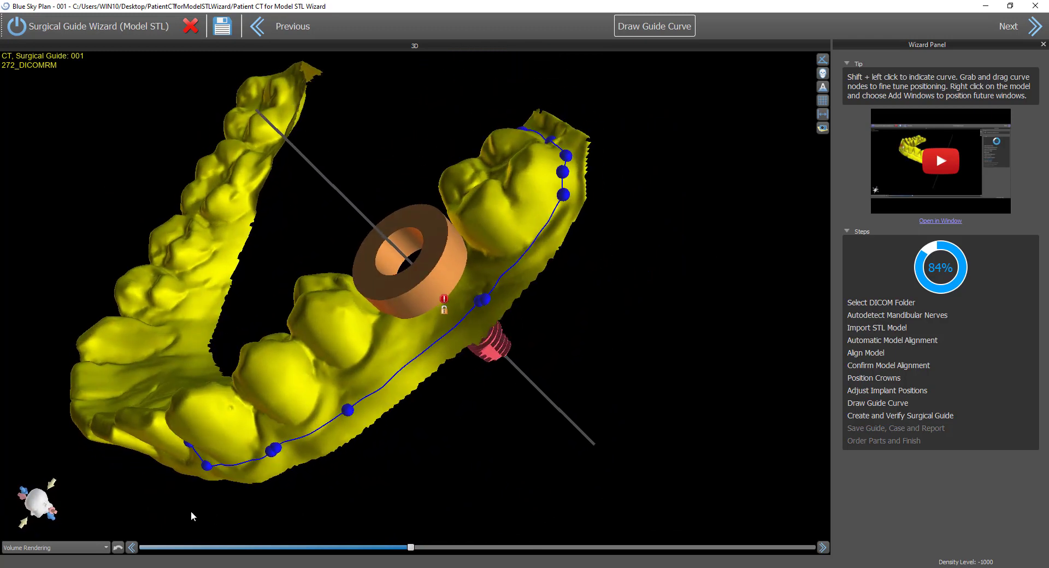
pyautogui.moveTo(192, 516); pyautogui.dragTo(205, 405)
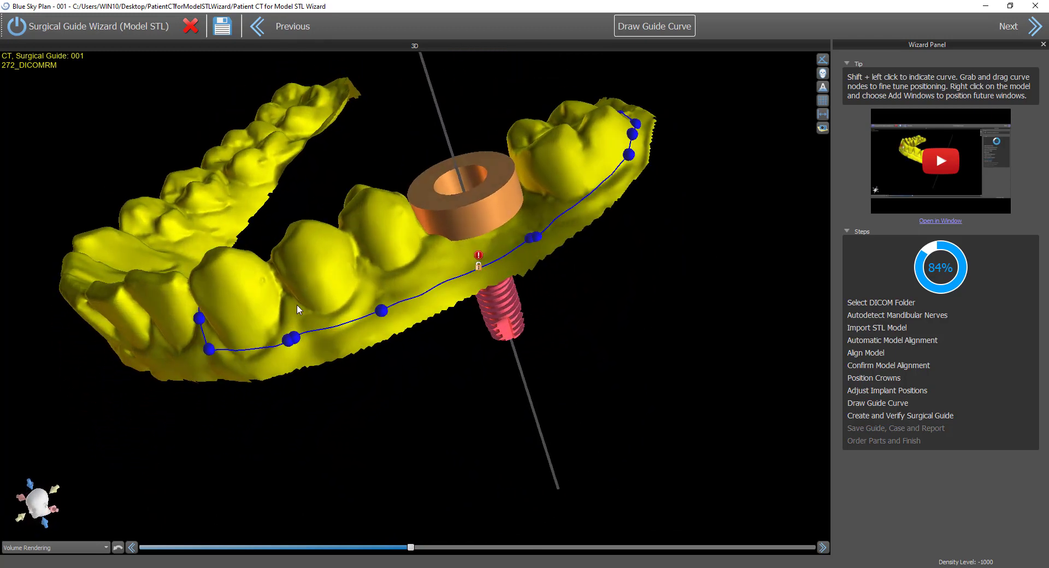
pyautogui.rightClick(309, 282)
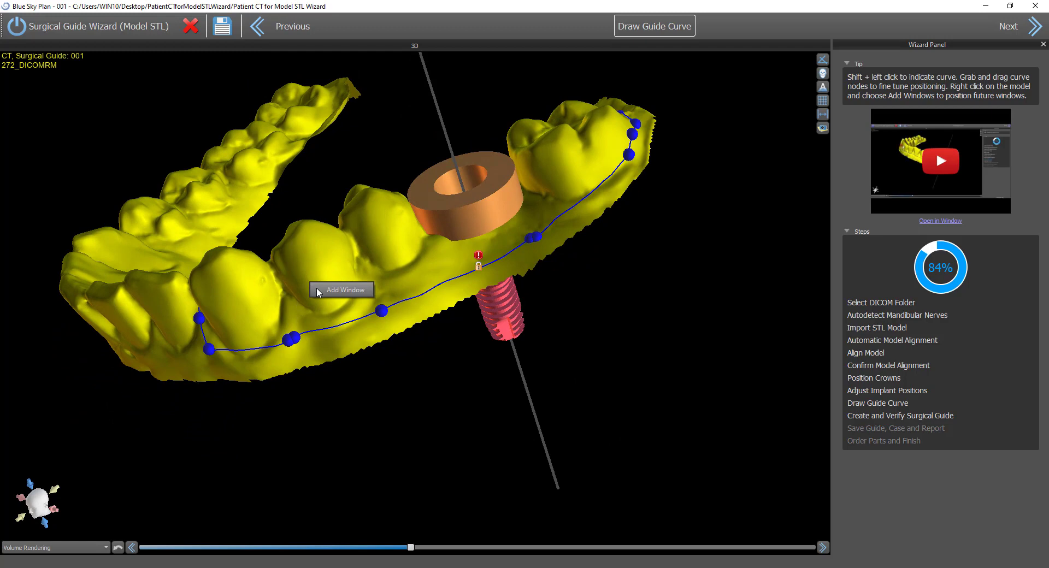
pyautogui.click(322, 290)
# Step: Lengthen the first premolar window lingually so it spans the full width of the tooth
pyautogui.moveTo(84, 422); pyautogui.dragTo(292, 341)
pyautogui.moveTo(390, 453); pyautogui.dragTo(517, 500)
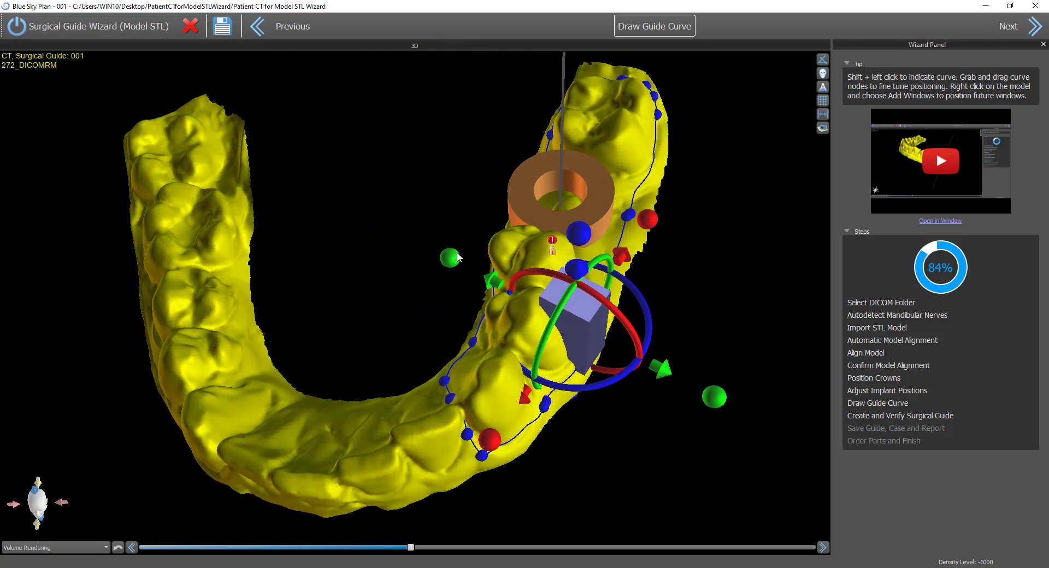
pyautogui.moveTo(458, 258); pyautogui.dragTo(391, 244)
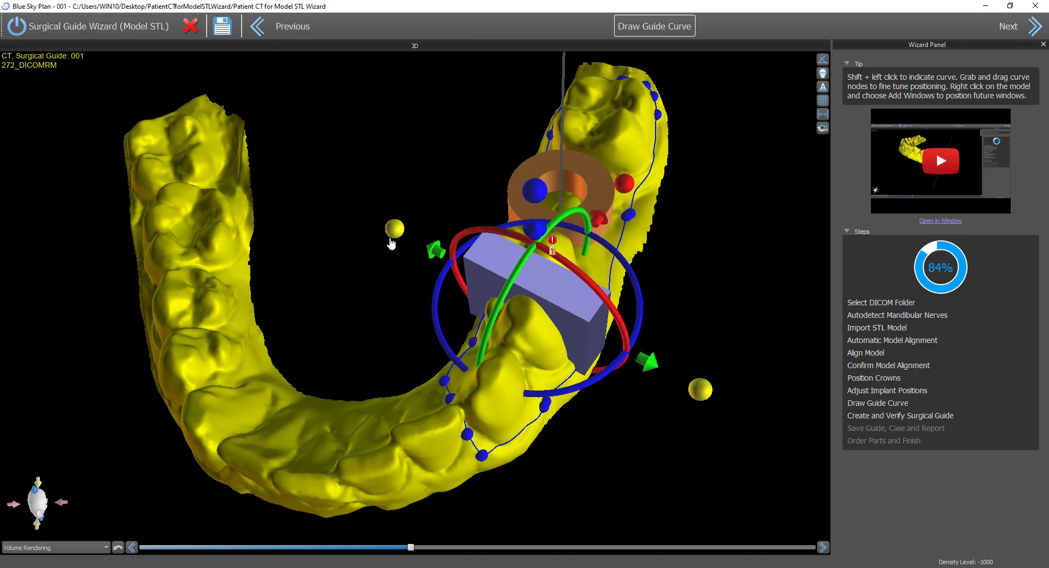
pyautogui.moveTo(647, 464); pyautogui.dragTo(535, 479)
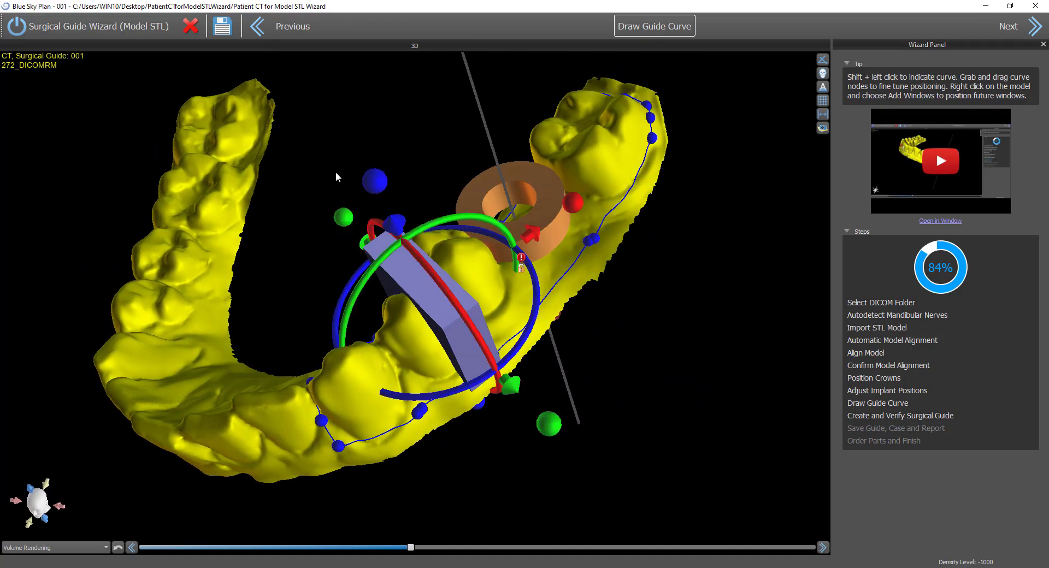
# Step: Raise the first premolar window along its vertical axis above the guide curve
pyautogui.moveTo(704, 388); pyautogui.dragTo(578, 331)
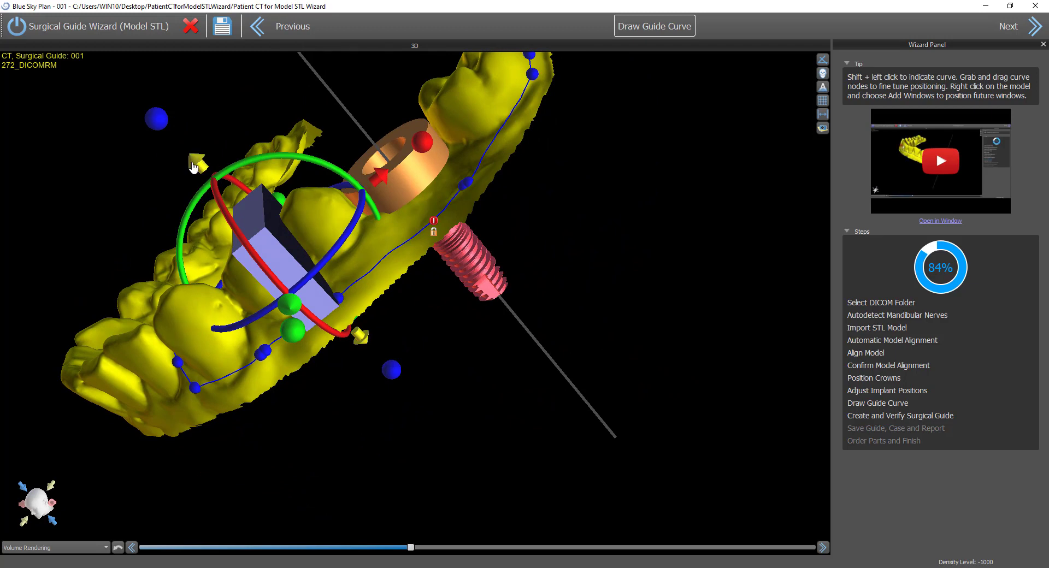
pyautogui.moveTo(191, 165); pyautogui.dragTo(178, 145)
pyautogui.moveTo(59, 365); pyautogui.dragTo(141, 319)
pyautogui.moveTo(634, 307); pyautogui.dragTo(528, 336)
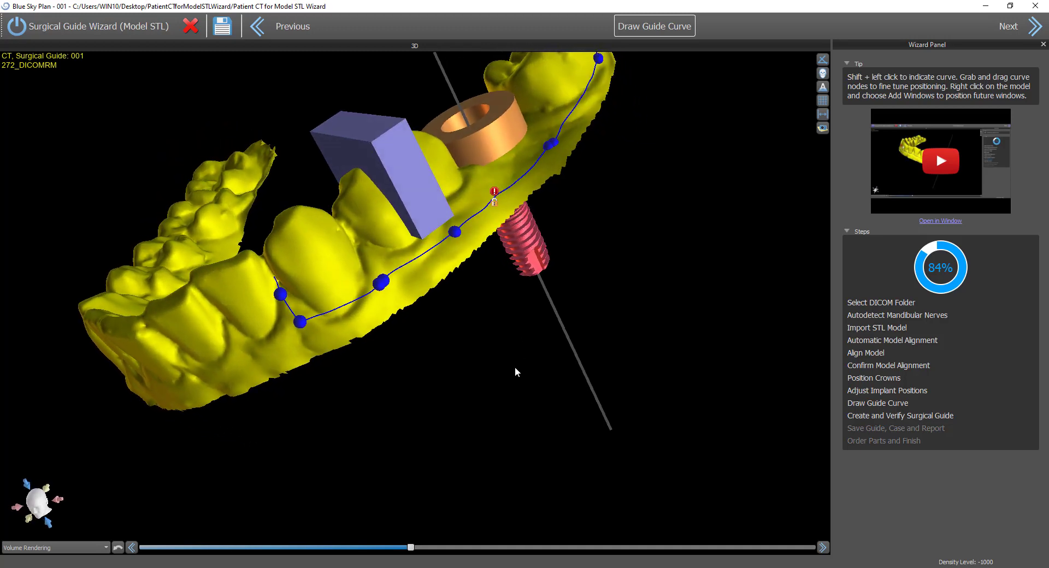
# Step: Fine-tune the height of the first premolar window and shift it slightly mesially
pyautogui.click(437, 237)
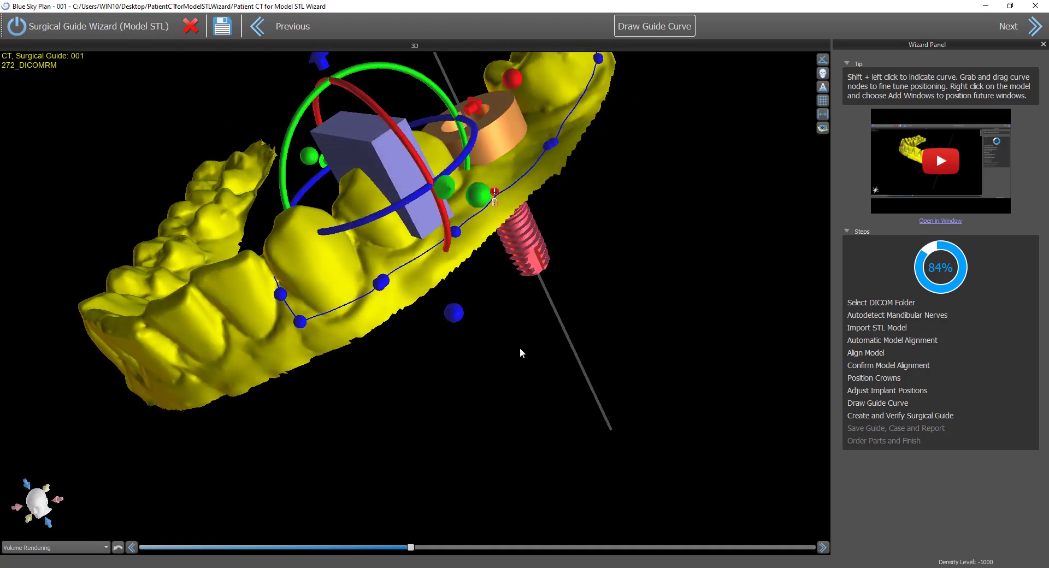
pyautogui.scroll(2, 521, 353)
pyautogui.moveTo(507, 292); pyautogui.dragTo(534, 347)
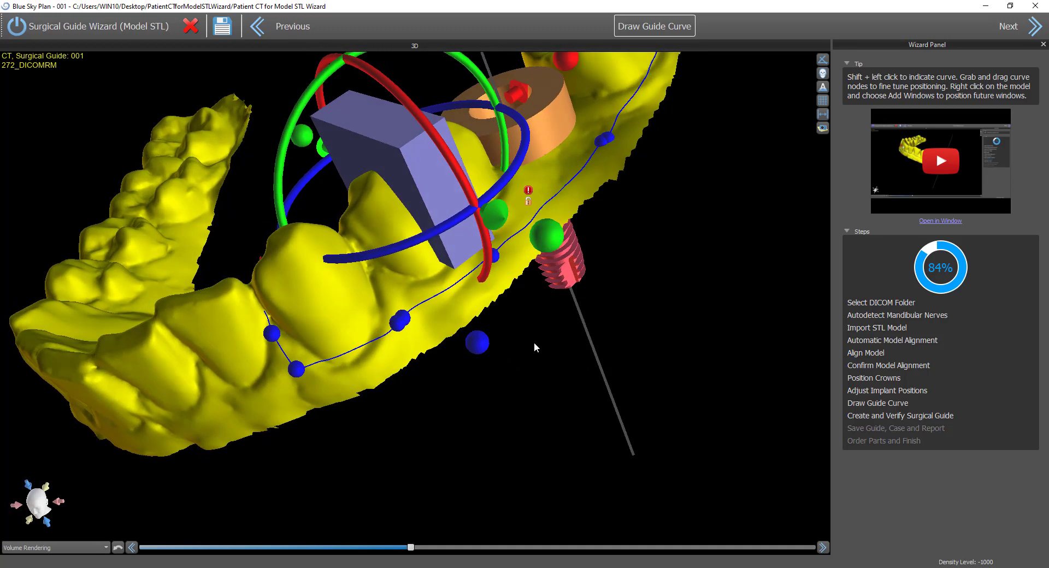
pyautogui.scroll(-3, 534, 347)
pyautogui.moveTo(369, 165); pyautogui.dragTo(366, 160)
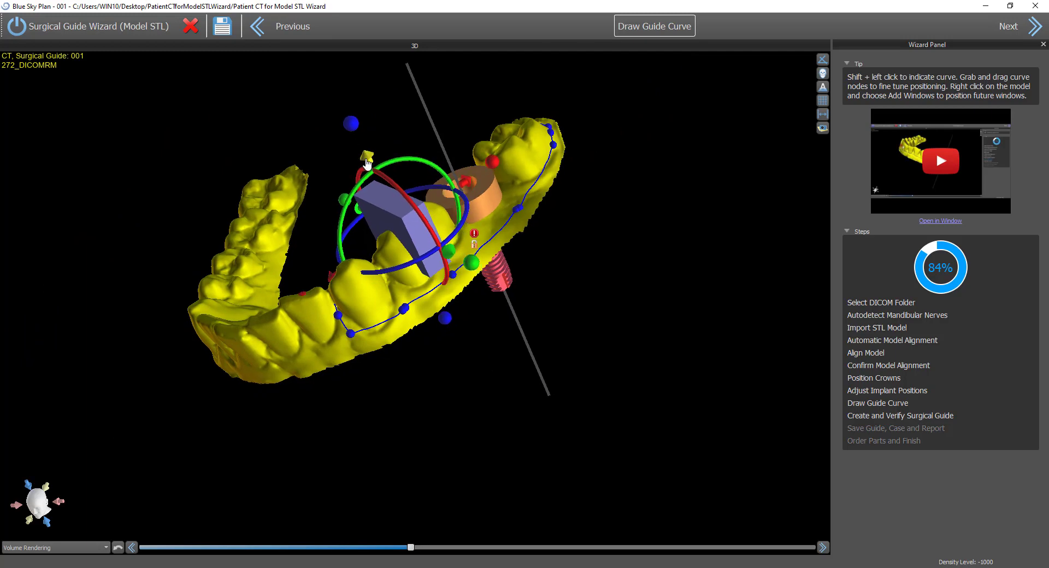
pyautogui.moveTo(617, 238); pyautogui.dragTo(580, 241)
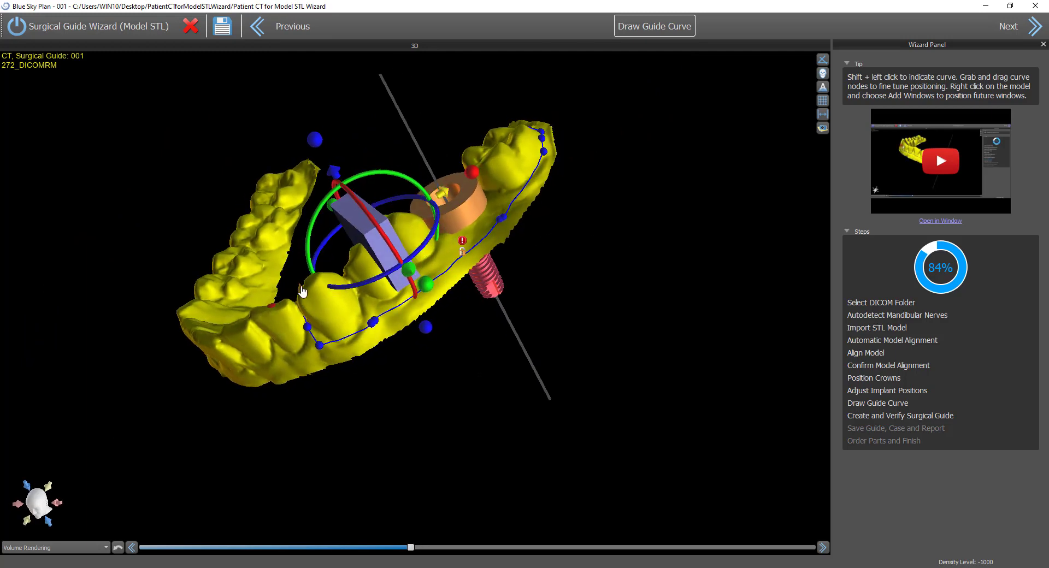
pyautogui.moveTo(299, 307); pyautogui.dragTo(290, 317)
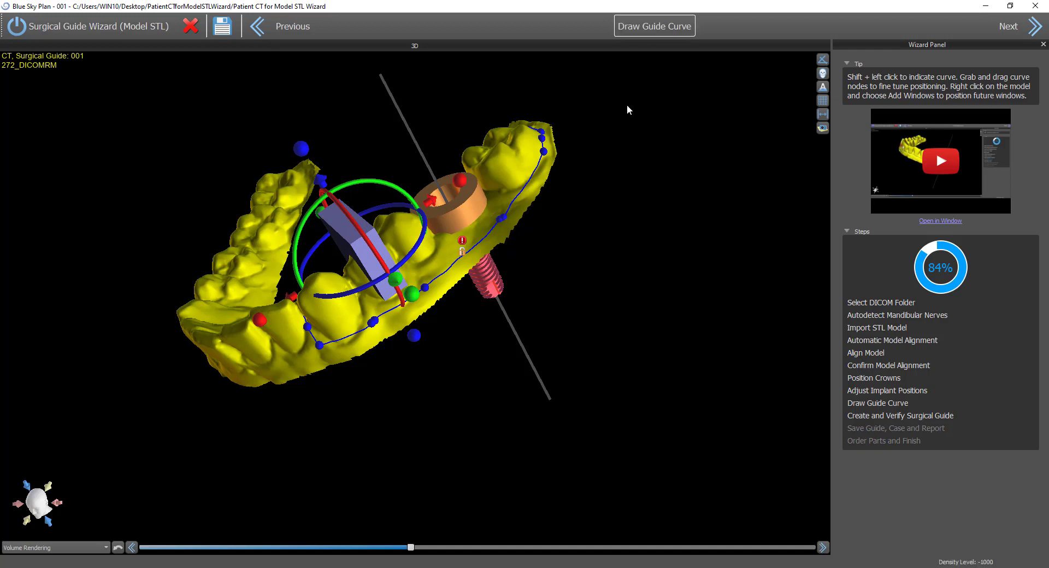
# Step: Create the surgical guide and add another window on its section over the second molar
pyautogui.click(1035, 26)
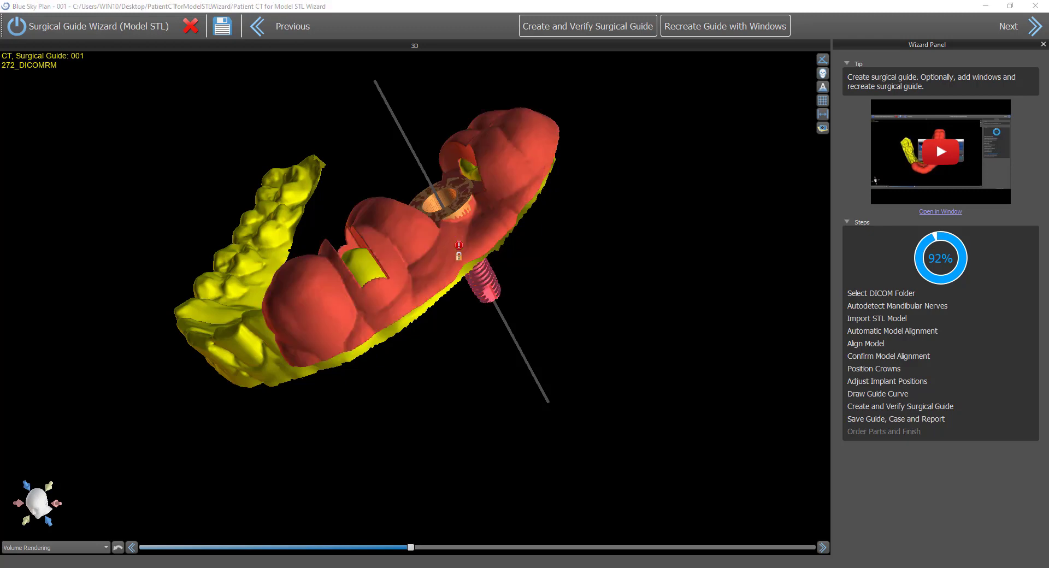
pyautogui.moveTo(670, 336); pyautogui.dragTo(612, 467)
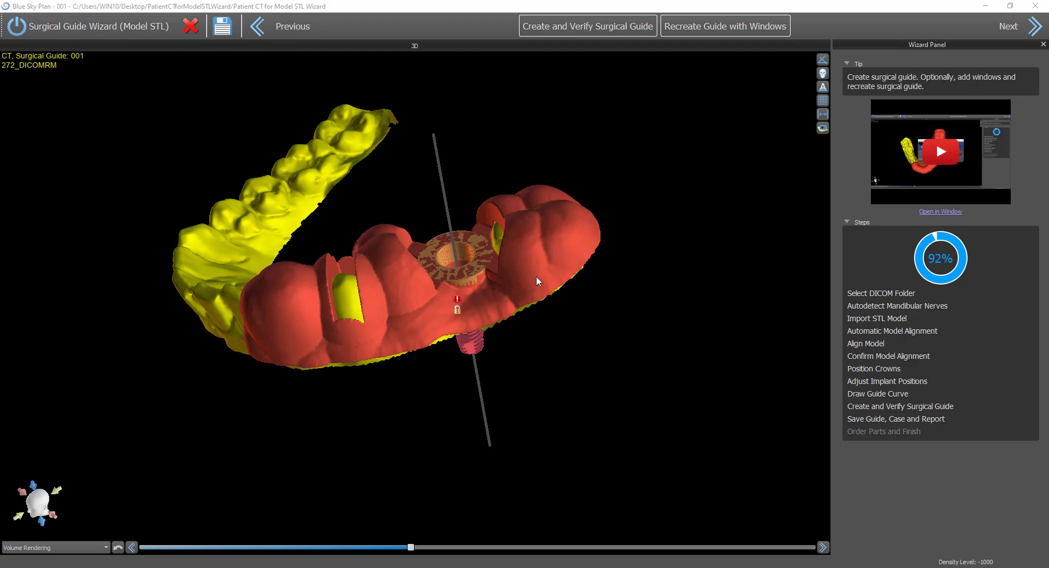
pyautogui.rightClick(559, 252)
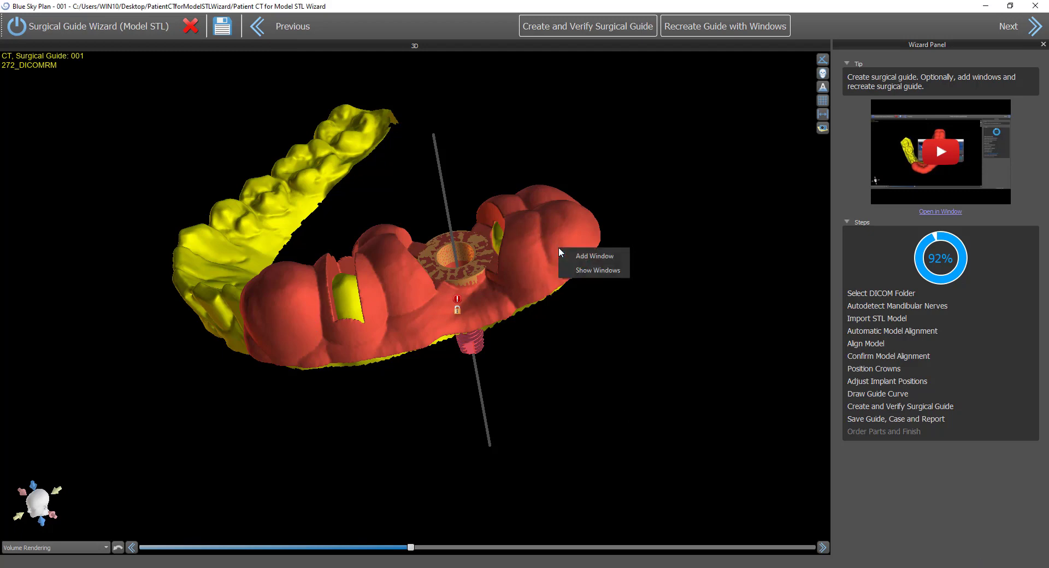
pyautogui.click(579, 256)
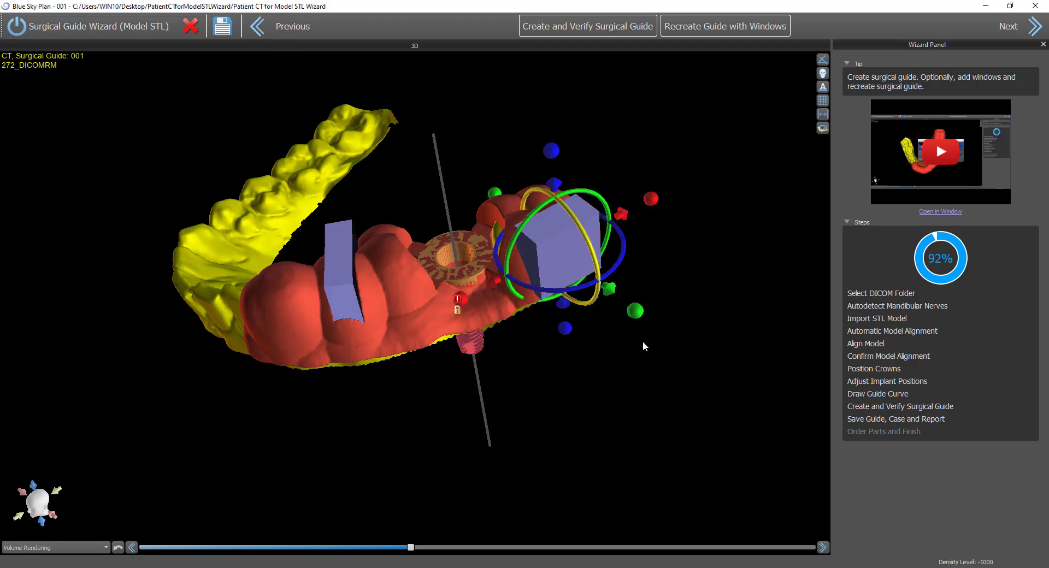
# Step: Stretch the second molar window buccolingually across the crown and reposition it higher over the tooth
pyautogui.moveTo(643, 346); pyautogui.dragTo(636, 259)
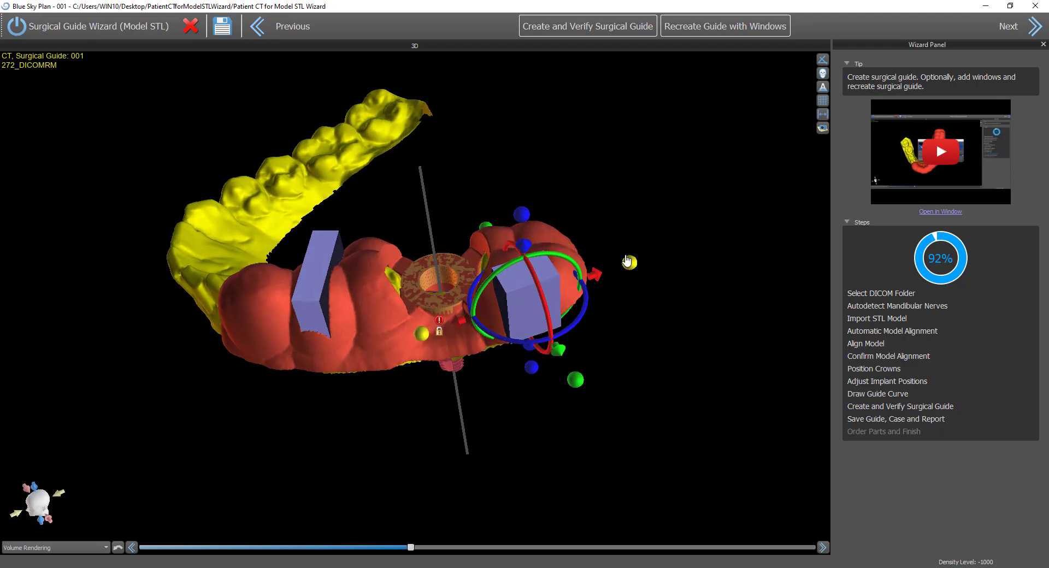
pyautogui.moveTo(484, 228); pyautogui.dragTo(471, 173)
pyautogui.moveTo(593, 270); pyautogui.dragTo(593, 291)
pyautogui.moveTo(606, 256); pyautogui.dragTo(622, 257)
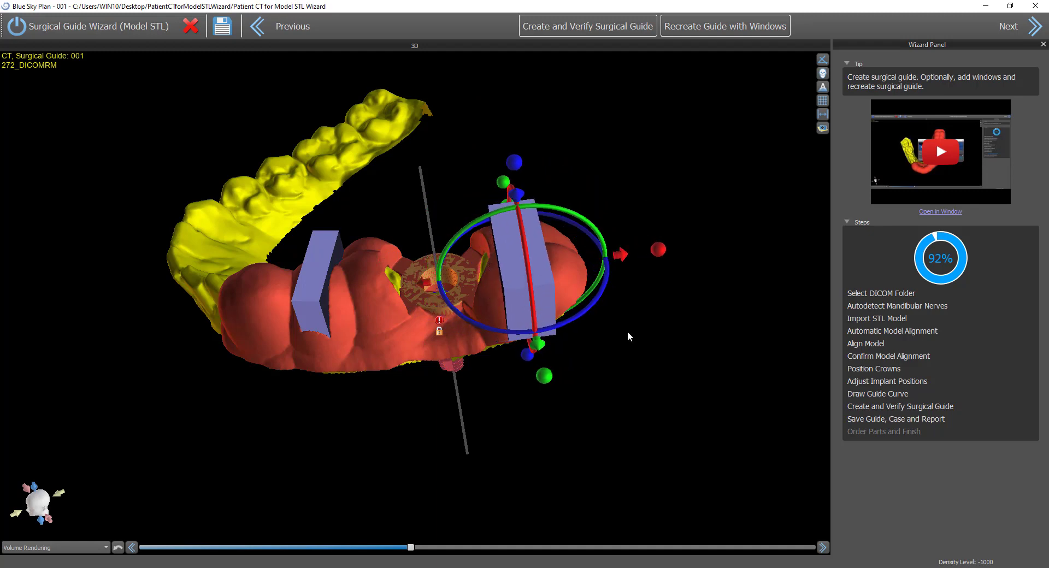
pyautogui.moveTo(492, 444); pyautogui.dragTo(453, 80)
pyautogui.moveTo(309, 393); pyautogui.dragTo(370, 426)
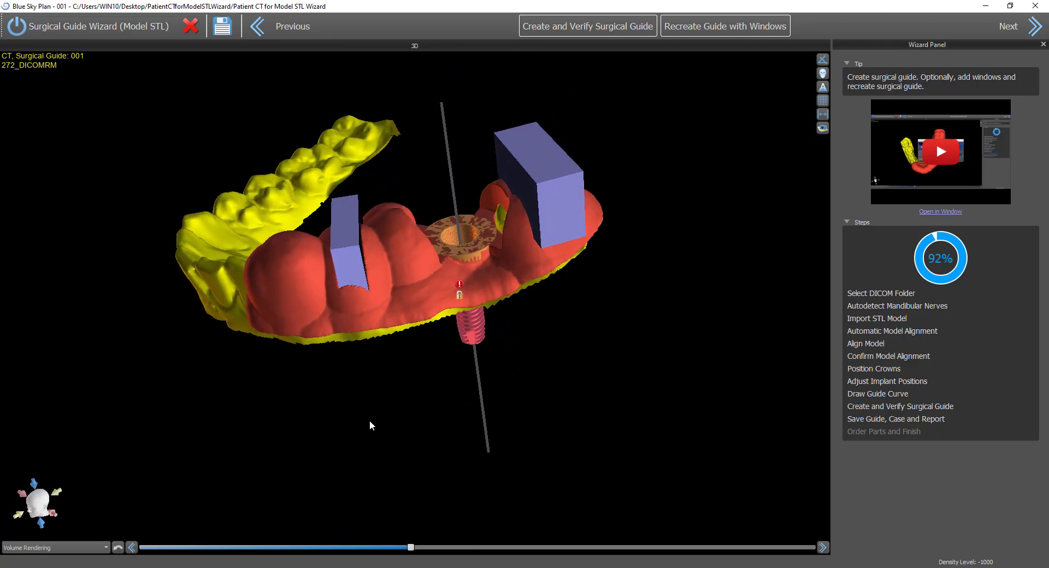
# Step: Duplicate the first premolar window and place the copy over the canine
pyautogui.moveTo(549, 198)
pyautogui.moveTo(412, 220); pyautogui.dragTo(420, 221)
pyautogui.moveTo(348, 301)
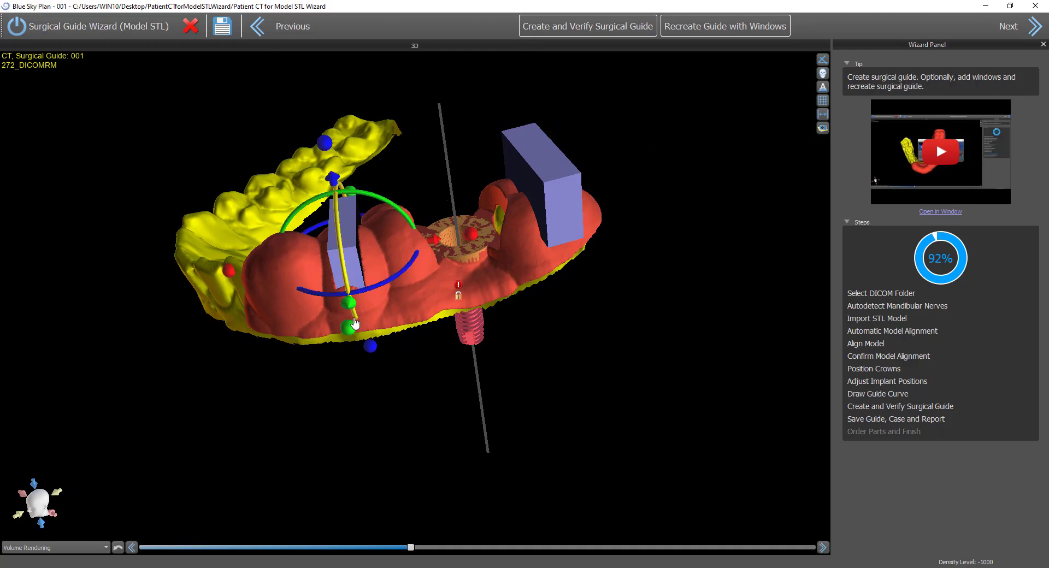
pyautogui.rightClick(356, 293)
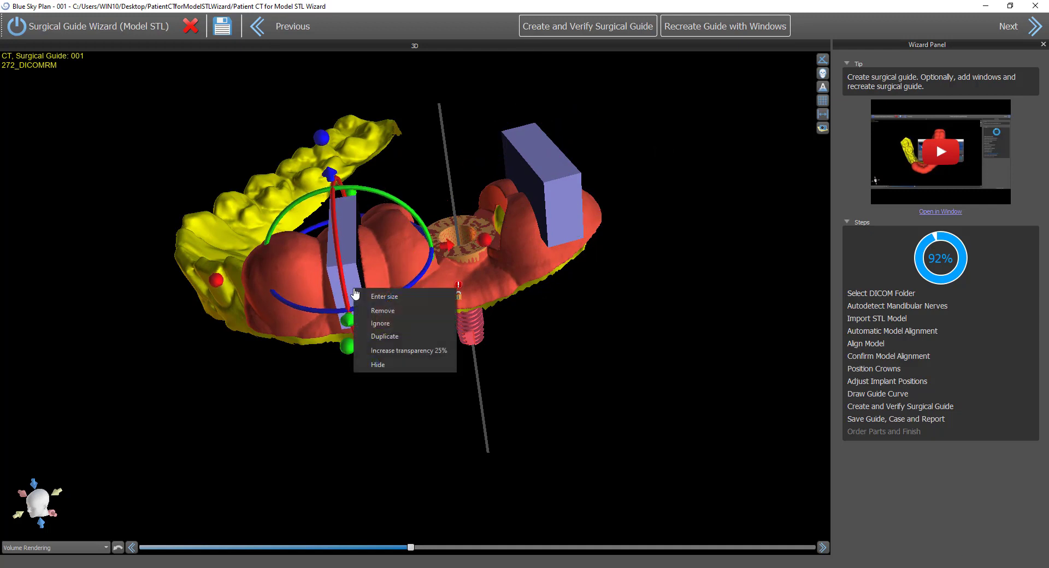
pyautogui.click(378, 337)
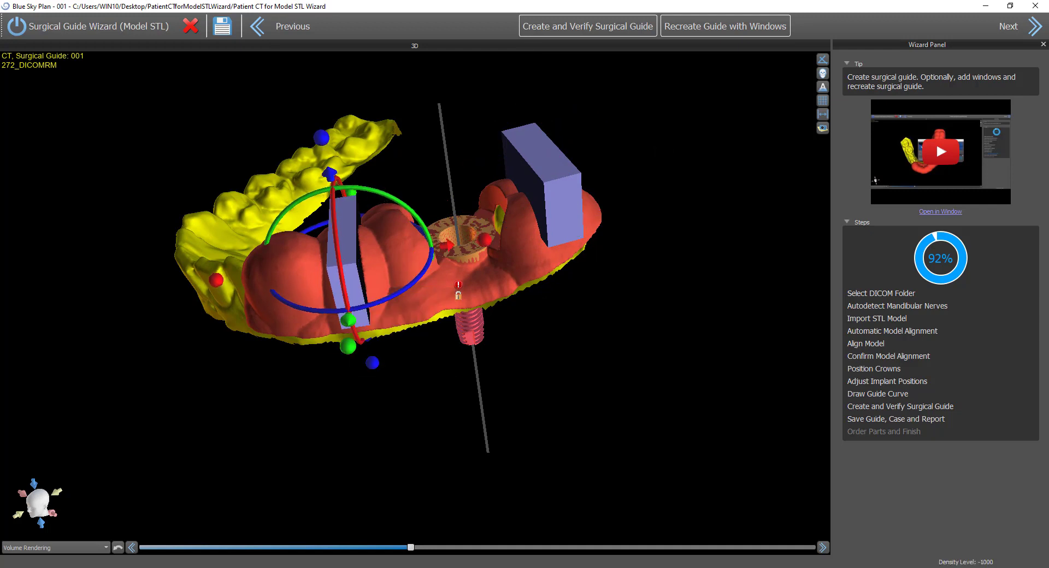
pyautogui.click(277, 277)
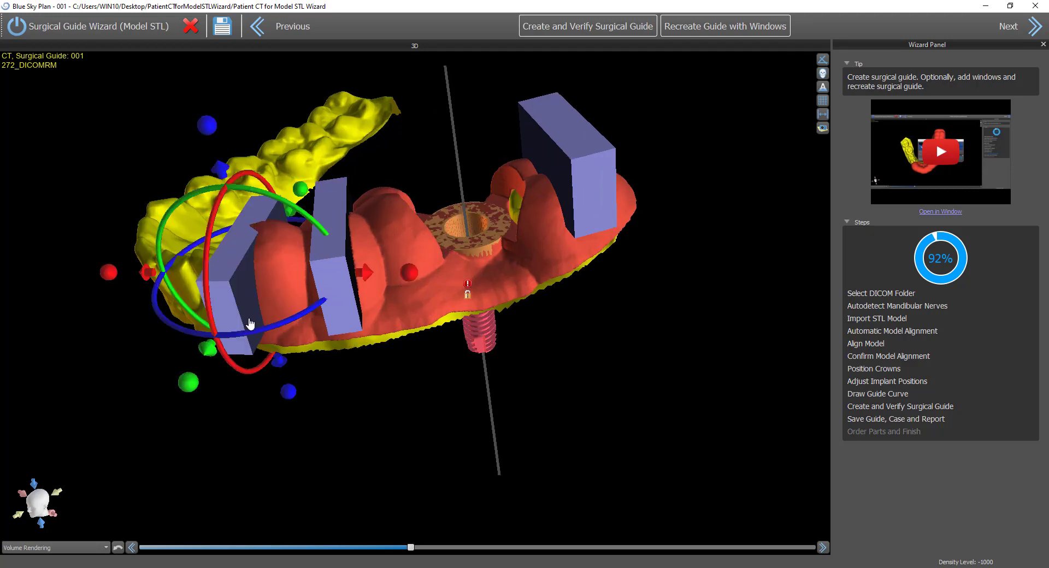
pyautogui.moveTo(105, 417); pyautogui.dragTo(240, 383)
# Step: Adjust the canine window's height, shift it toward the premolar, and rotate it slightly about its vertical axis
pyautogui.moveTo(374, 212)
pyautogui.moveTo(394, 110); pyautogui.dragTo(394, 88)
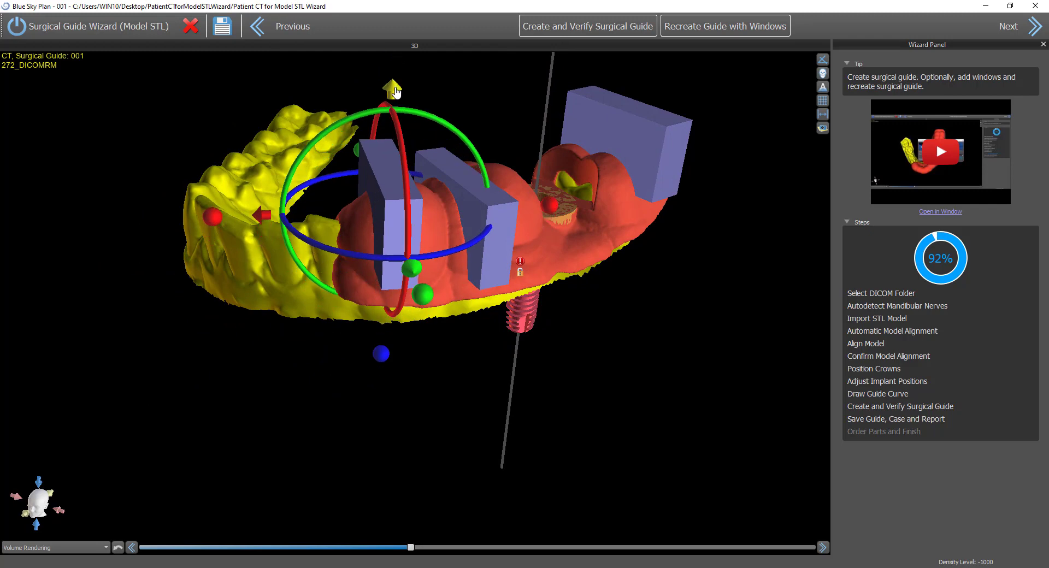
pyautogui.moveTo(615, 327); pyautogui.dragTo(581, 343)
pyautogui.moveTo(357, 261)
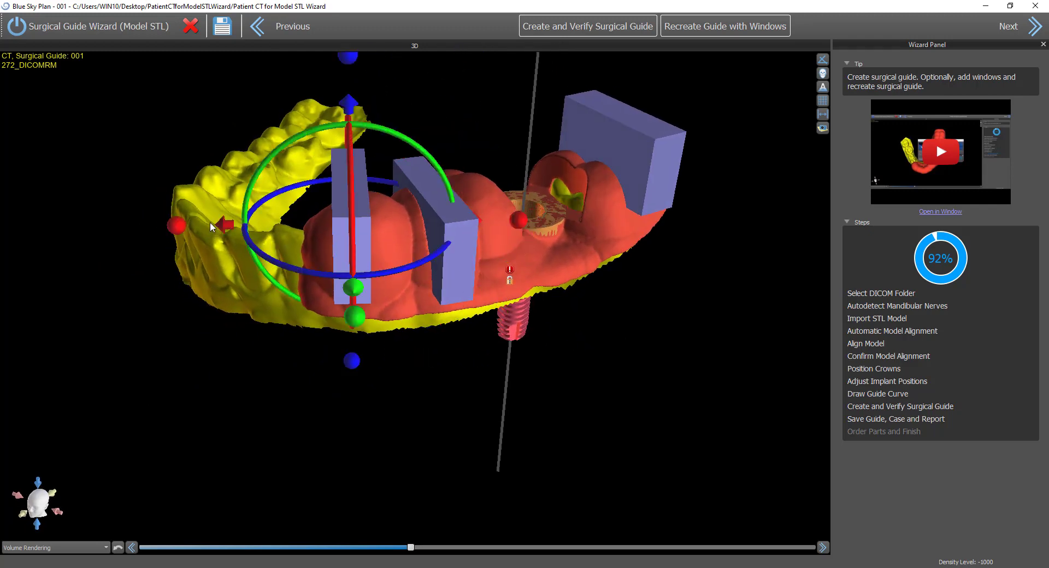
pyautogui.moveTo(220, 228); pyautogui.dragTo(233, 228)
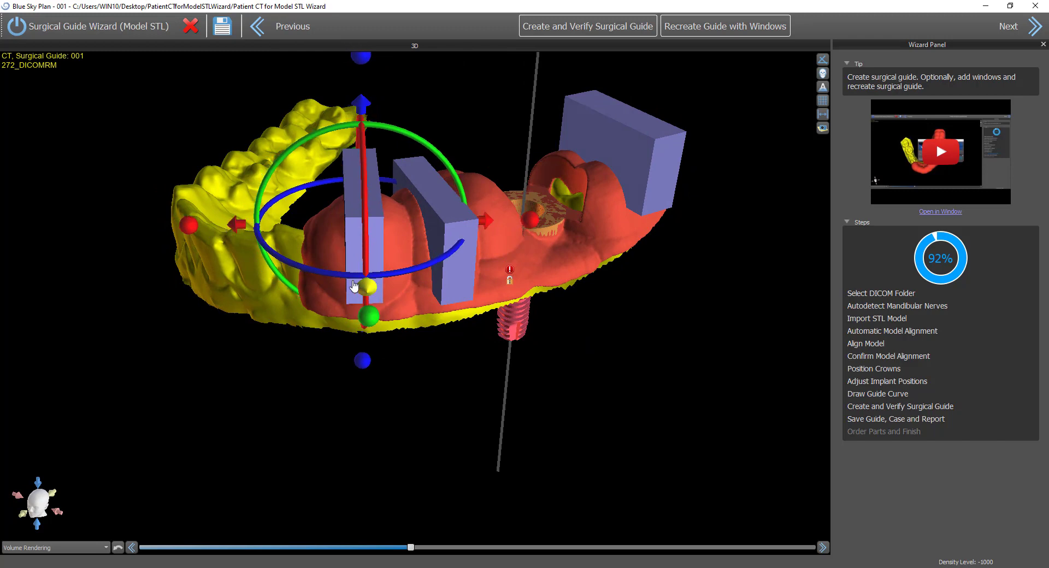
pyautogui.moveTo(354, 287)
pyautogui.mouseDown()
pyautogui.moveTo(340, 274)
pyautogui.moveTo(350, 280)
pyautogui.mouseUp()
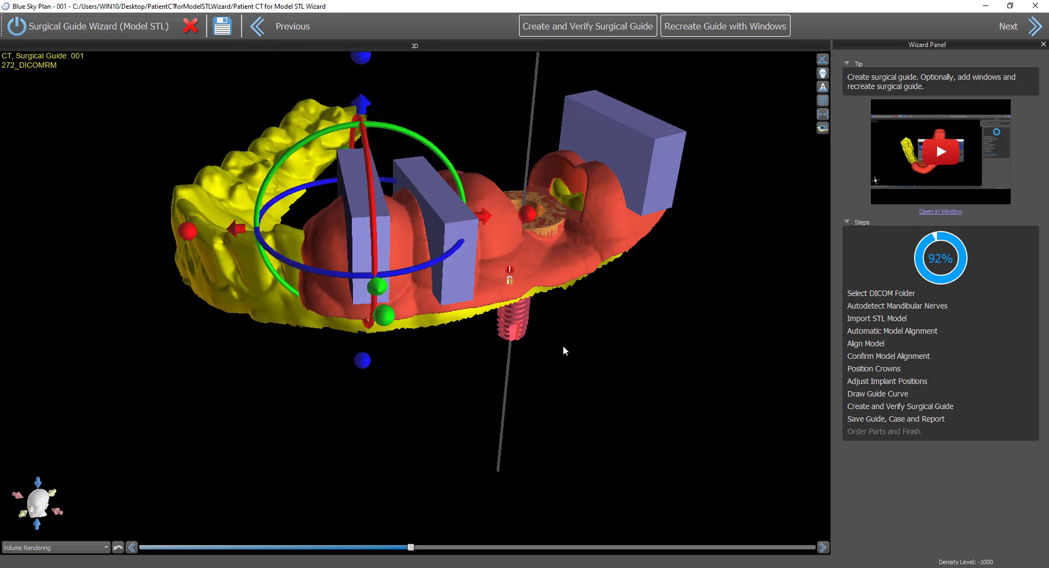
# Step: Hide the guide windows and show them again
pyautogui.rightClick(382, 259)
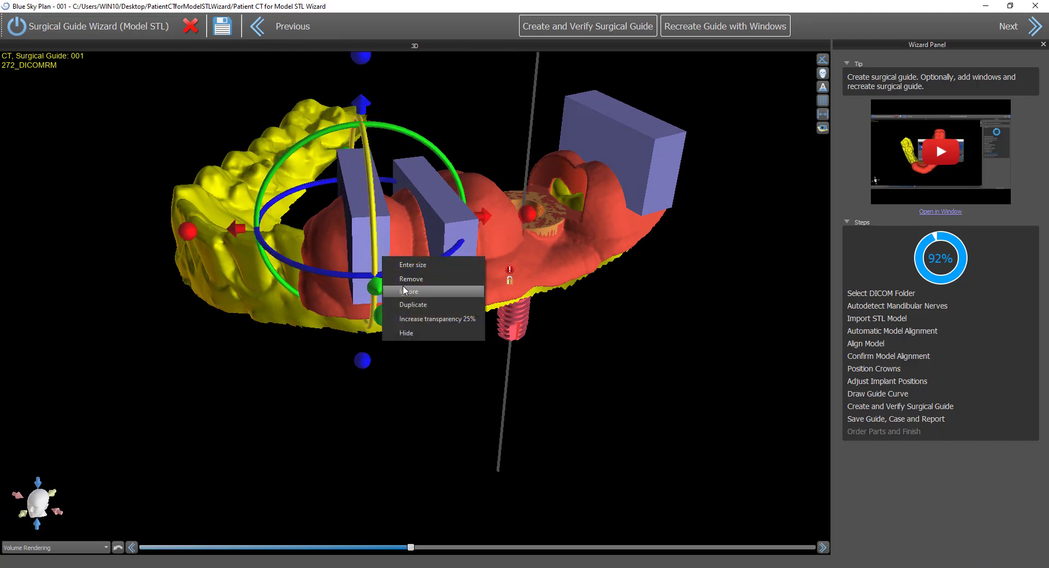
pyautogui.click(407, 333)
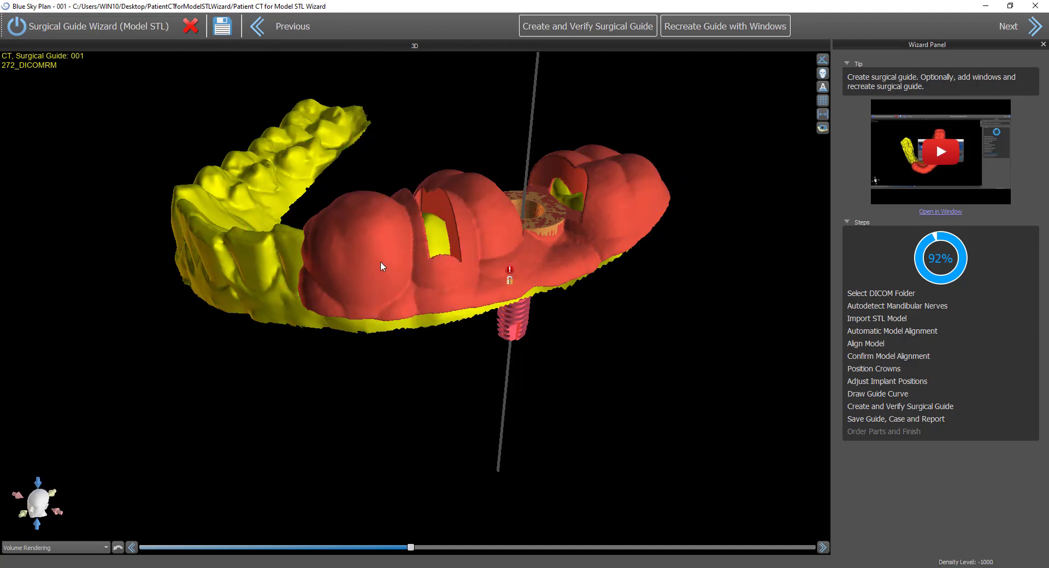
pyautogui.rightClick(438, 247)
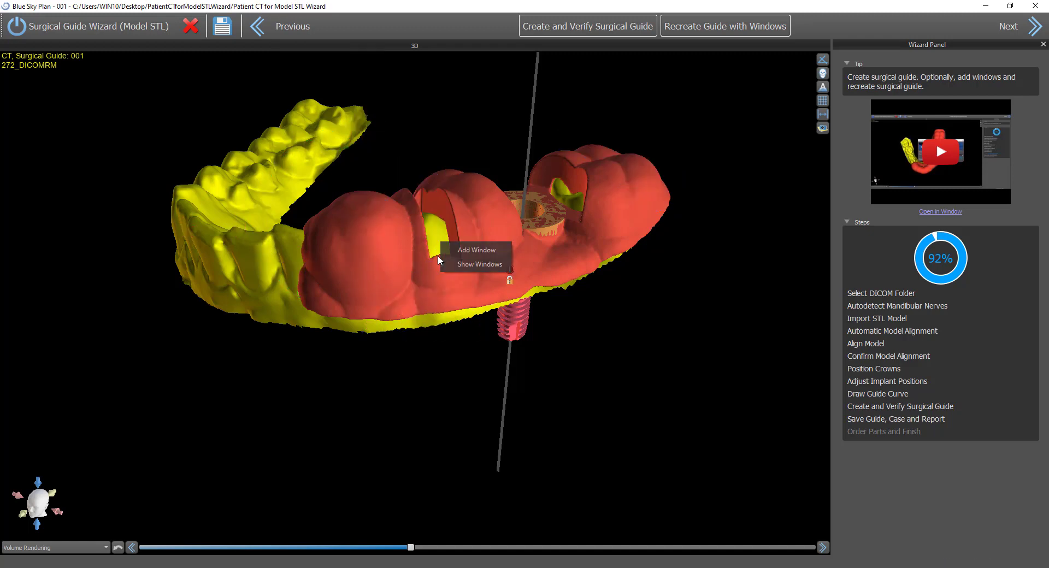
pyautogui.click(470, 268)
# Step: Set the canine window's width to 2 mm
pyautogui.rightClick(383, 258)
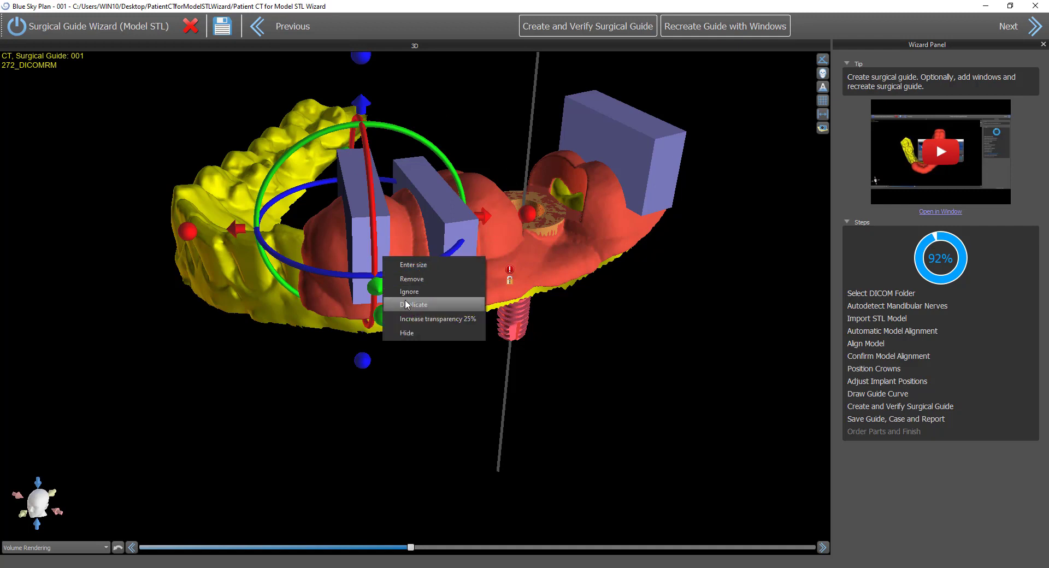
pyautogui.click(407, 265)
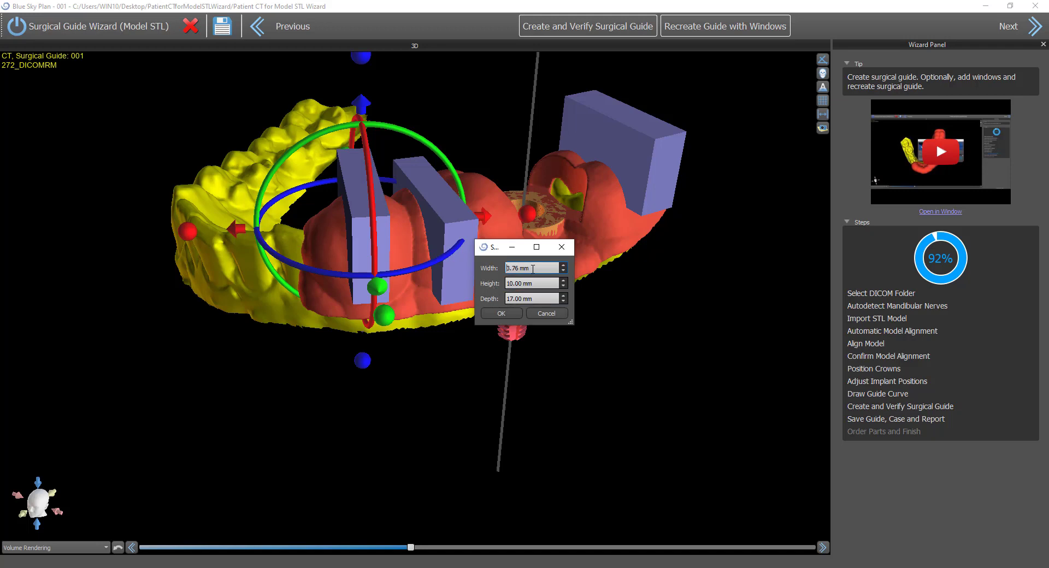
pyautogui.moveTo(529, 268); pyautogui.dragTo(506, 270)
pyautogui.write('2')
pyautogui.click(502, 314)
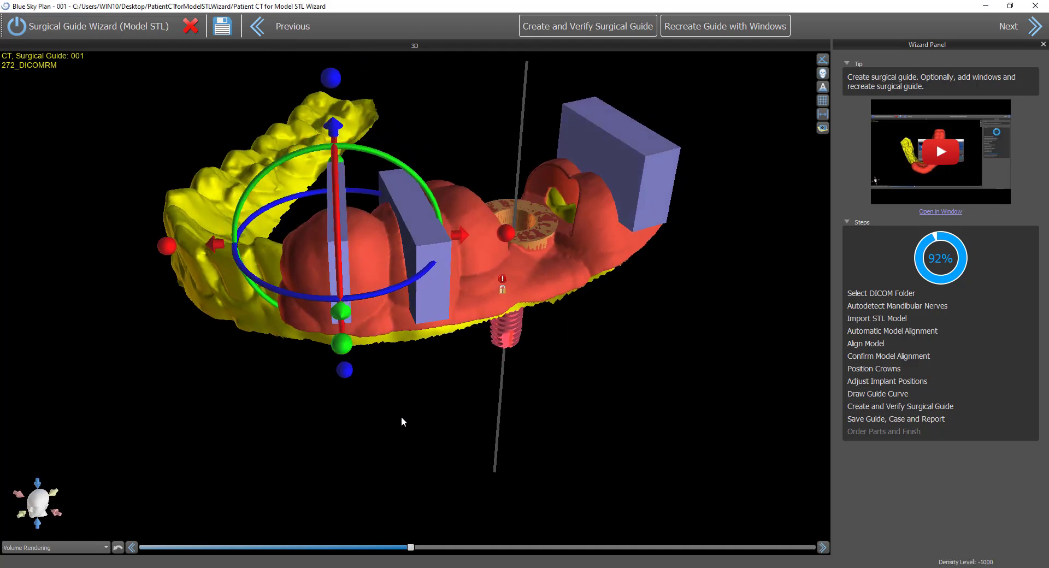
# Step: Remove the first premolar window from the guide, keeping the canine and second molar windows
pyautogui.moveTo(402, 422); pyautogui.dragTo(350, 451)
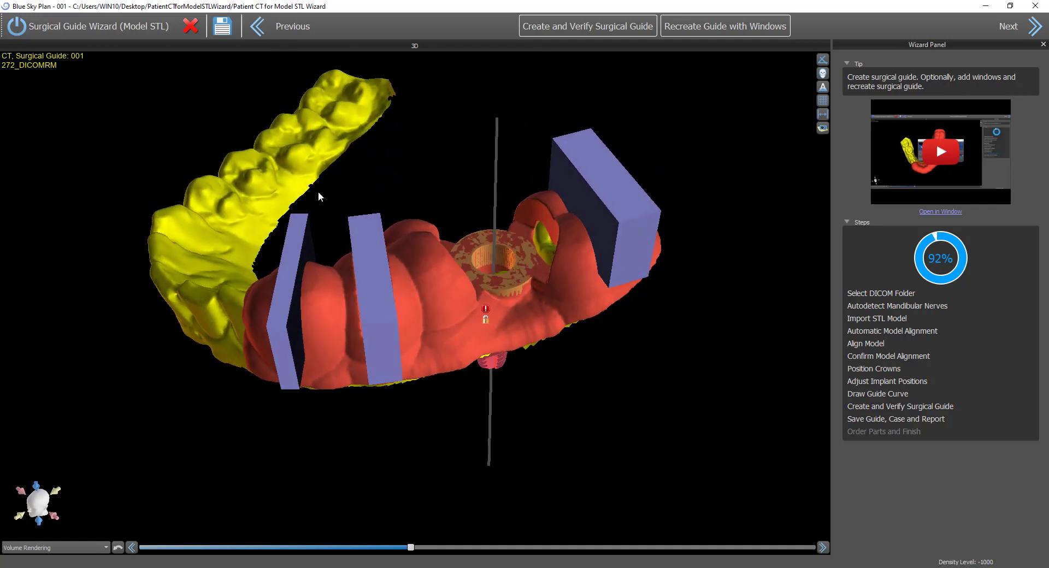
pyautogui.click(292, 377)
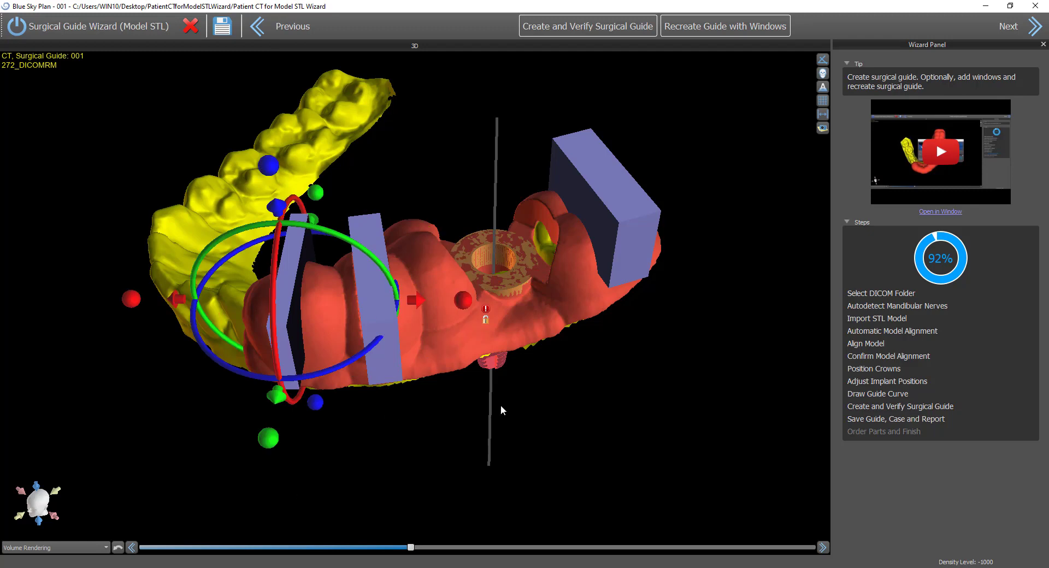
pyautogui.moveTo(346, 464)
pyautogui.mouseDown()
pyautogui.moveTo(484, 463)
pyautogui.moveTo(361, 472)
pyautogui.mouseUp()
pyautogui.click(402, 386)
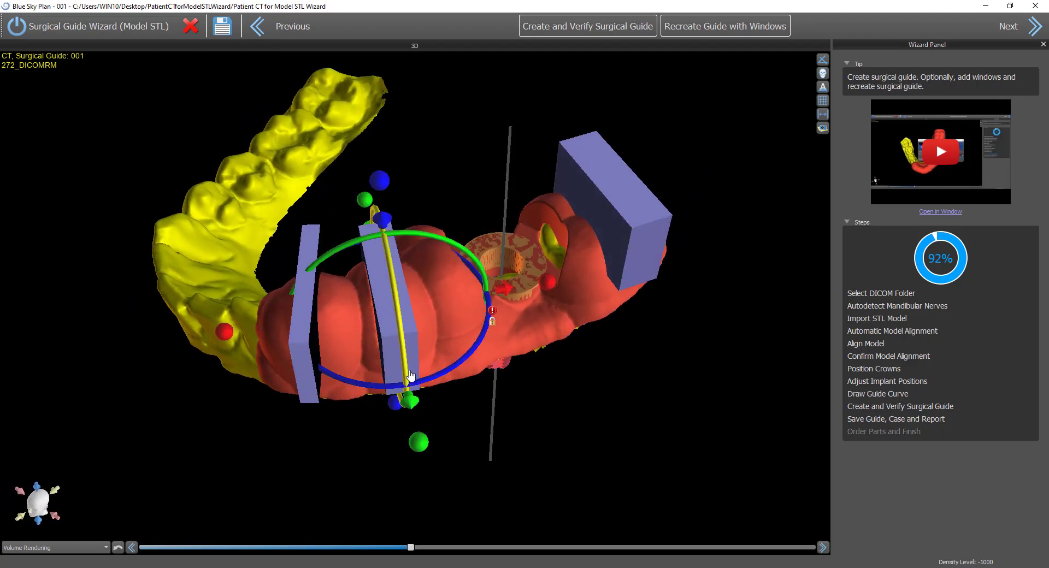
pyautogui.rightClick(416, 363)
pyautogui.click(426, 383)
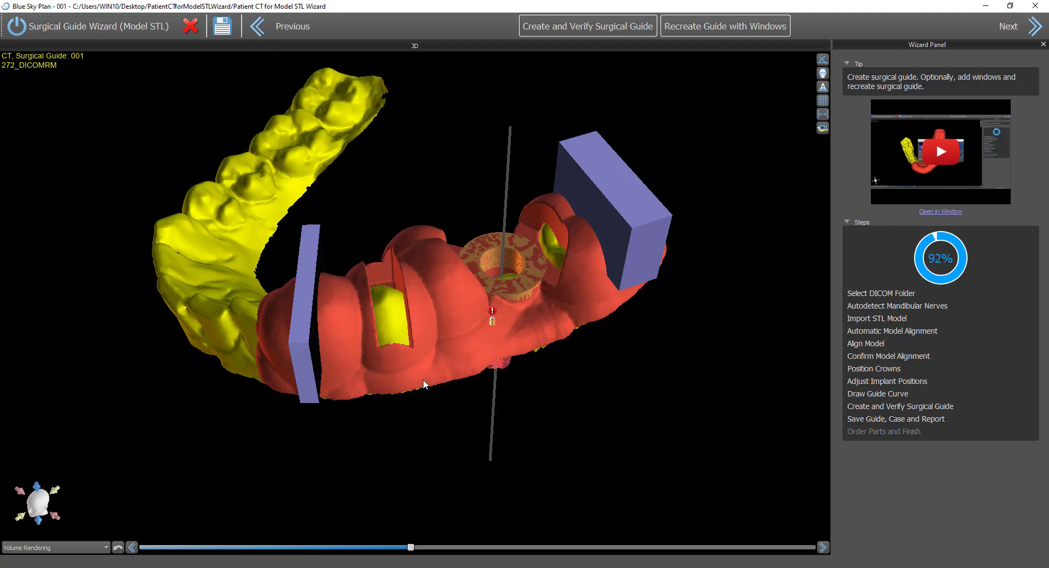
# Step: Recreate the surgical guide with the canine and second molar windows and inspect the cut openings
pyautogui.moveTo(288, 517); pyautogui.dragTo(289, 427)
pyautogui.click(279, 272)
pyautogui.click(656, 210)
pyautogui.click(281, 273)
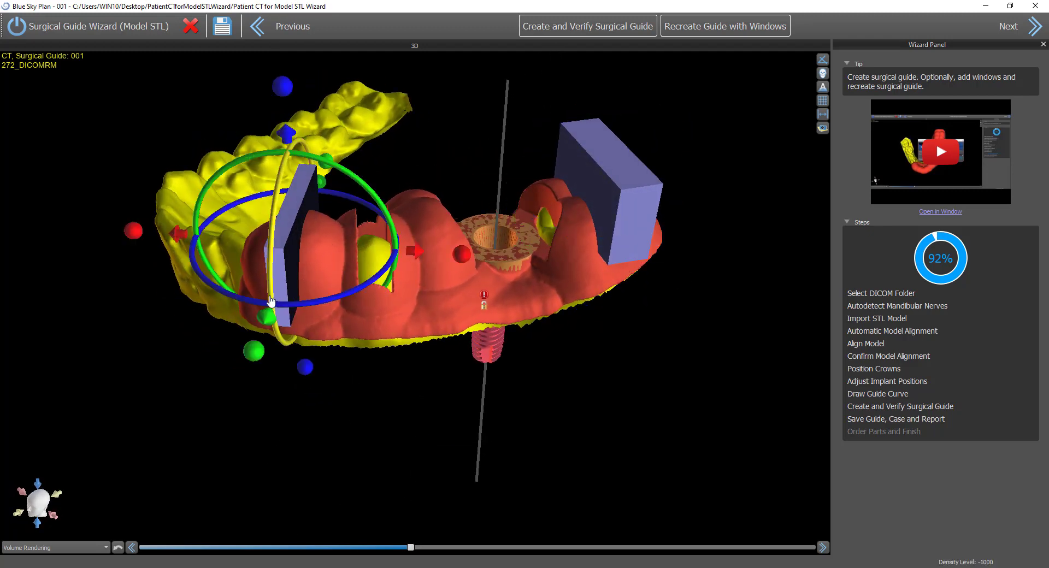
pyautogui.click(706, 33)
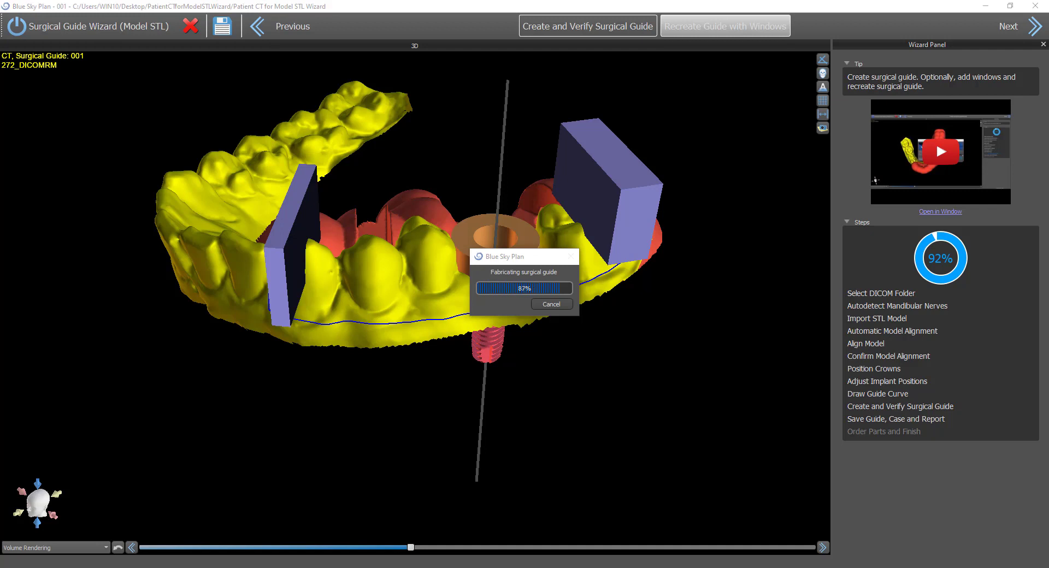
pyautogui.moveTo(450, 213); pyautogui.dragTo(342, 158)
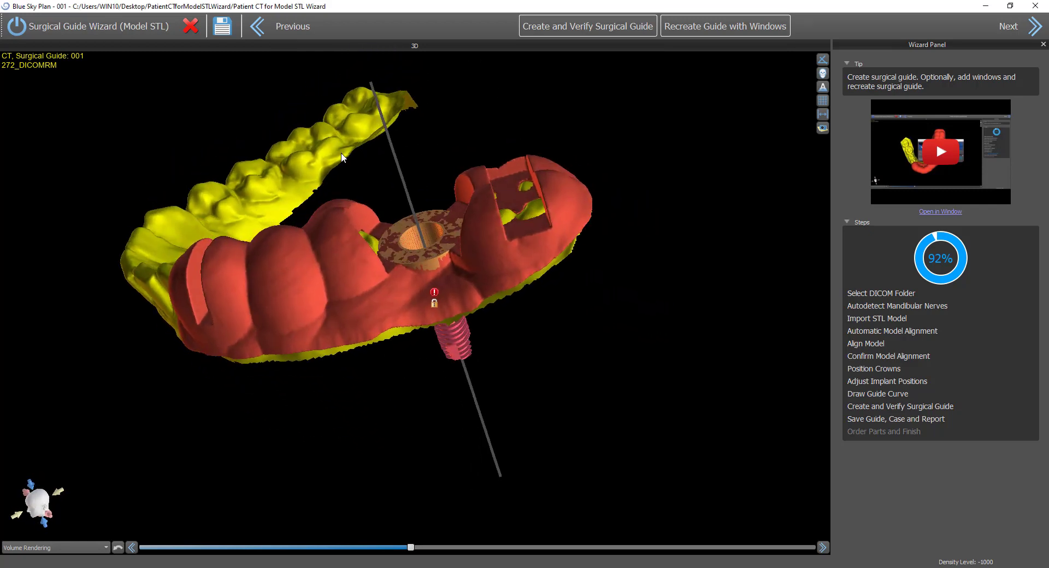
pyautogui.moveTo(293, 426); pyautogui.dragTo(468, 340)
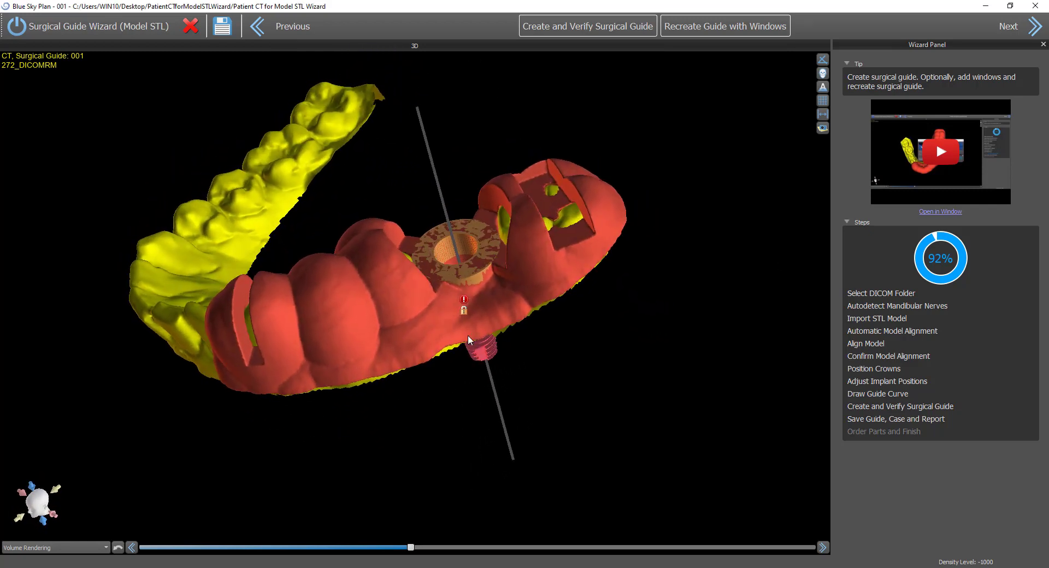
pyautogui.moveTo(306, 498); pyautogui.dragTo(330, 465)
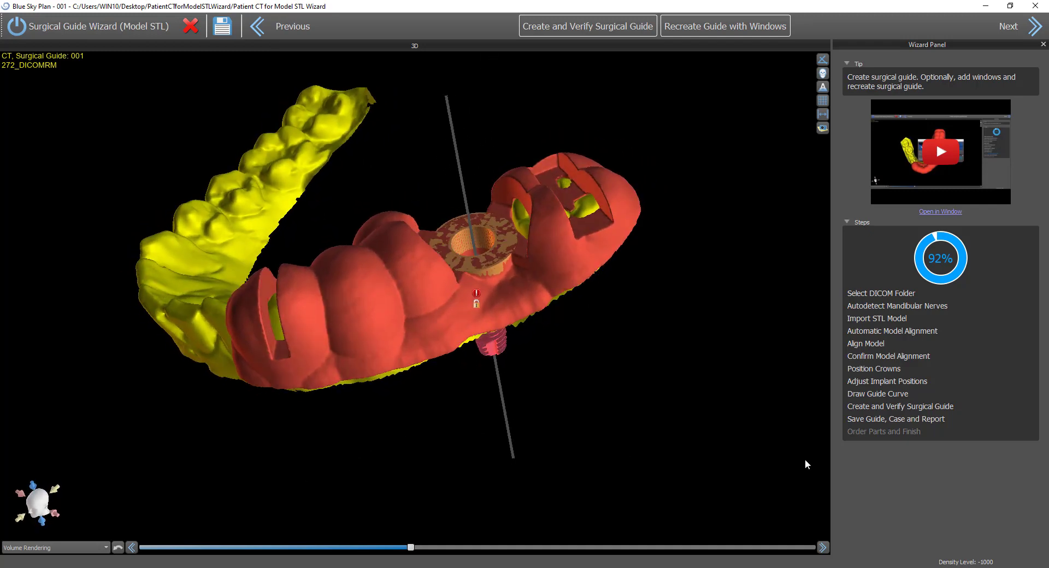
pyautogui.moveTo(698, 395); pyautogui.dragTo(705, 437)
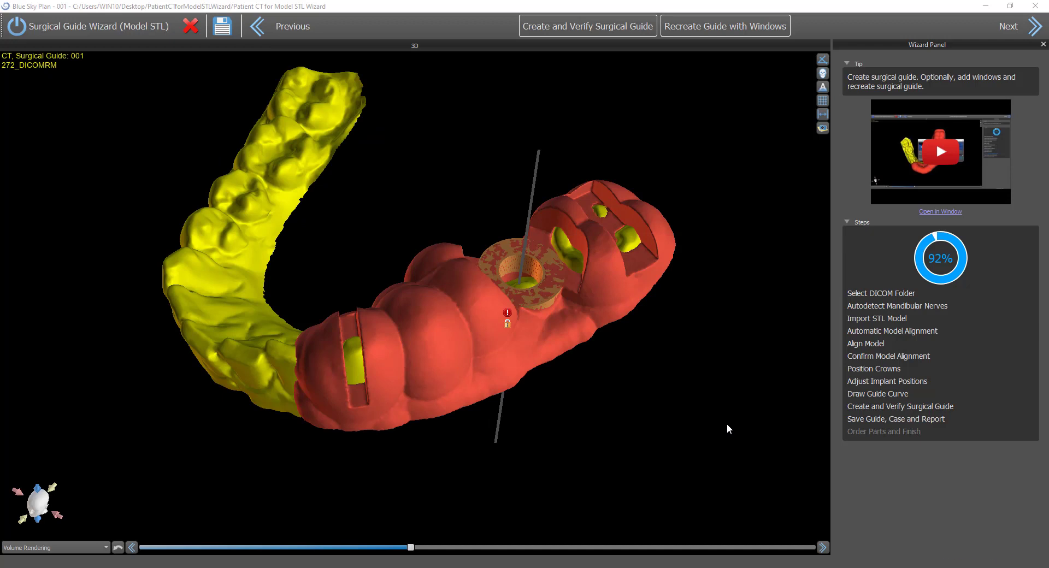
pyautogui.moveTo(728, 429); pyautogui.dragTo(703, 437)
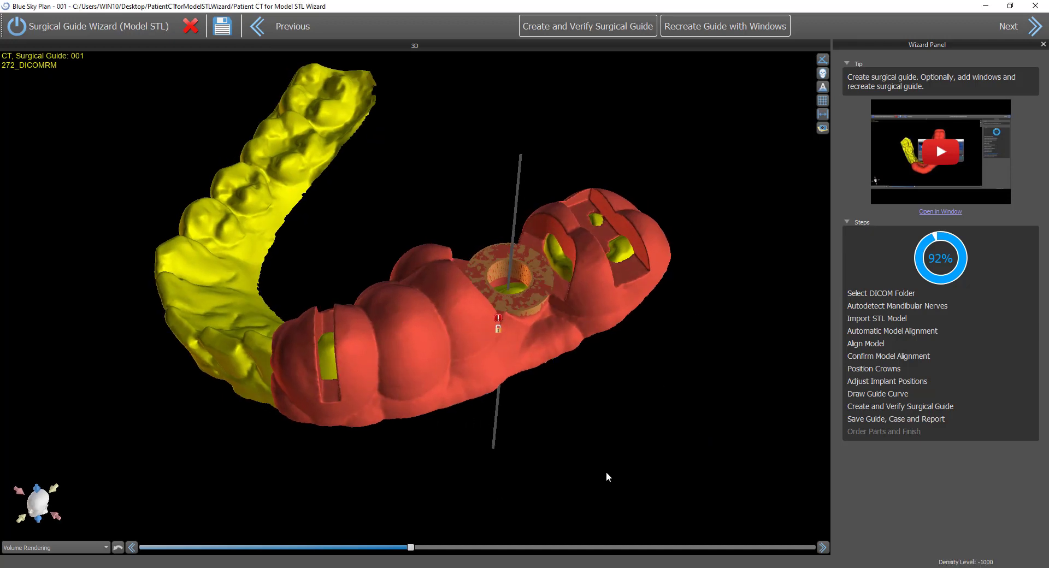
pyautogui.moveTo(606, 477); pyautogui.dragTo(634, 407)
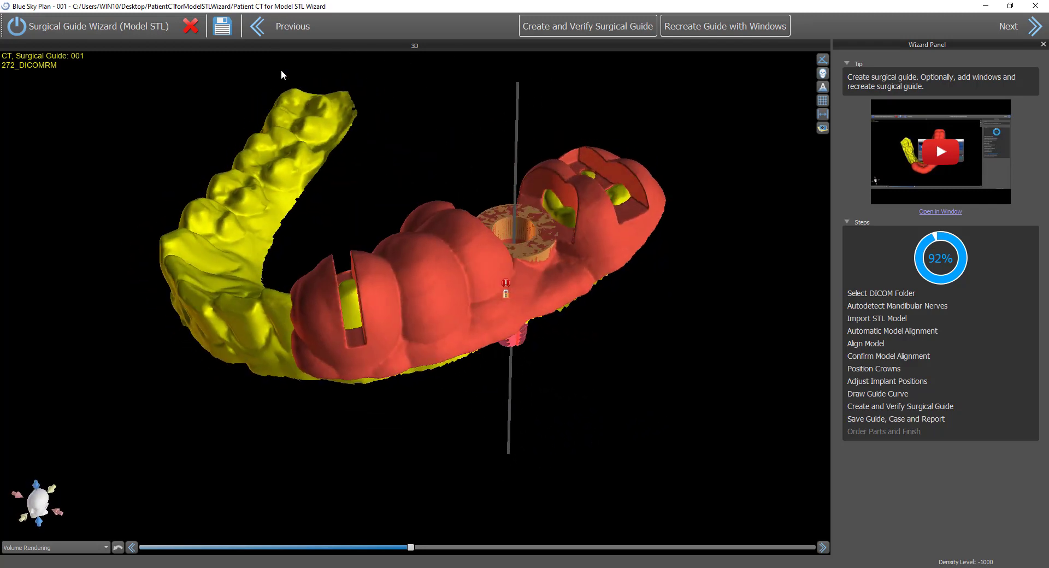
# Step: Exit the Model STL surgical guide wizard
pyautogui.click(191, 30)
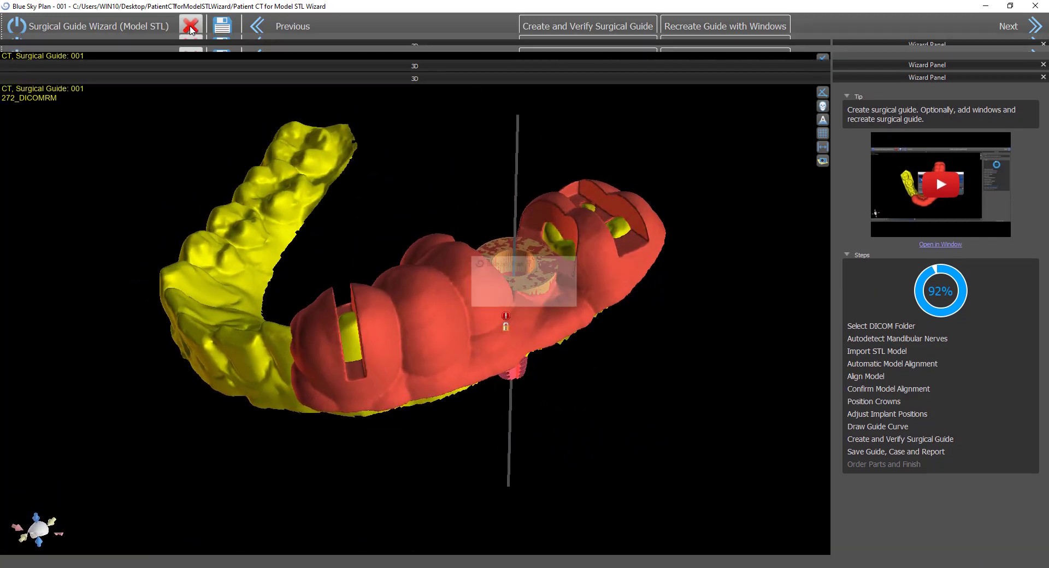
pyautogui.moveTo(273, 279); pyautogui.dragTo(618, 328)
# Step: Hide the Original CT surface and delete the Guide with Windows STL surface
pyautogui.click(1041, 102)
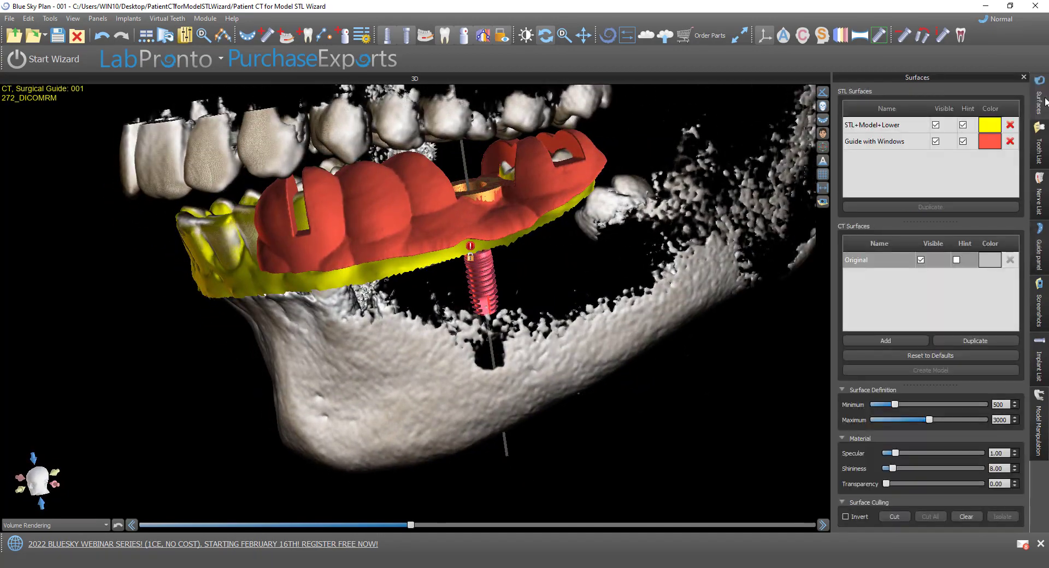
pyautogui.click(921, 259)
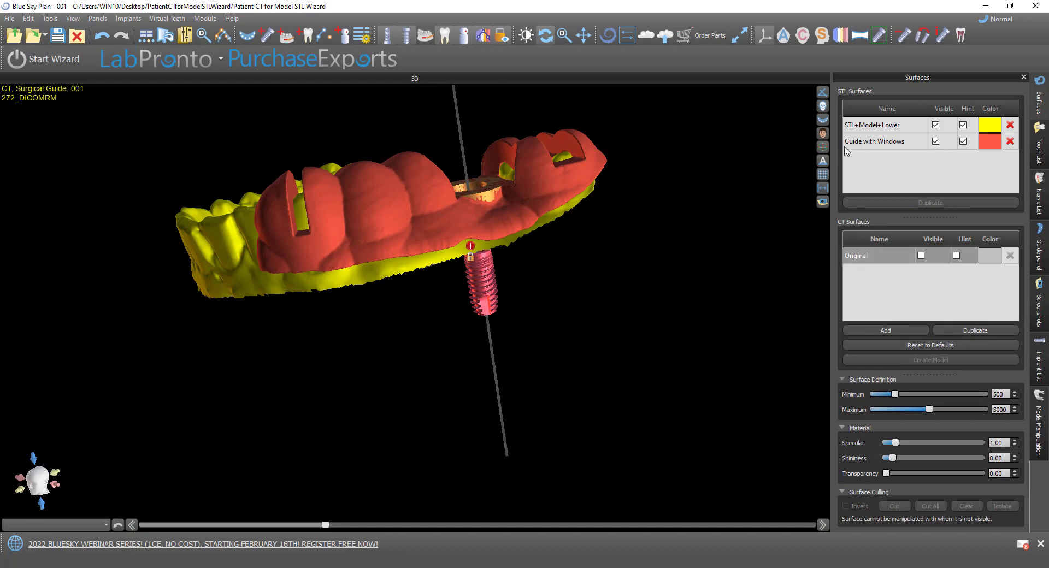
pyautogui.click(1009, 141)
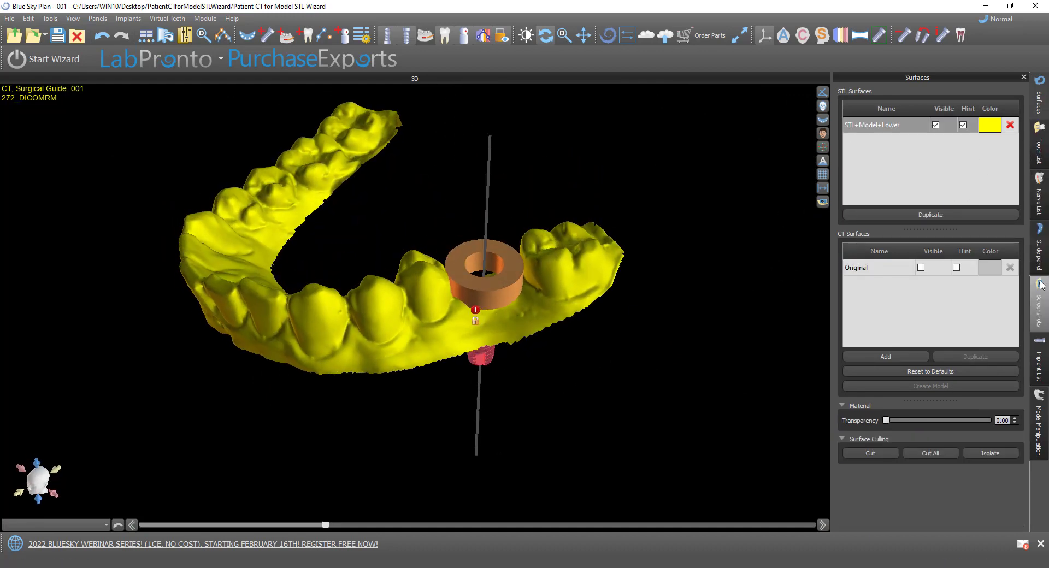
# Step: Open the Guide panel and start the guide curve along the buccal side from the second molar to the canine
pyautogui.click(1040, 259)
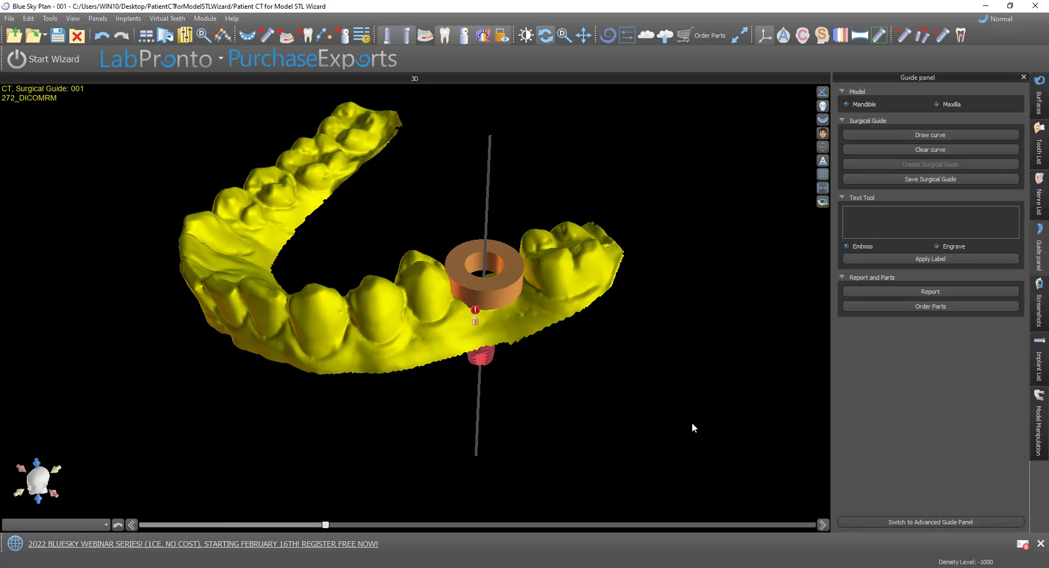
pyautogui.scroll(3, 693, 429)
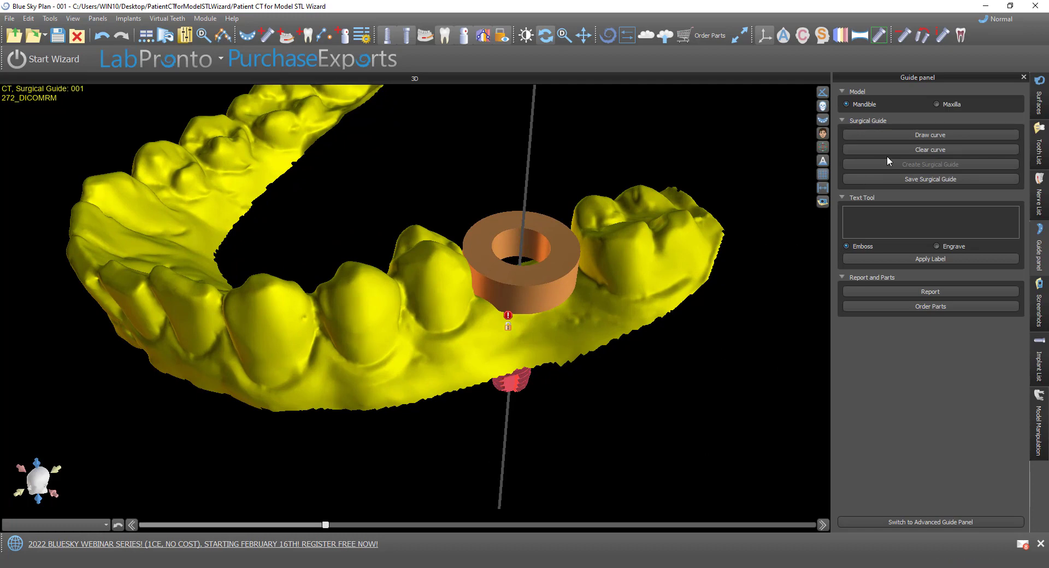
pyautogui.click(900, 134)
pyautogui.click(692, 274)
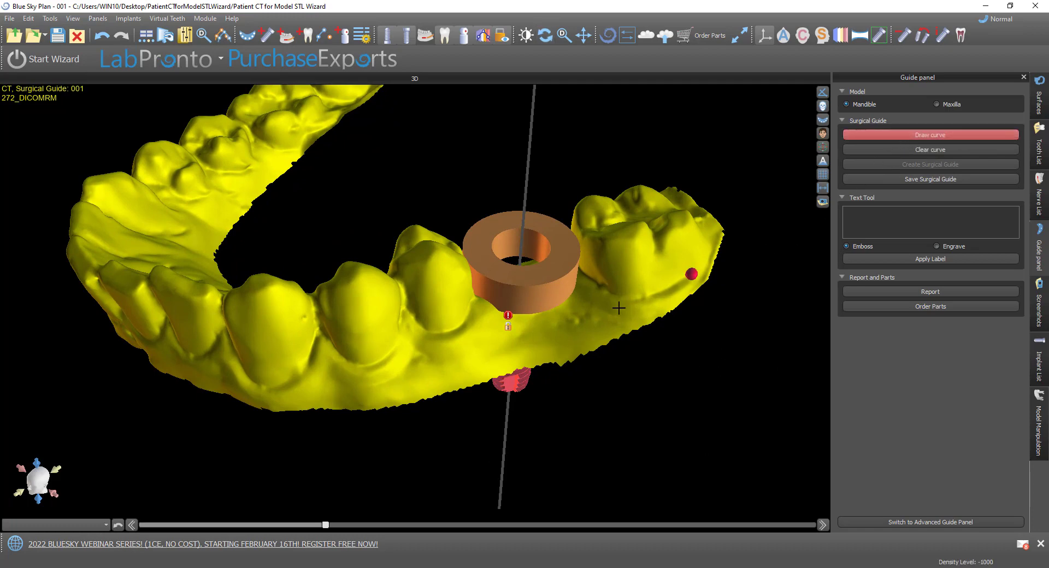
pyautogui.click(619, 309)
pyautogui.click(470, 338)
pyautogui.click(332, 377)
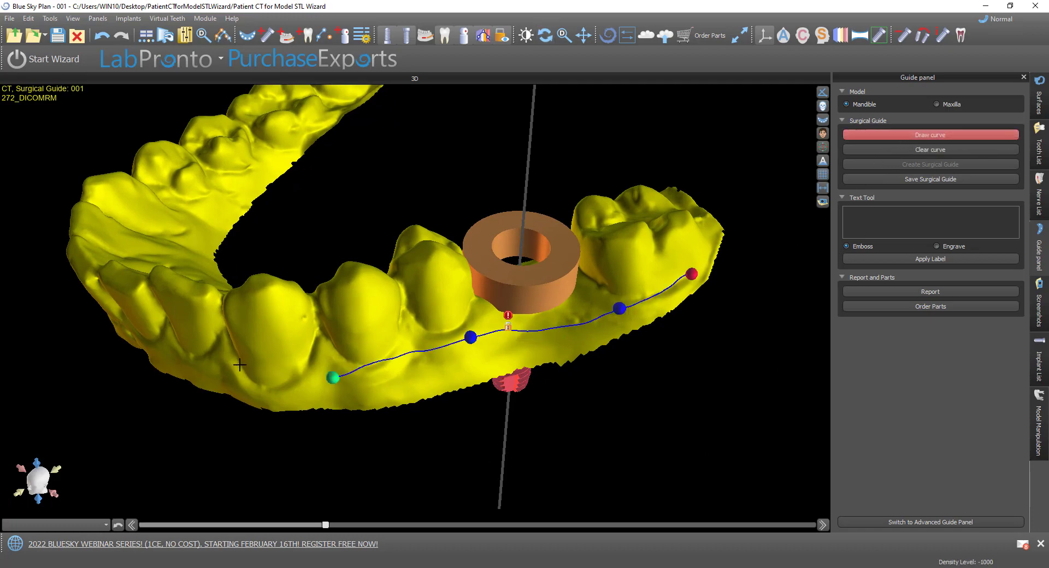
pyautogui.click(223, 352)
# Step: Continue the guide curve around the canine and back along the lingual side to the second molar
pyautogui.moveTo(223, 353); pyautogui.dragTo(484, 464, button='right')
pyautogui.click(389, 379)
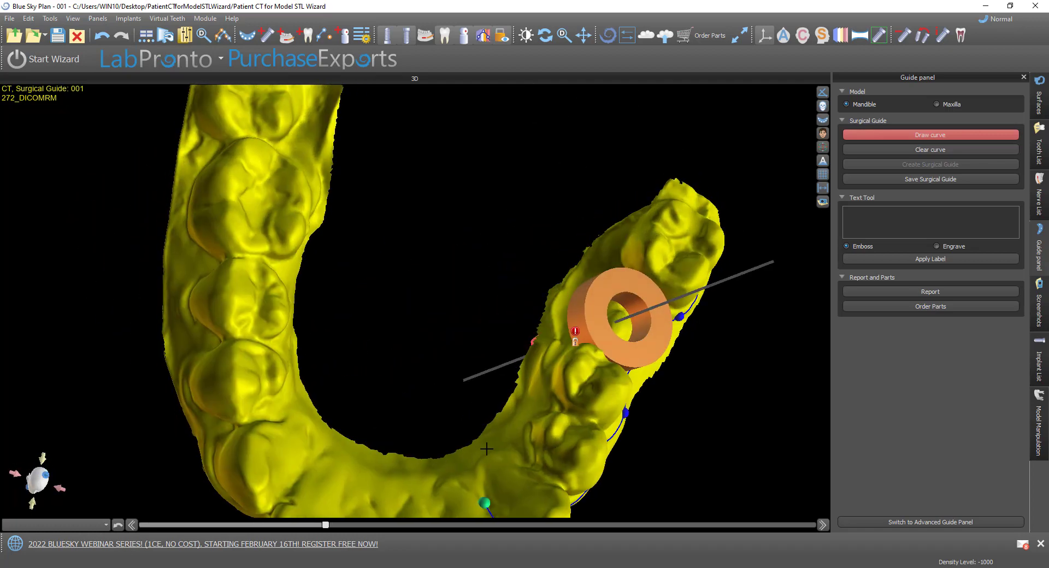
pyautogui.click(542, 388)
pyautogui.click(568, 304)
pyautogui.click(606, 256)
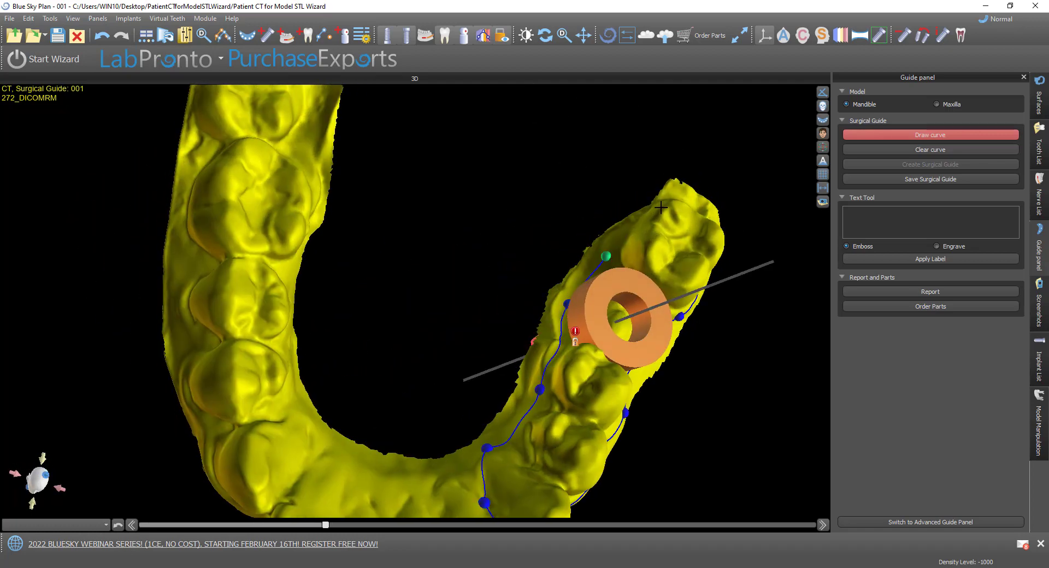
pyautogui.click(660, 202)
# Step: Close the guide curve around the distal side of the second molar
pyautogui.moveTo(705, 190); pyautogui.dragTo(657, 209, button='right')
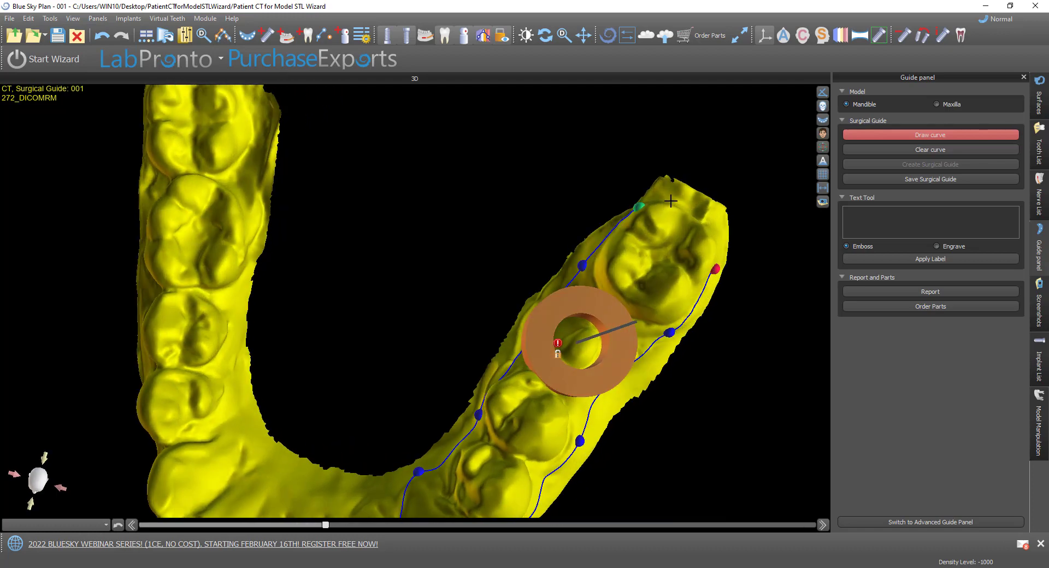
pyautogui.click(672, 200)
pyautogui.click(705, 218)
pyautogui.click(717, 241)
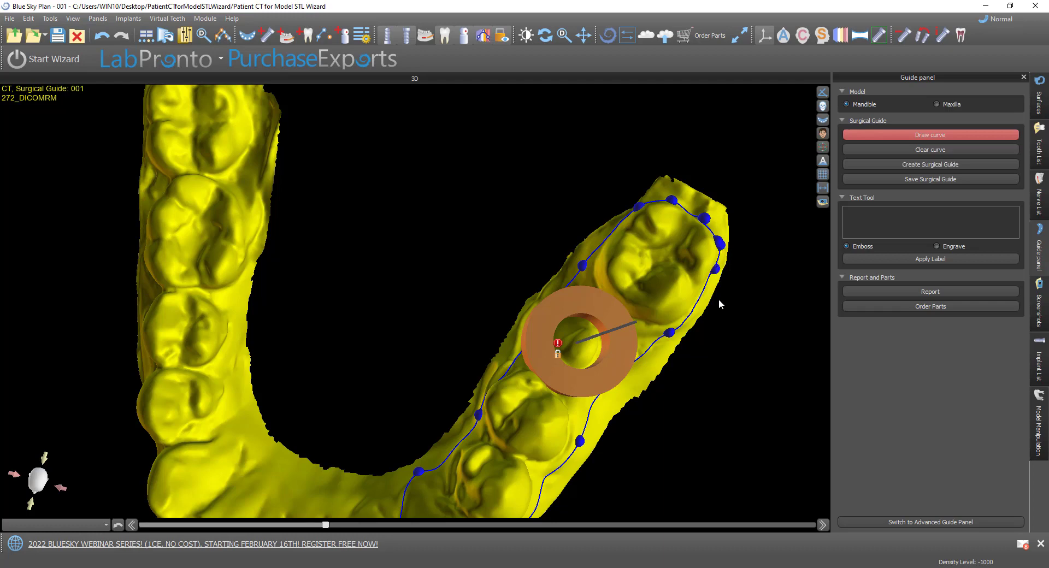
# Step: Add a window over the first premolar and show the existing guide windows
pyautogui.moveTo(683, 437); pyautogui.dragTo(578, 273)
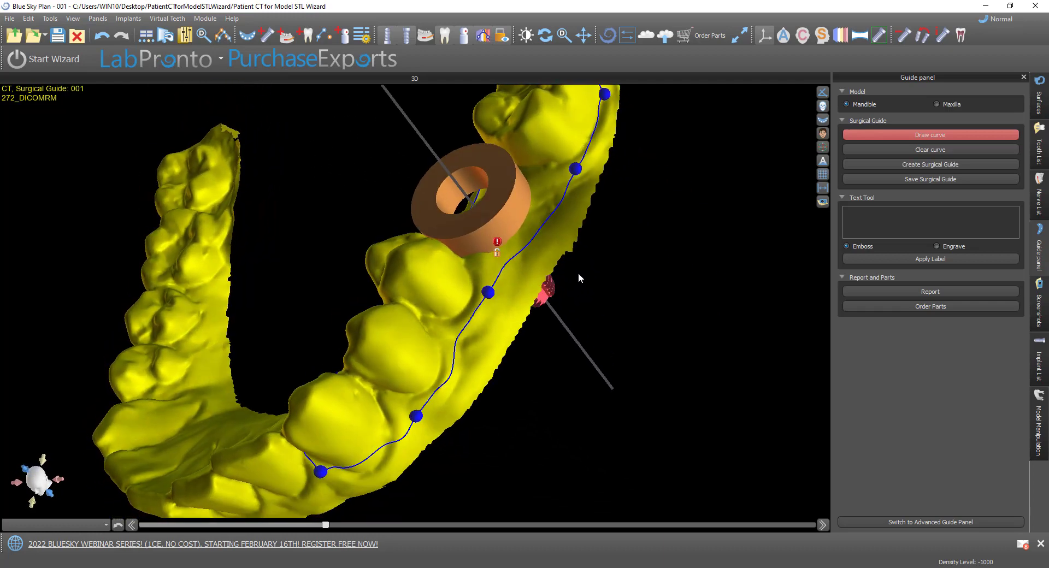
pyautogui.rightClick(416, 351)
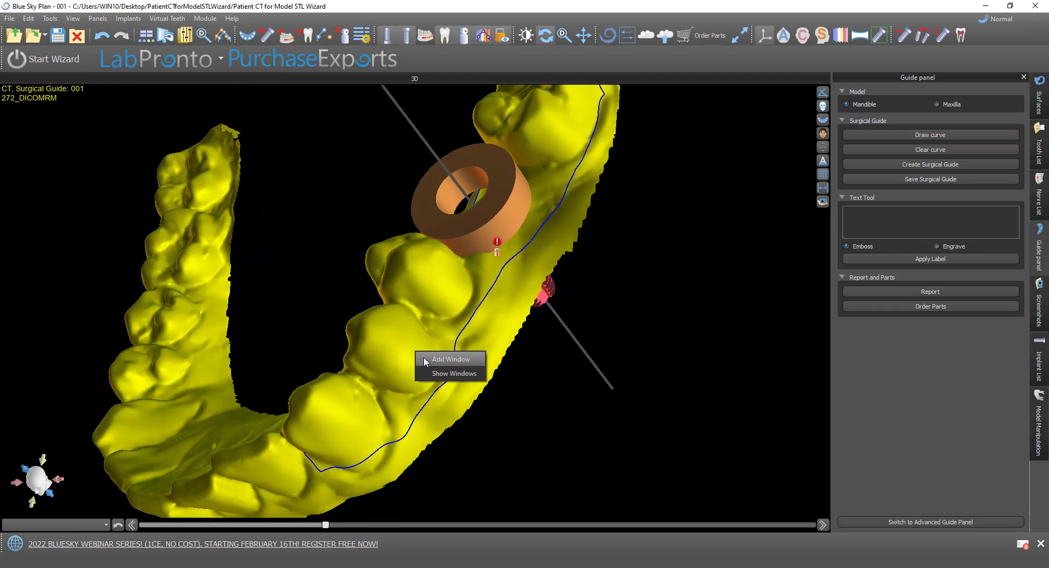
pyautogui.click(431, 356)
pyautogui.click(431, 369)
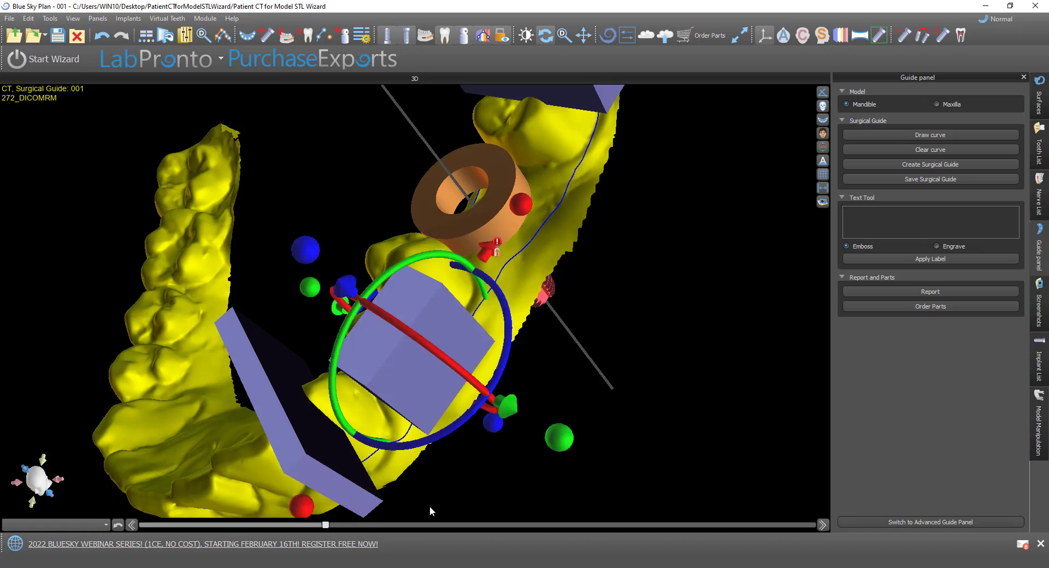
# Step: Remove the old window at the canine
pyautogui.moveTo(430, 506); pyautogui.dragTo(431, 364)
pyautogui.click(431, 355)
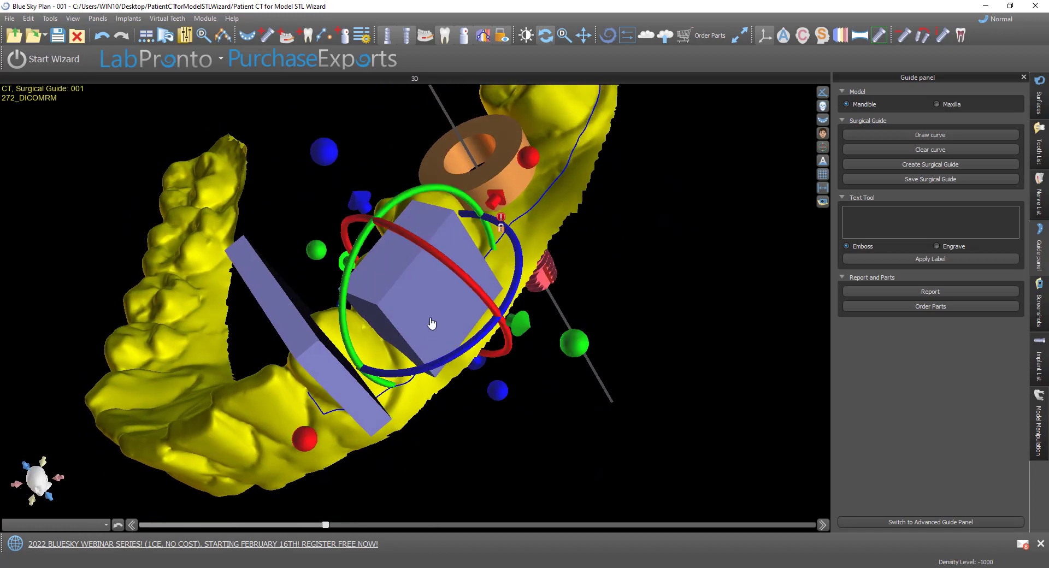
pyautogui.click(335, 382)
pyautogui.rightClick(345, 378)
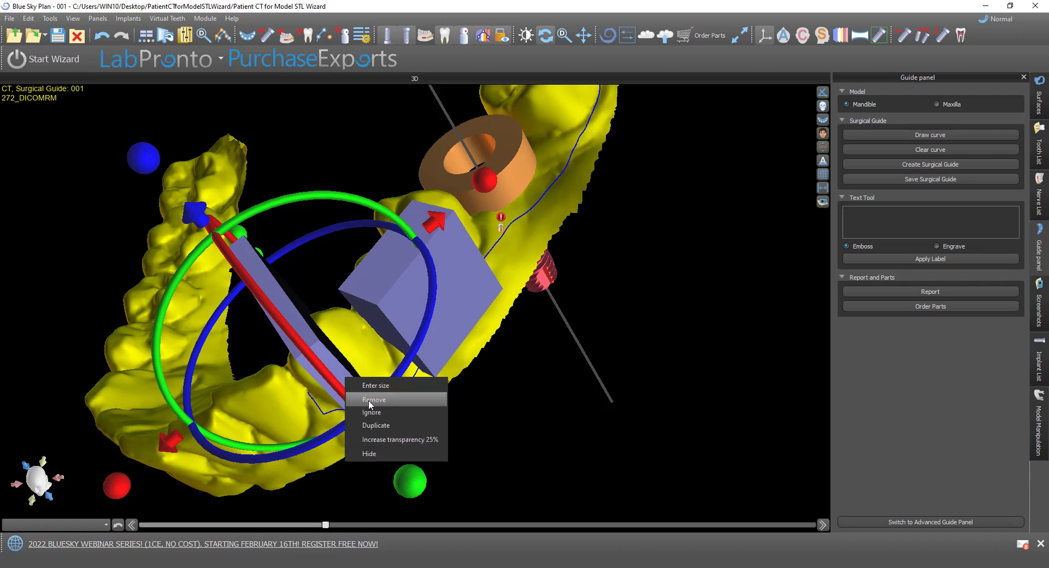
pyautogui.click(374, 400)
# Step: Widen the new first premolar window across the tooth
pyautogui.moveTo(465, 437); pyautogui.dragTo(511, 495)
pyautogui.moveTo(375, 290); pyautogui.dragTo(316, 274)
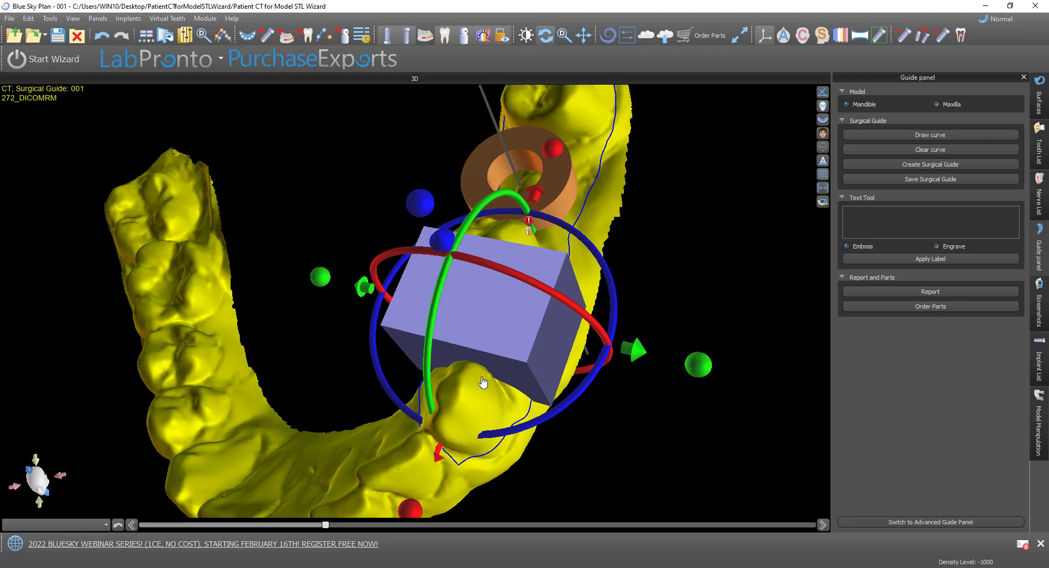
pyautogui.moveTo(483, 382); pyautogui.dragTo(611, 439)
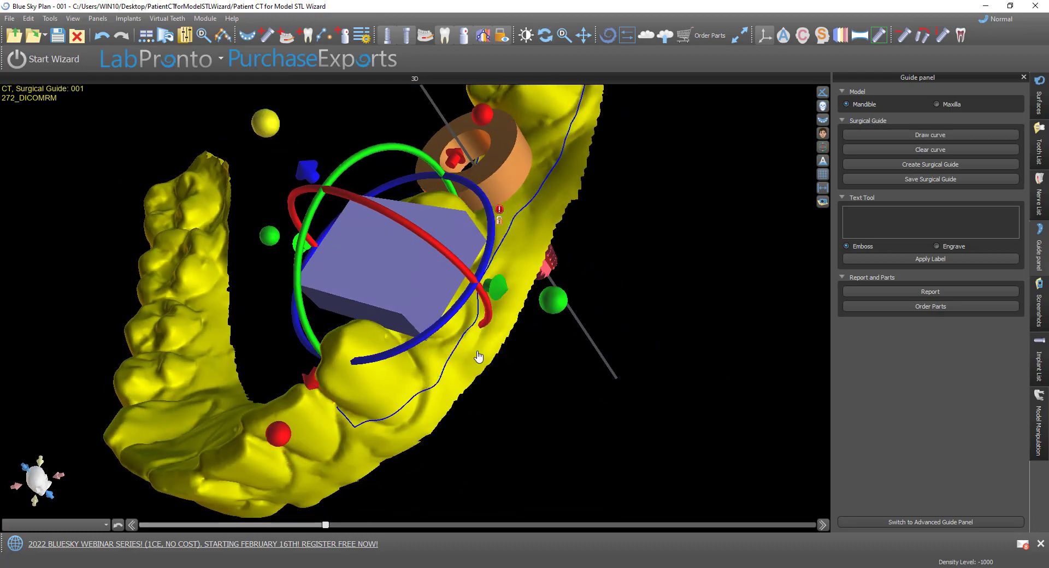
# Step: Create the surgical guide with the first premolar and second molar windows and inspect the cut openings
pyautogui.moveTo(567, 394); pyautogui.dragTo(677, 384)
pyautogui.moveTo(398, 480); pyautogui.dragTo(497, 441)
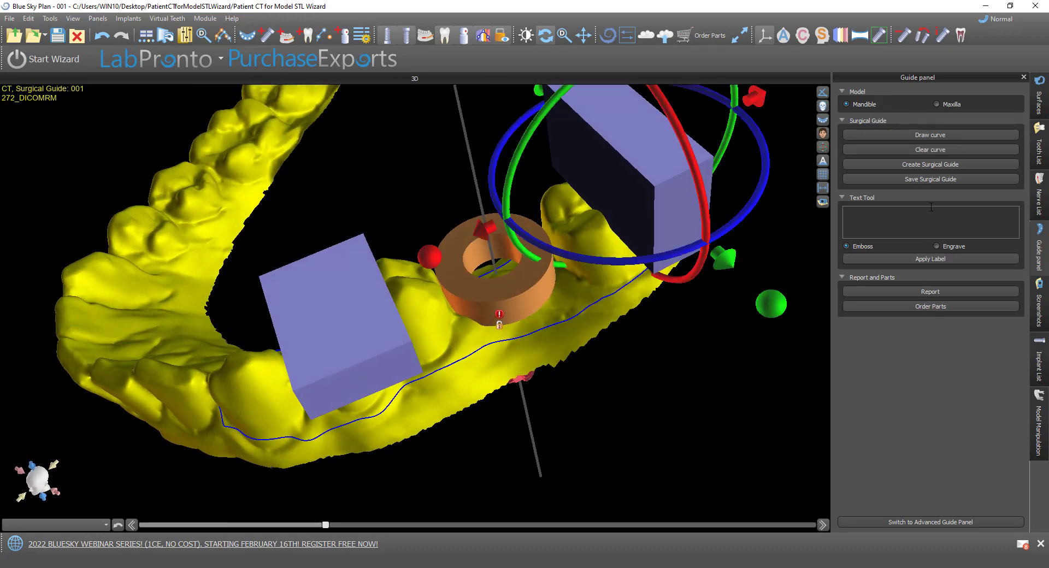
pyautogui.click(933, 165)
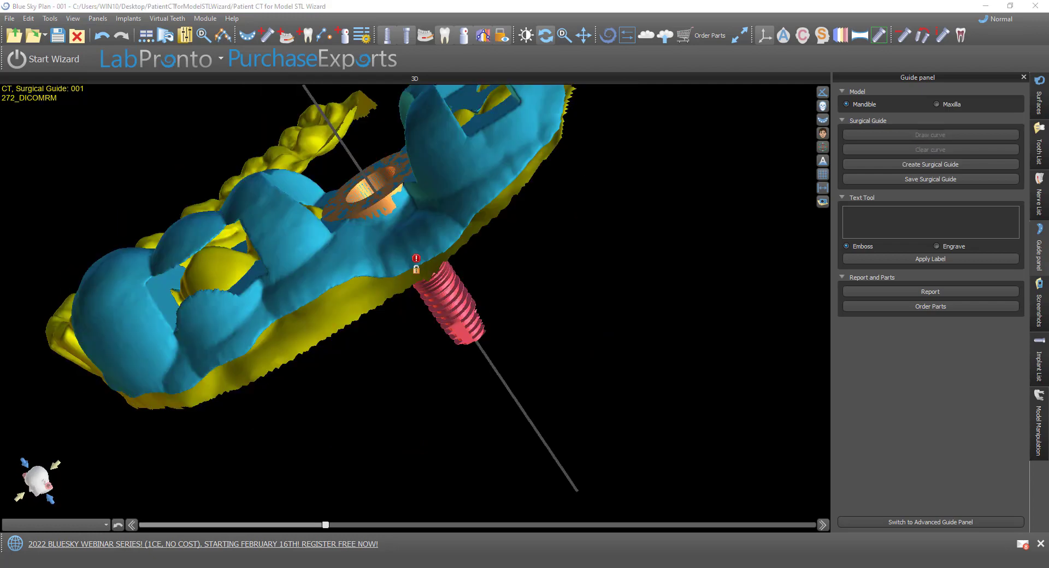
pyautogui.moveTo(675, 280); pyautogui.dragTo(384, 295)
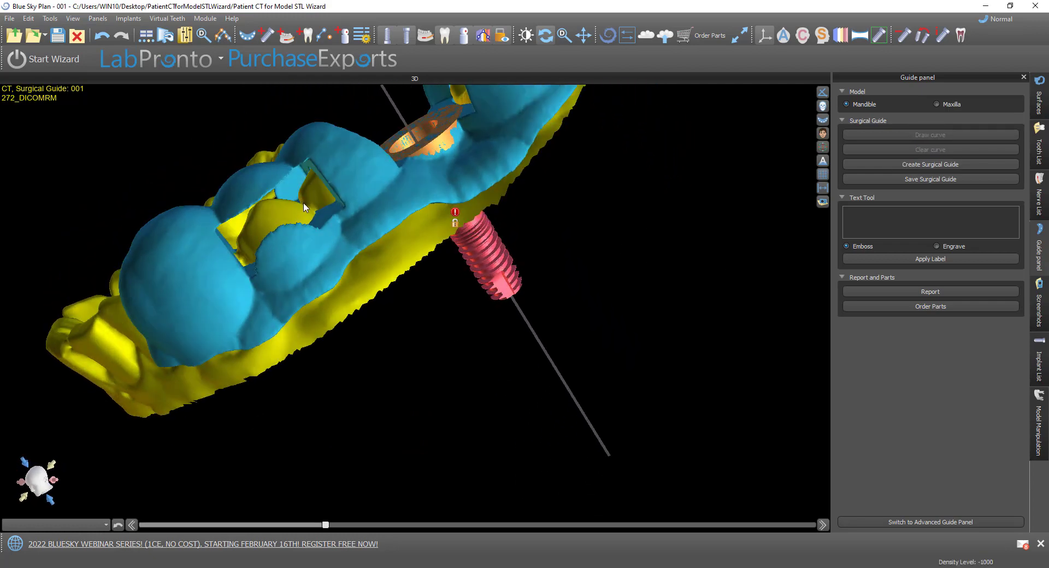
# Step: Show the windows on the guide and enlarge the first premolar window in width and height
pyautogui.rightClick(302, 217)
pyautogui.click(320, 241)
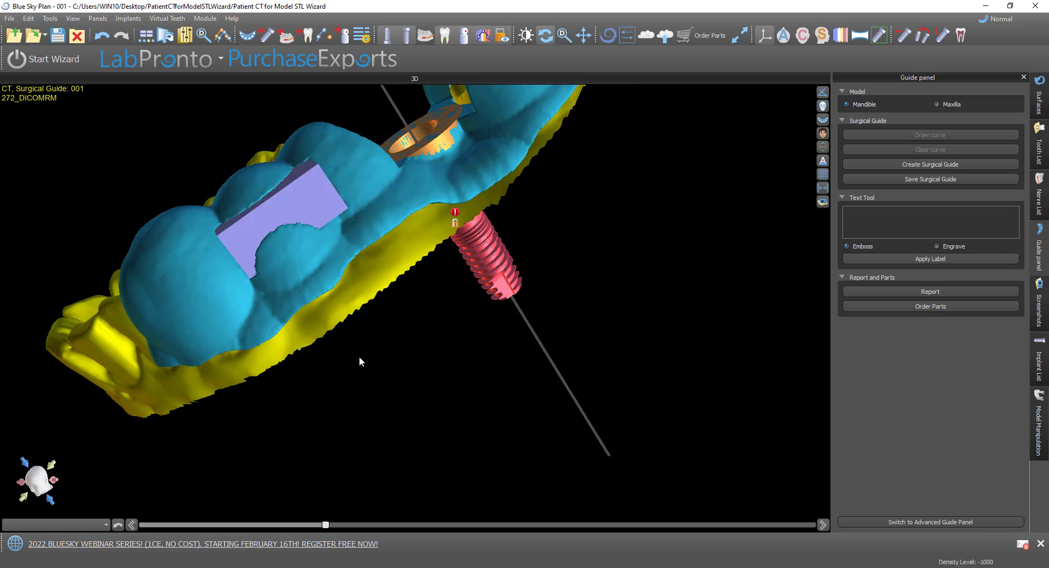
pyautogui.moveTo(359, 358); pyautogui.dragTo(578, 431)
pyautogui.click(578, 431)
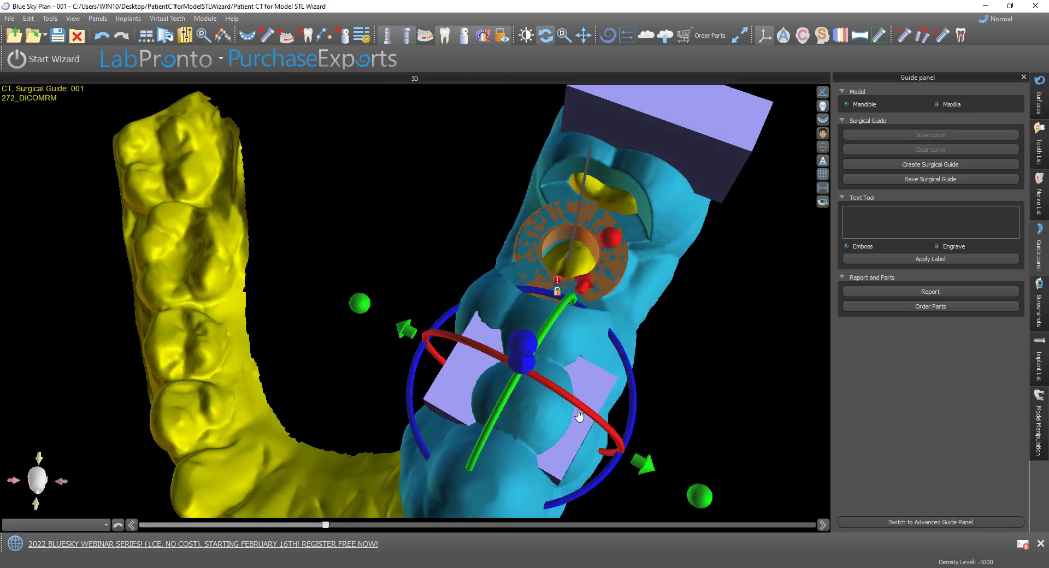
pyautogui.moveTo(705, 498); pyautogui.dragTo(747, 512)
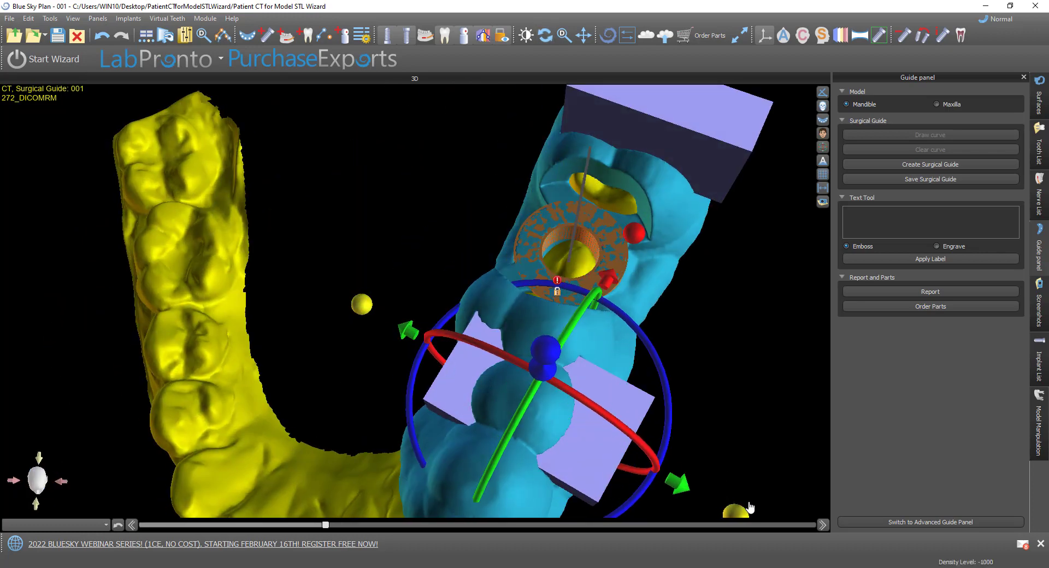
pyautogui.moveTo(543, 346); pyautogui.dragTo(547, 316)
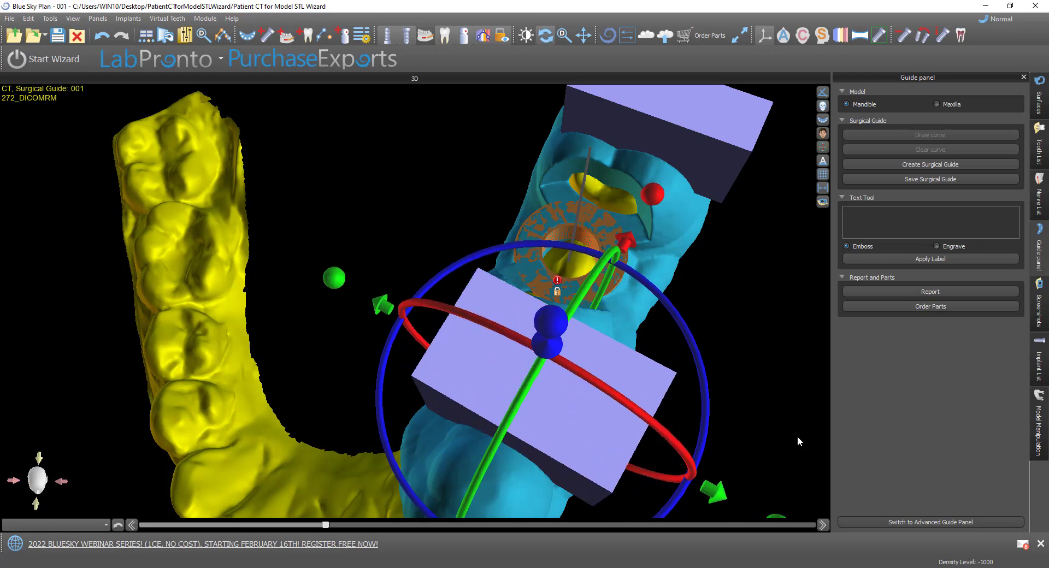
# Step: Extend the second molar window distally past the end of the guide
pyautogui.moveTo(798, 436); pyautogui.dragTo(626, 473)
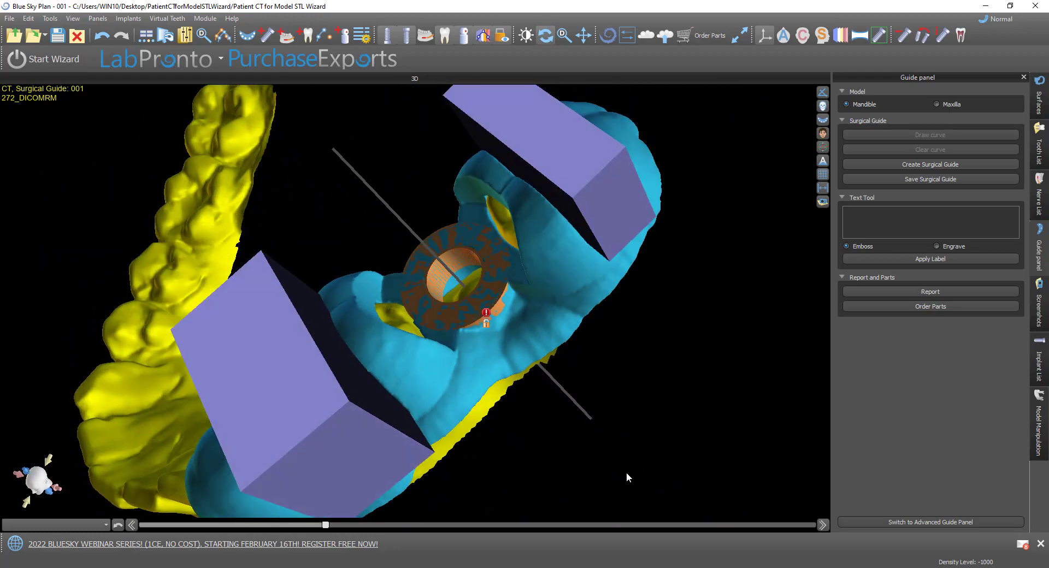
pyautogui.moveTo(744, 243); pyautogui.dragTo(705, 333)
pyautogui.moveTo(541, 297)
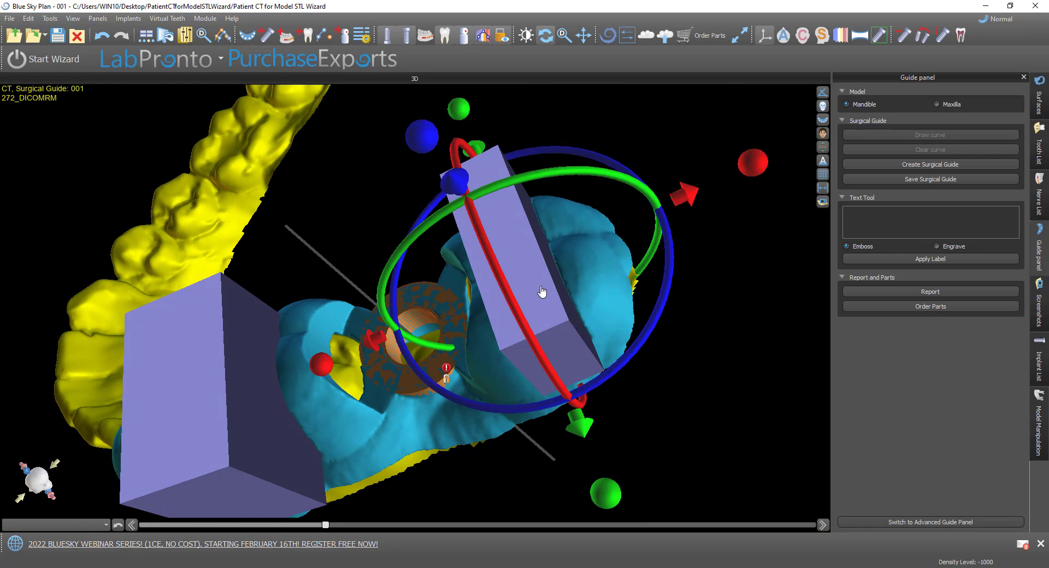
pyautogui.moveTo(689, 201); pyautogui.dragTo(755, 196)
pyautogui.scroll(-2, 775, 224)
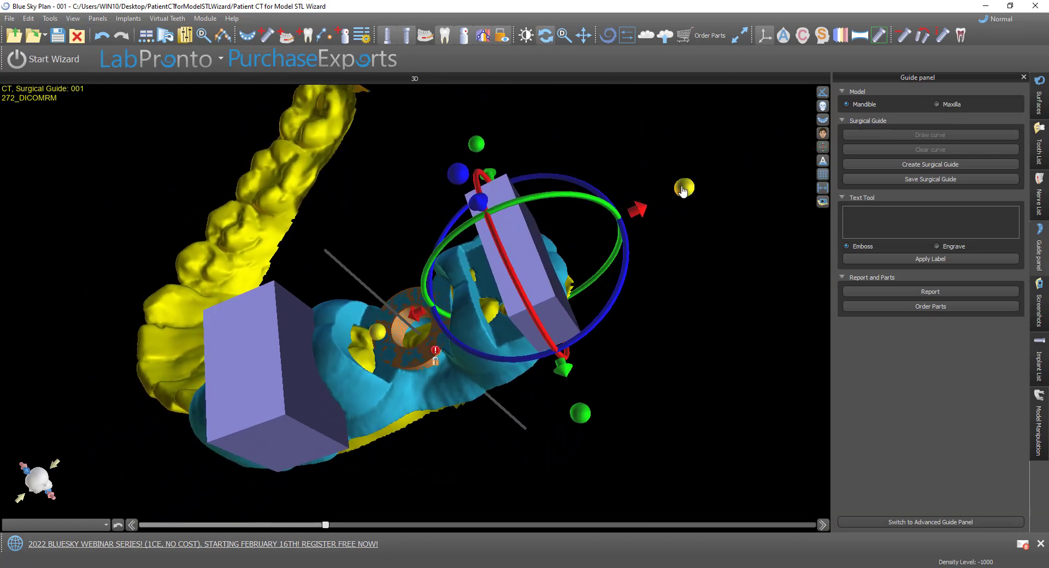
pyautogui.moveTo(683, 191); pyautogui.dragTo(709, 175)
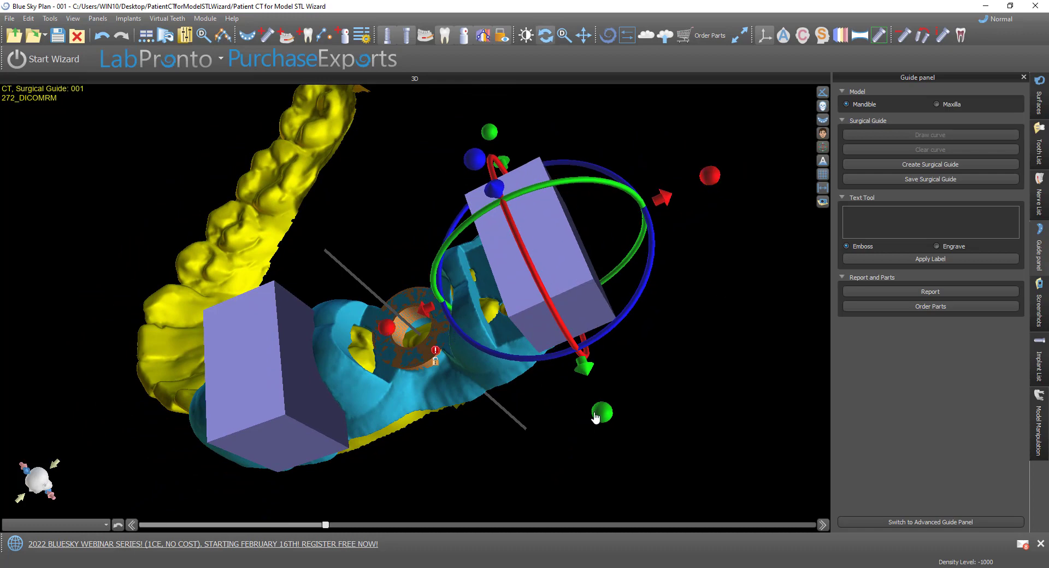
# Step: Widen the second molar window towards the lingual side
pyautogui.moveTo(568, 377); pyautogui.dragTo(573, 264)
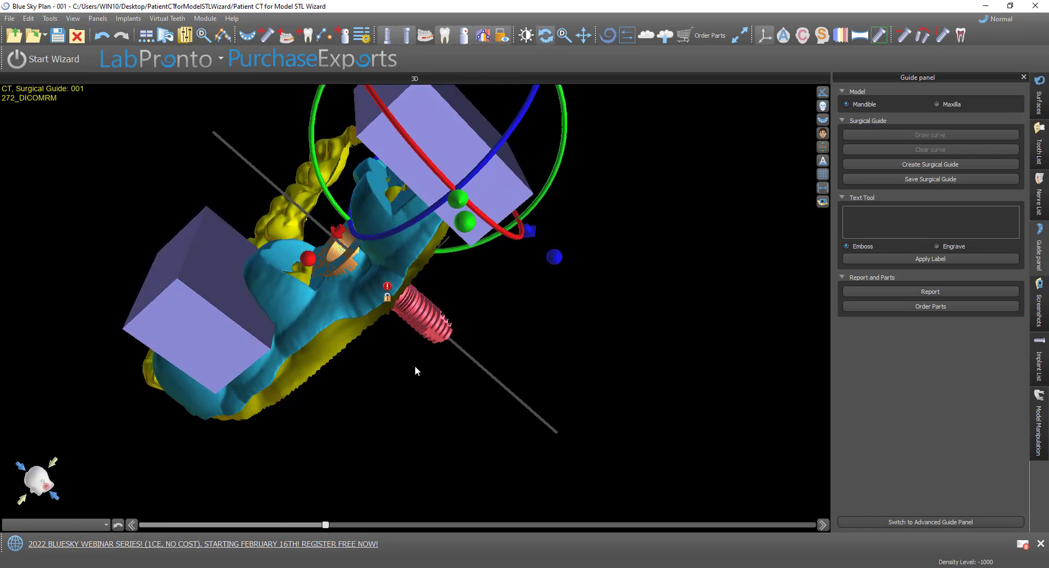
pyautogui.moveTo(415, 366); pyautogui.dragTo(611, 481)
pyautogui.moveTo(462, 199); pyautogui.dragTo(519, 235)
pyautogui.moveTo(690, 282)
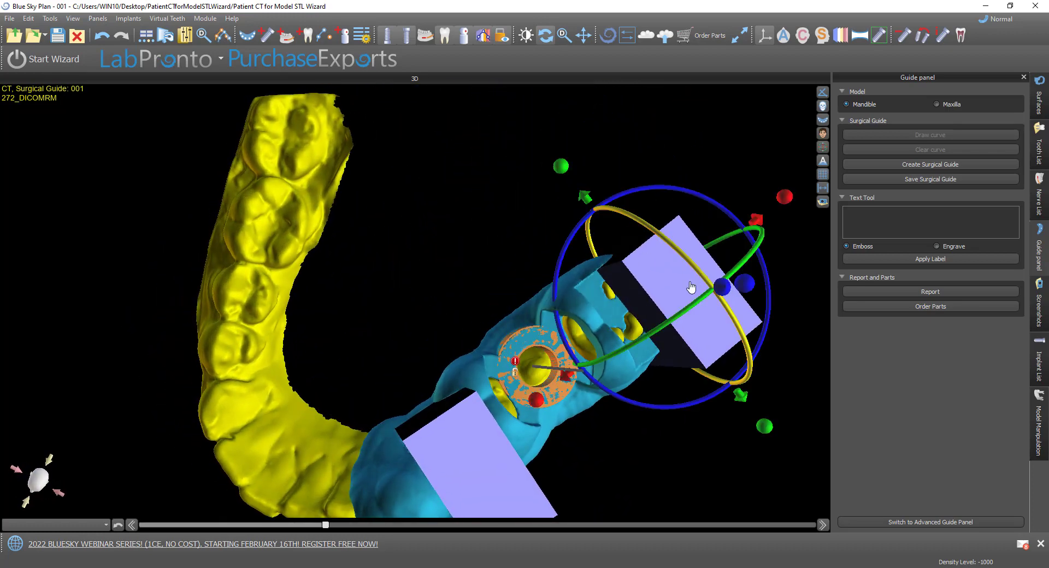
pyautogui.moveTo(561, 167); pyautogui.dragTo(538, 153)
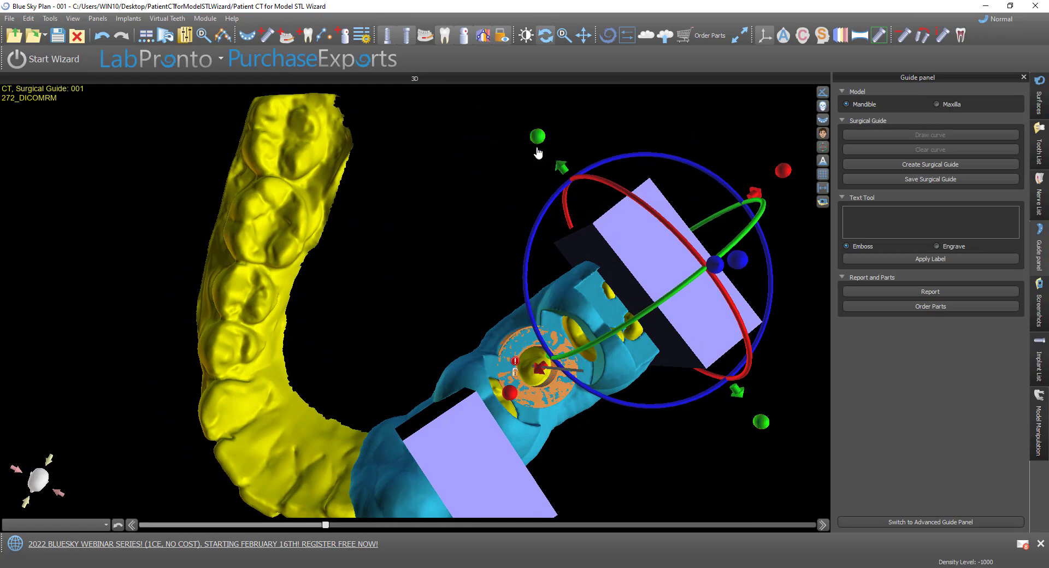
pyautogui.moveTo(648, 439); pyautogui.dragTo(785, 385)
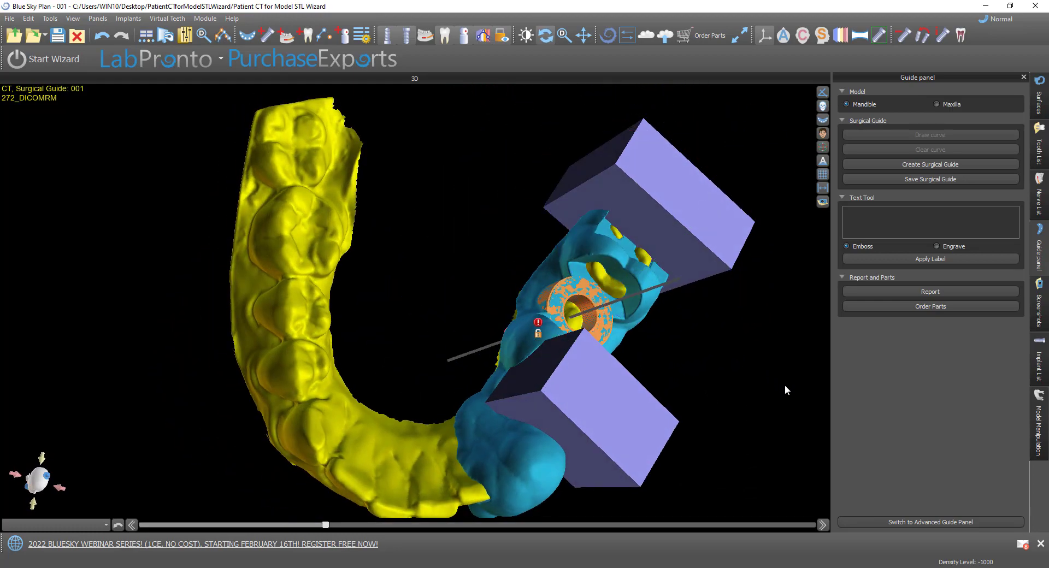
# Step: Widen the first premolar window towards the lingual side beyond the guide
pyautogui.moveTo(555, 396)
pyautogui.moveTo(465, 301); pyautogui.dragTo(422, 263)
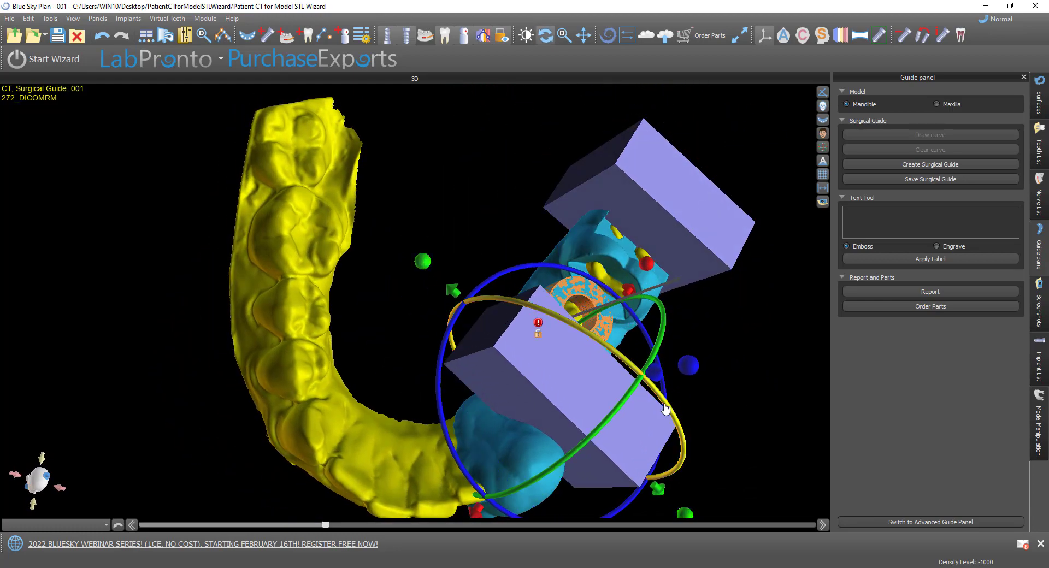
pyautogui.moveTo(742, 421); pyautogui.dragTo(500, 374)
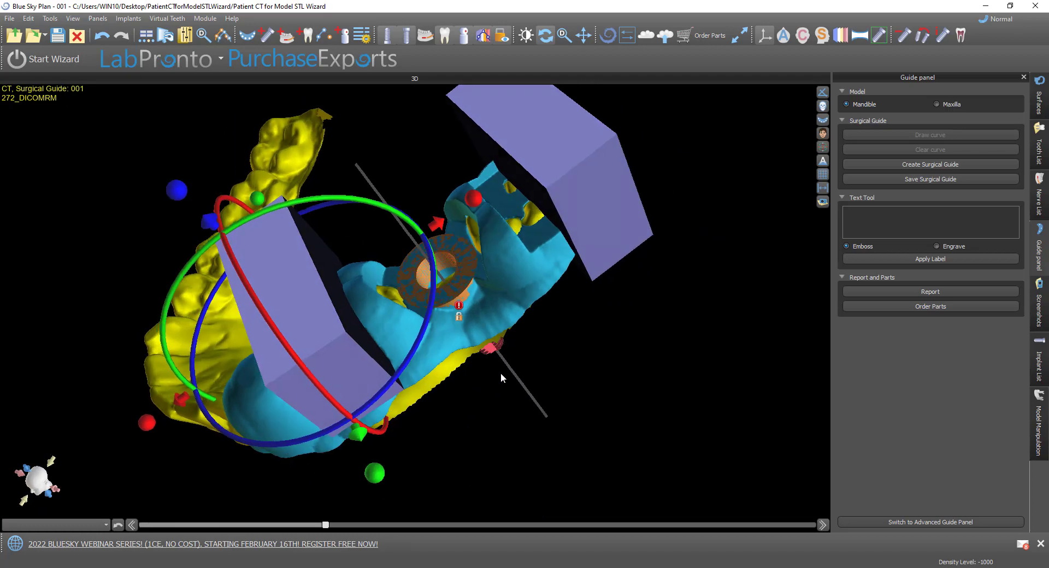
# Step: Create the surgical guide again with both enlarged windows, inspect it, and open the Surfaces list
pyautogui.click(942, 166)
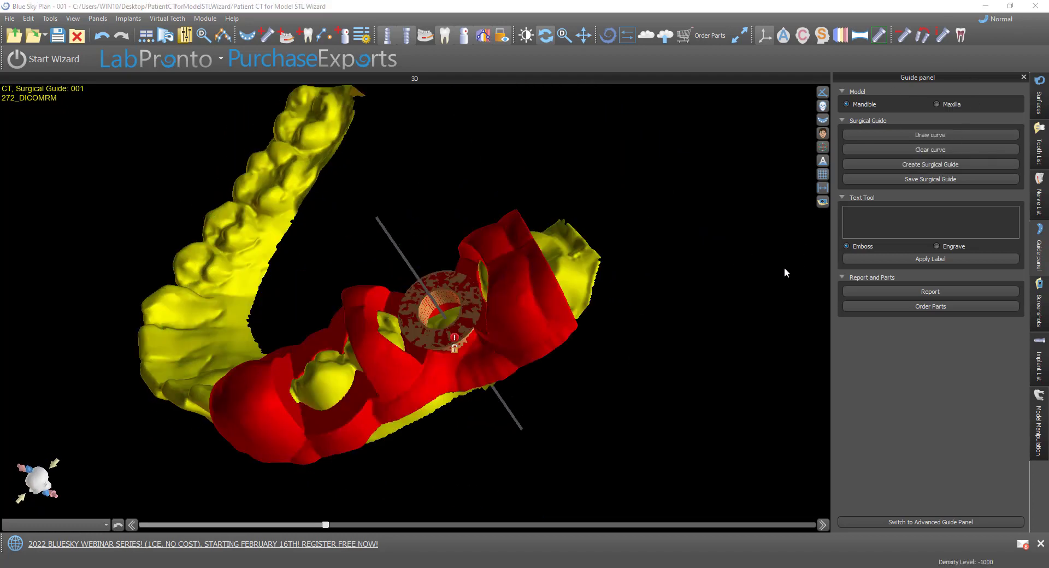
pyautogui.moveTo(670, 374); pyautogui.dragTo(665, 382)
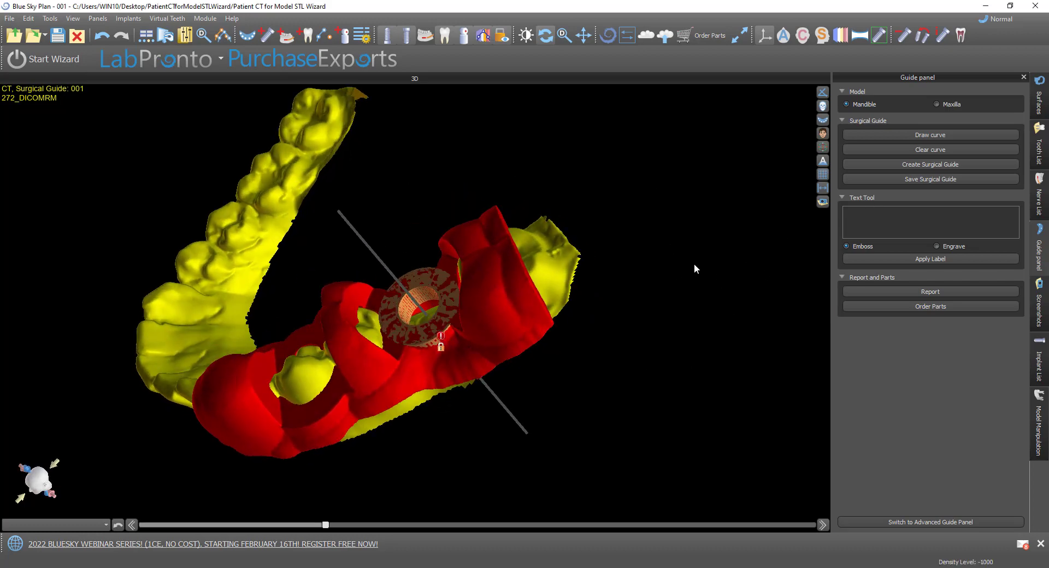
pyautogui.click(1040, 99)
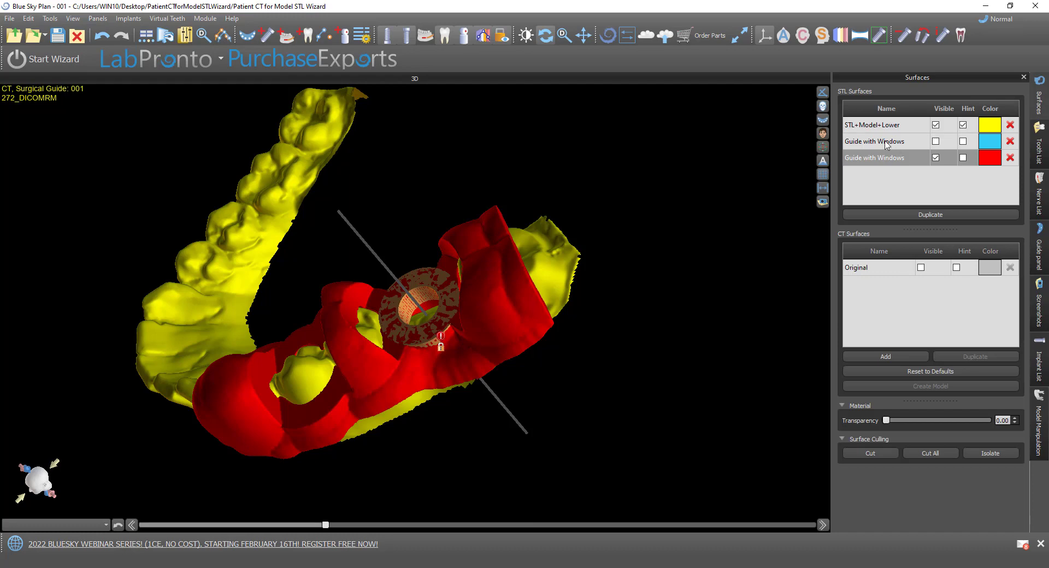
# Step: Compare the two Guide with Windows surfaces by toggling their visibility, leaving only the red one shown
pyautogui.click(935, 158)
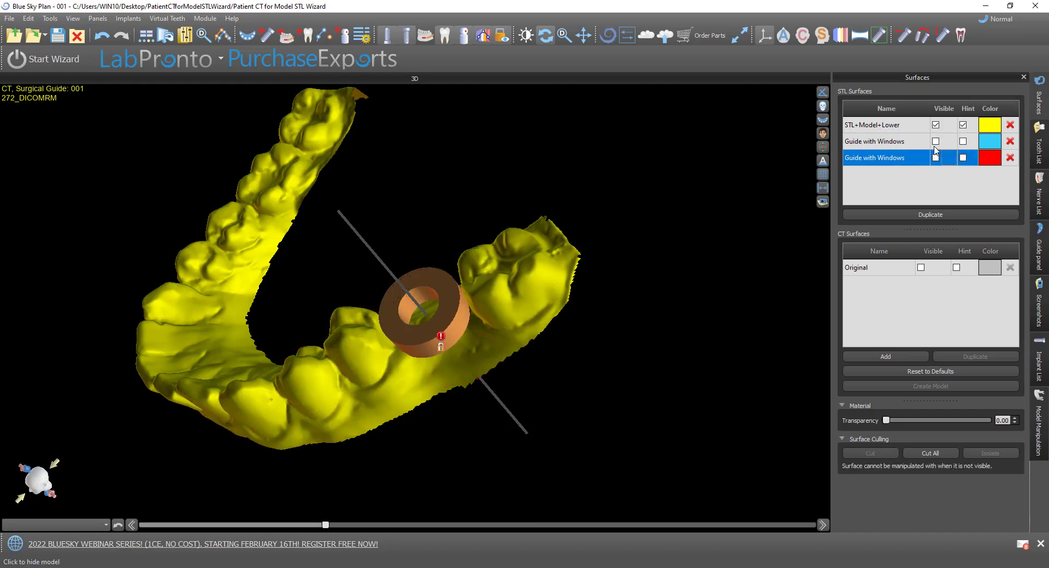
pyautogui.click(935, 142)
pyautogui.click(935, 141)
pyautogui.click(936, 158)
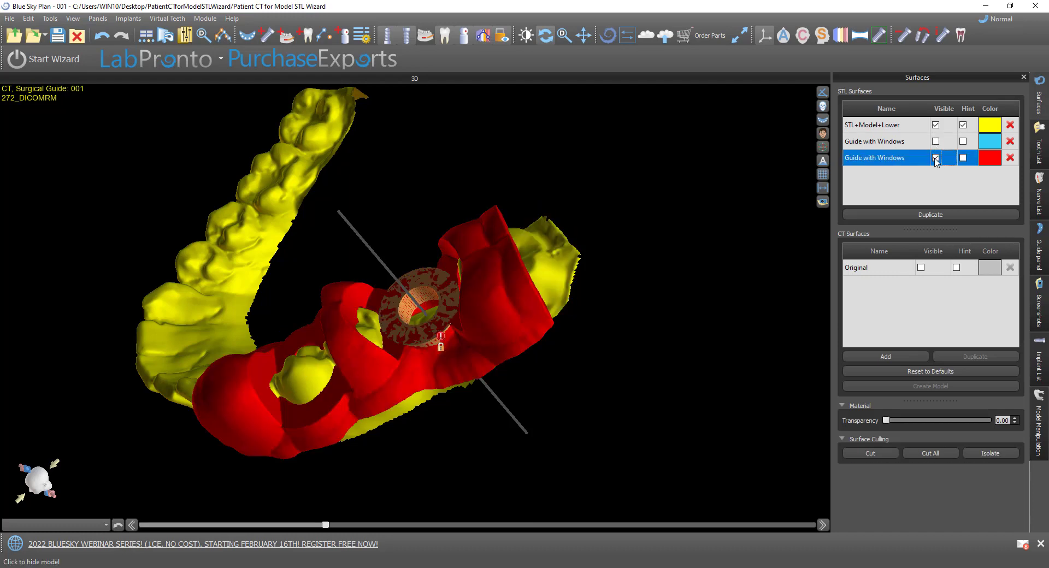
# Step: Hide the lower jaw STL model and turn off its hint outline
pyautogui.moveTo(645, 313); pyautogui.dragTo(468, 97)
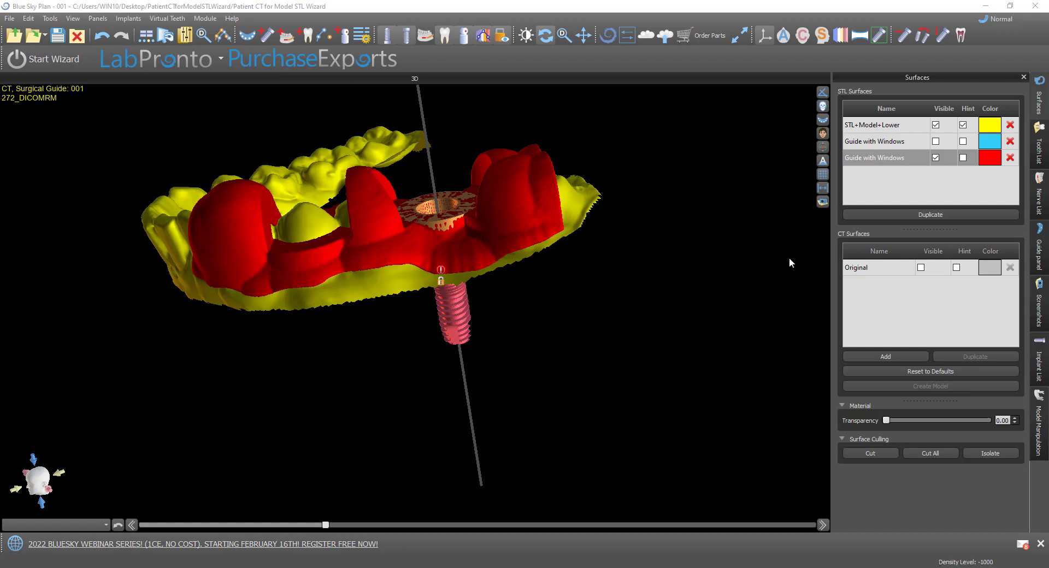
pyautogui.click(936, 125)
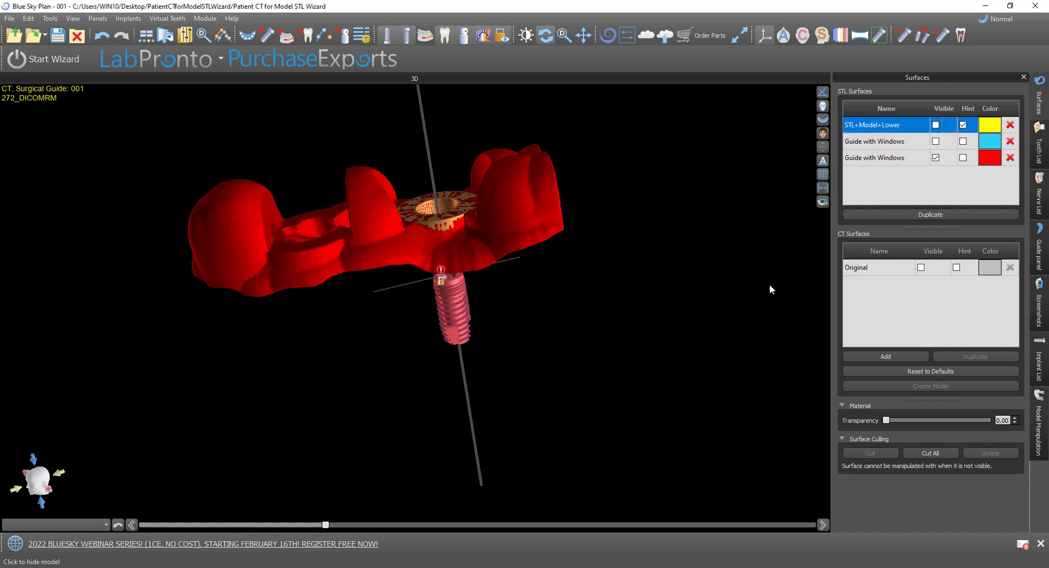
pyautogui.click(964, 125)
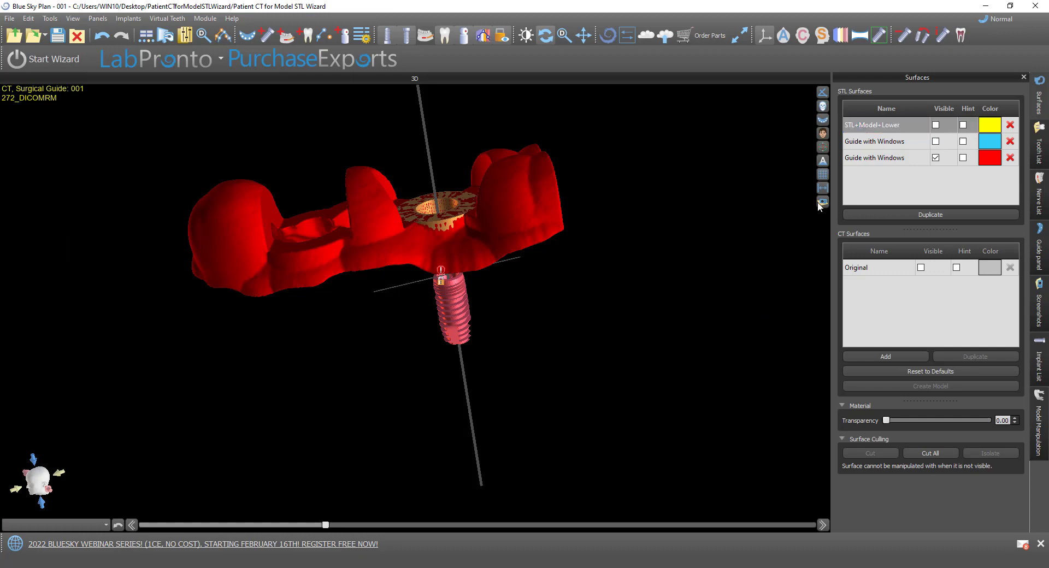
# Step: Hide the implant's guide tube and the implant itself so that only the red guide is displayed
pyautogui.click(1046, 361)
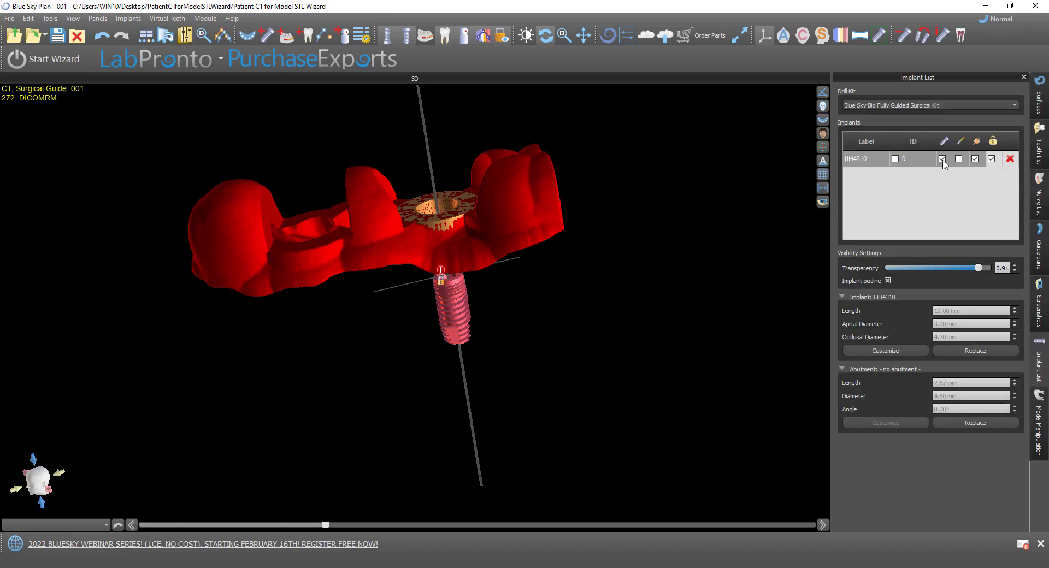
pyautogui.click(975, 159)
pyautogui.click(1045, 251)
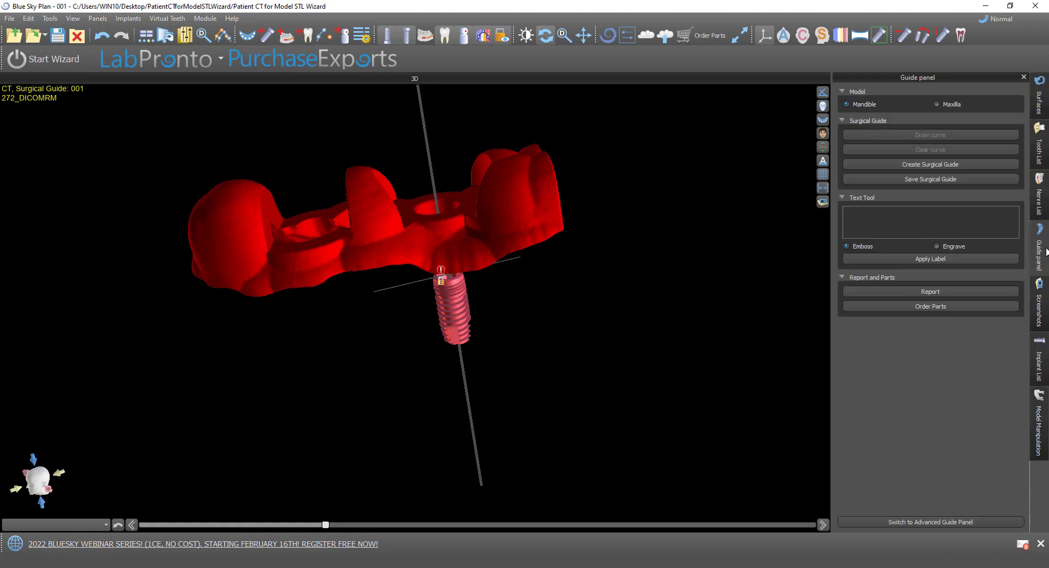
pyautogui.moveTo(605, 395); pyautogui.dragTo(635, 390)
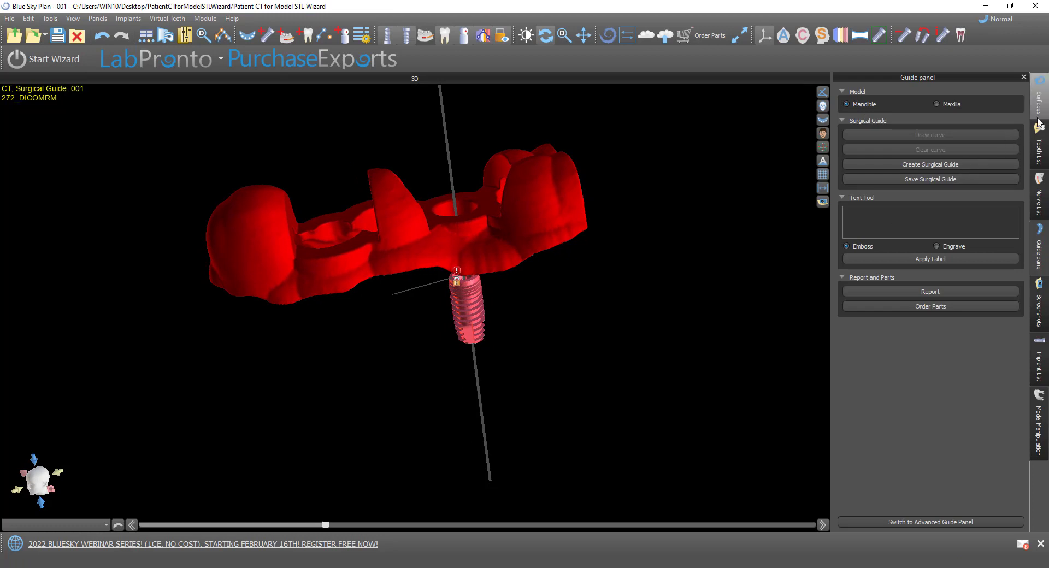
pyautogui.click(1039, 361)
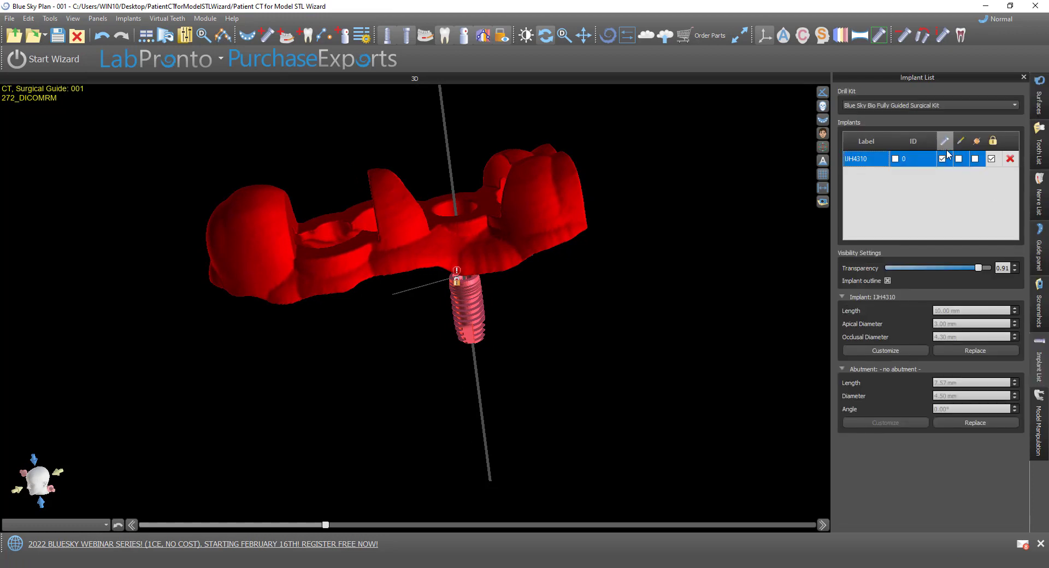
pyautogui.click(943, 158)
# Step: Trim the bulging lower border of the red guide beneath the guide tube hole and second molar with the surface Cut tool
pyautogui.click(1045, 112)
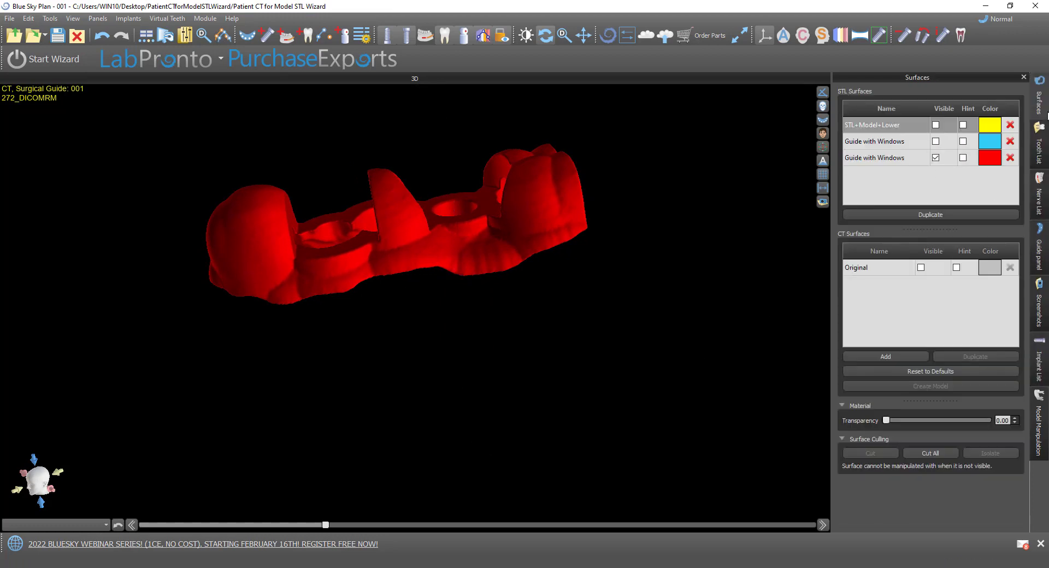
pyautogui.click(886, 158)
pyautogui.scroll(3, 658, 460)
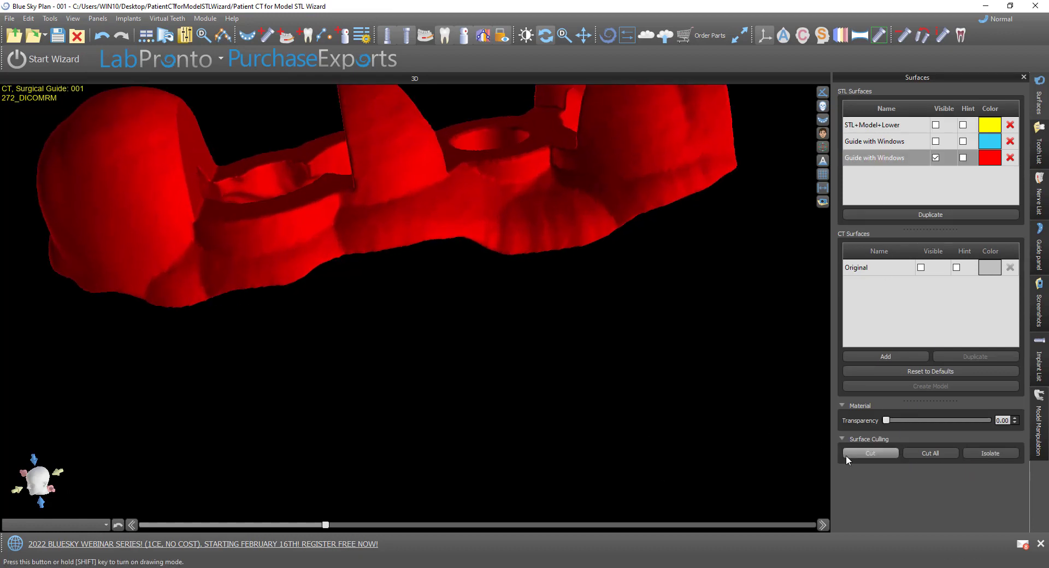
pyautogui.click(861, 453)
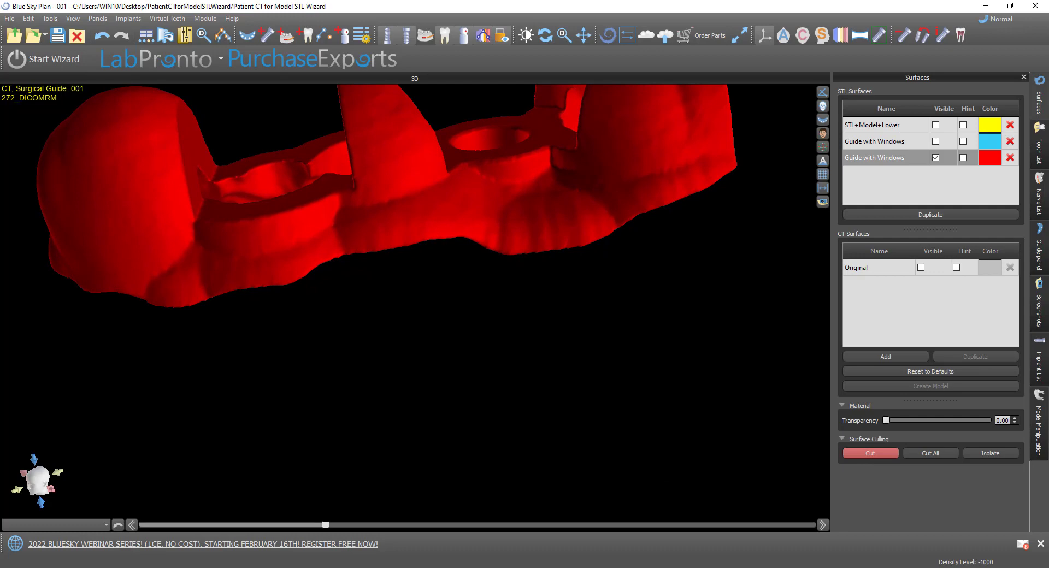
pyautogui.moveTo(499, 243)
pyautogui.mouseDown()
pyautogui.moveTo(606, 221)
pyautogui.moveTo(662, 236)
pyautogui.moveTo(467, 273)
pyautogui.mouseUp()
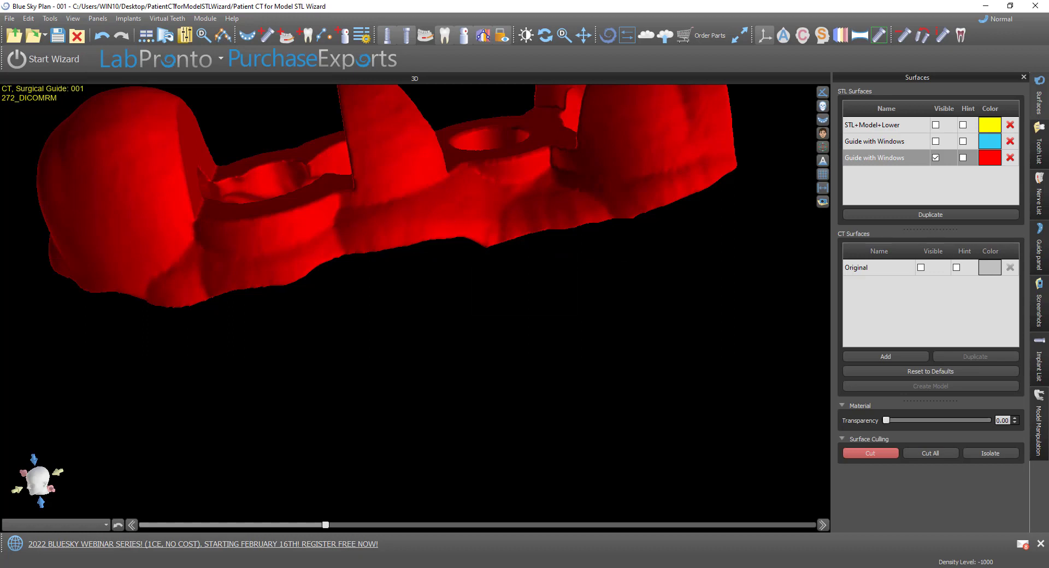
pyautogui.moveTo(496, 226)
pyautogui.mouseDown()
pyautogui.moveTo(656, 200)
pyautogui.moveTo(750, 234)
pyautogui.moveTo(427, 253)
pyautogui.mouseUp()
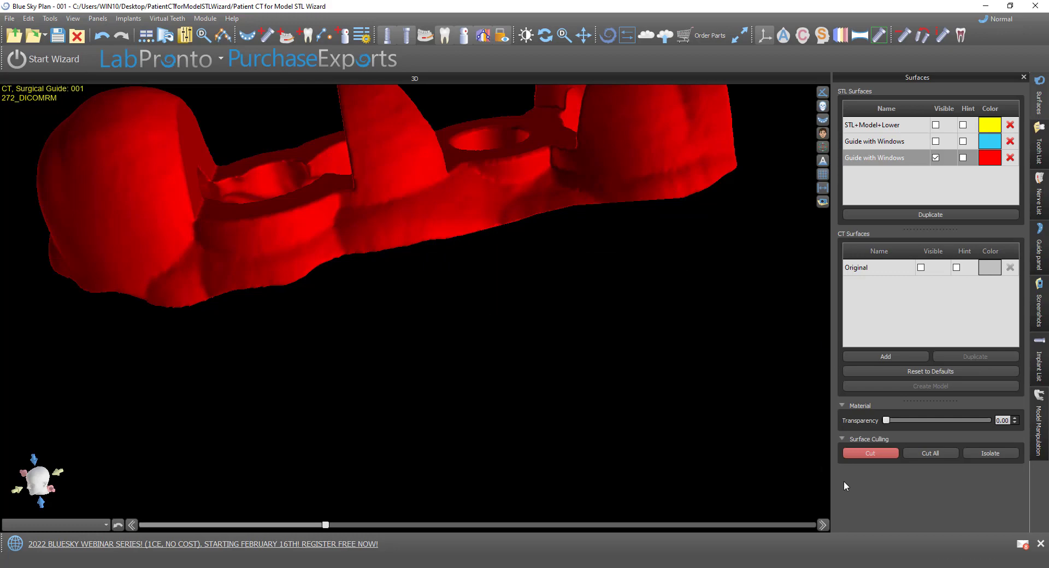
pyautogui.click(869, 458)
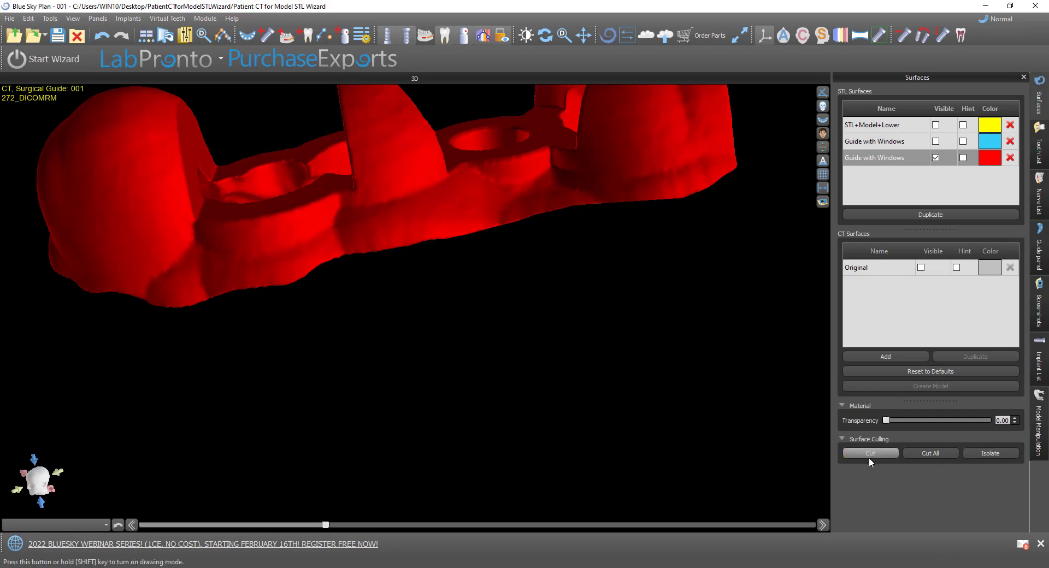
# Step: Switch to the Model Editing module and orient the red guide with its tube opening and distal end in view
pyautogui.moveTo(791, 450); pyautogui.dragTo(676, 317)
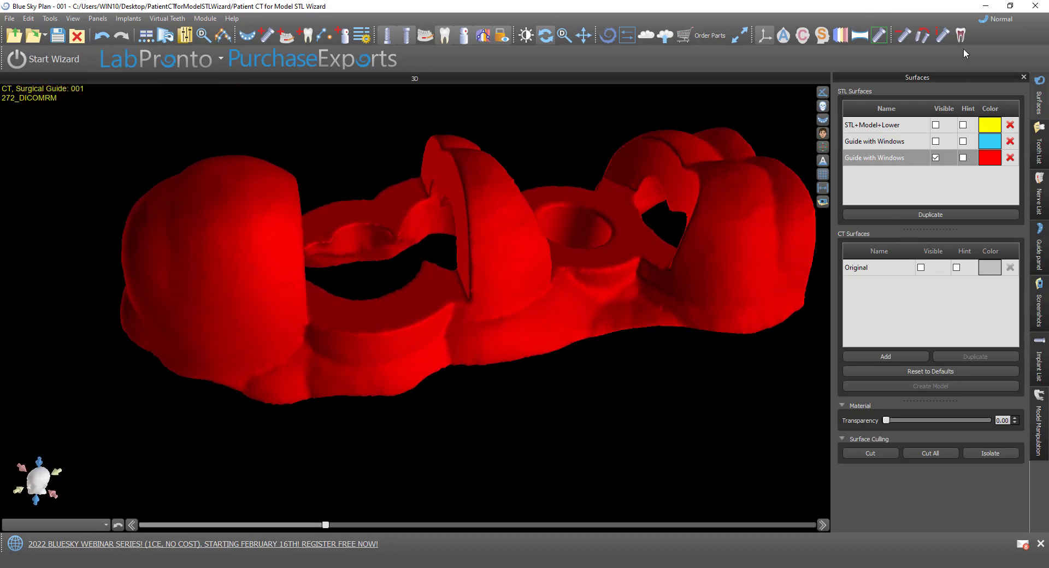
pyautogui.click(999, 18)
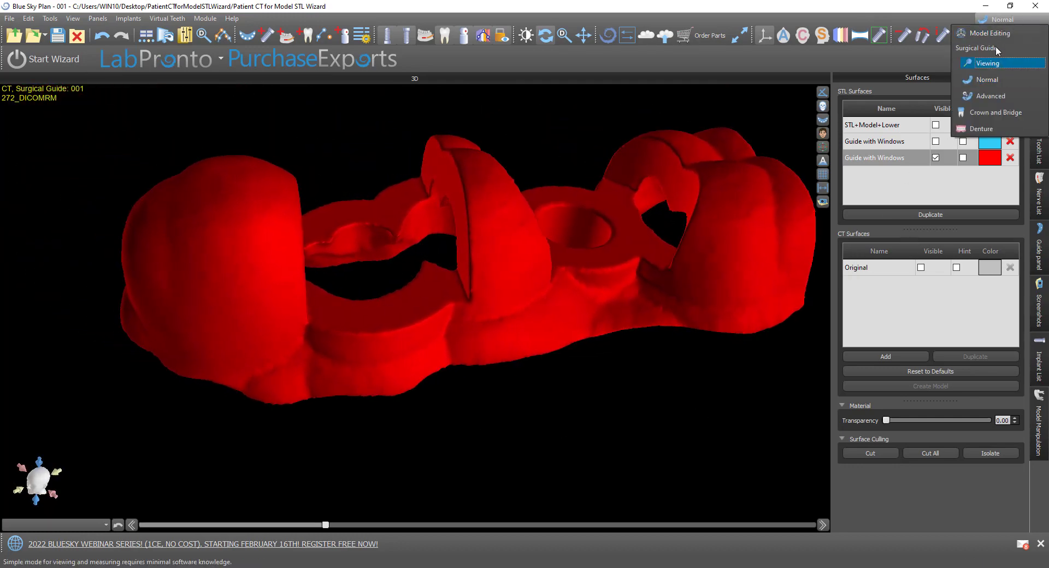
pyautogui.click(995, 33)
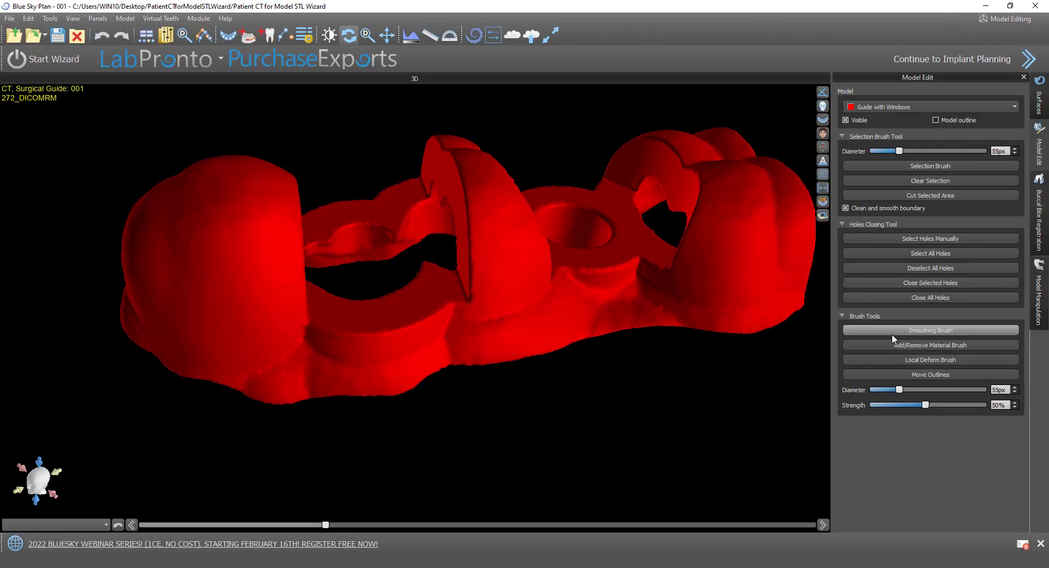
pyautogui.moveTo(491, 433)
pyautogui.mouseDown()
pyautogui.moveTo(398, 468)
pyautogui.moveTo(772, 381)
pyautogui.moveTo(645, 417)
pyautogui.moveTo(681, 411)
pyautogui.mouseUp()
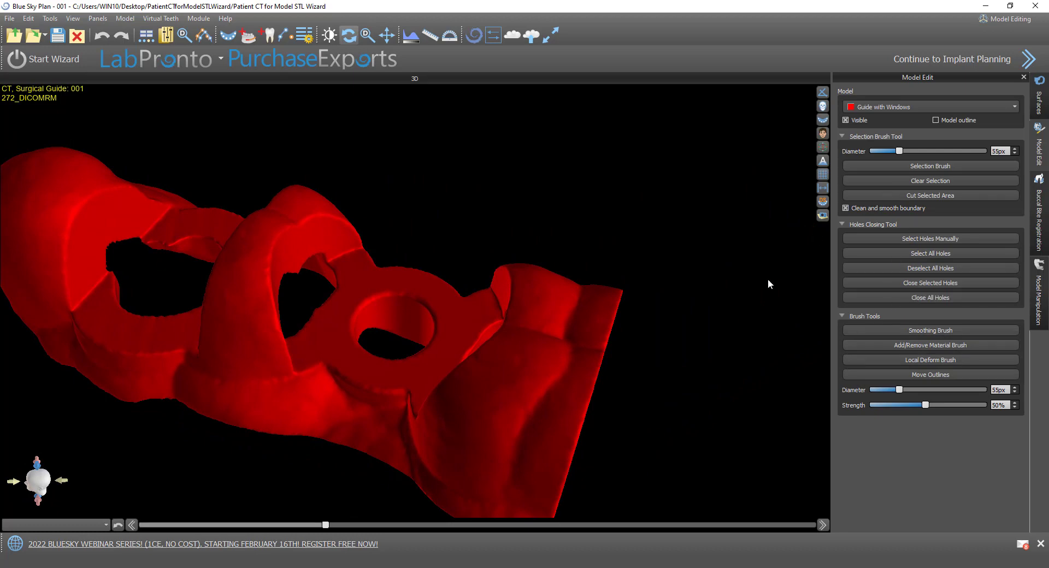
# Step: Smooth the guide's outer side and lower border with the Smoothing Brush at 99 px diameter and 50% strength
pyautogui.click(930, 331)
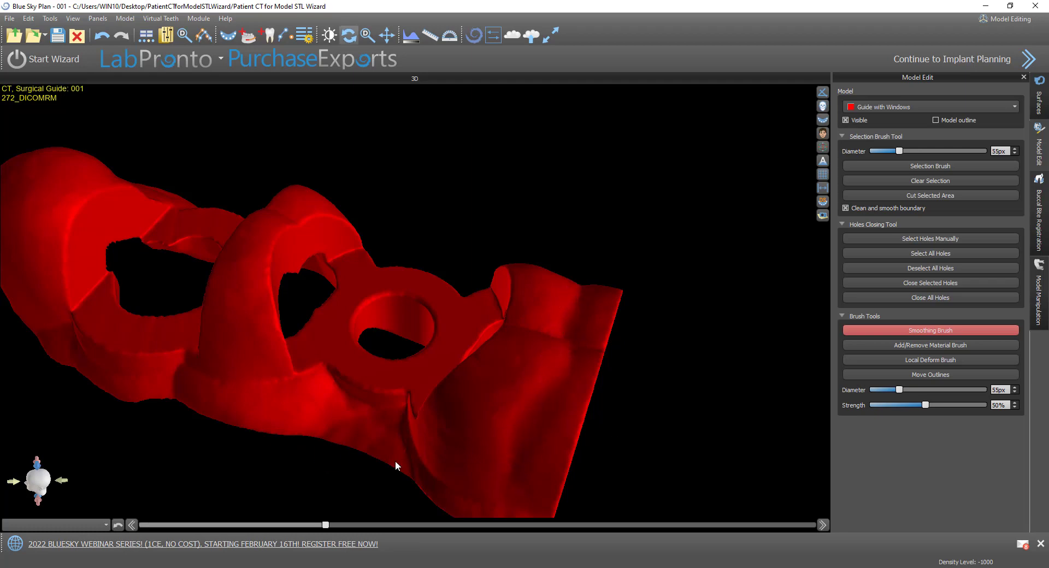
pyautogui.moveTo(395, 460)
pyautogui.keyDown('shift'); pyautogui.mouseDown()
pyautogui.moveTo(476, 505)
pyautogui.moveTo(473, 492)
pyautogui.mouseUp(); pyautogui.keyUp('shift')
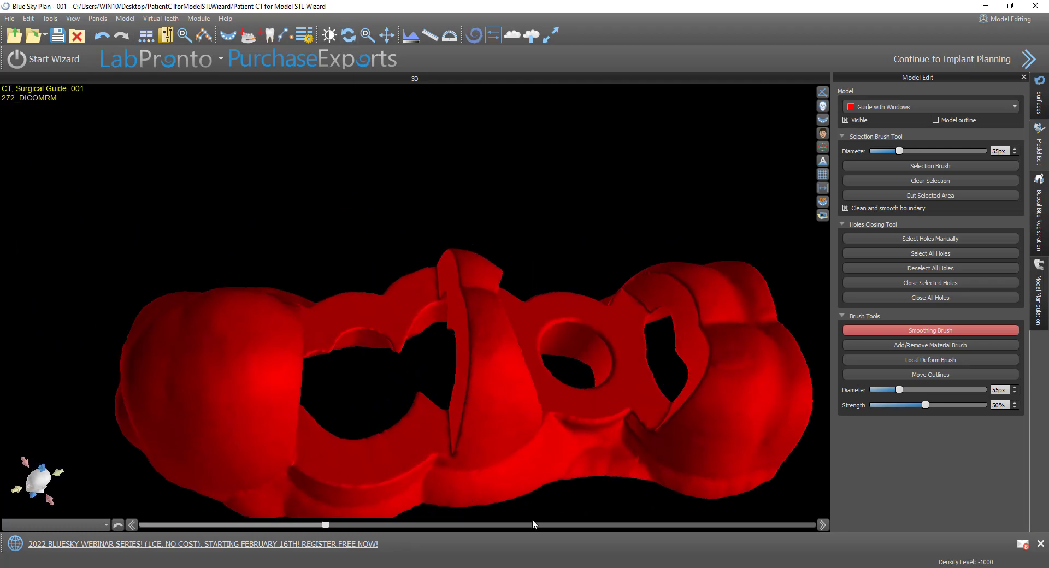
pyautogui.moveTo(532, 519)
pyautogui.keyDown('shift'); pyautogui.mouseDown()
pyautogui.moveTo(531, 405)
pyautogui.moveTo(499, 351)
pyautogui.mouseUp(); pyautogui.keyUp('shift')
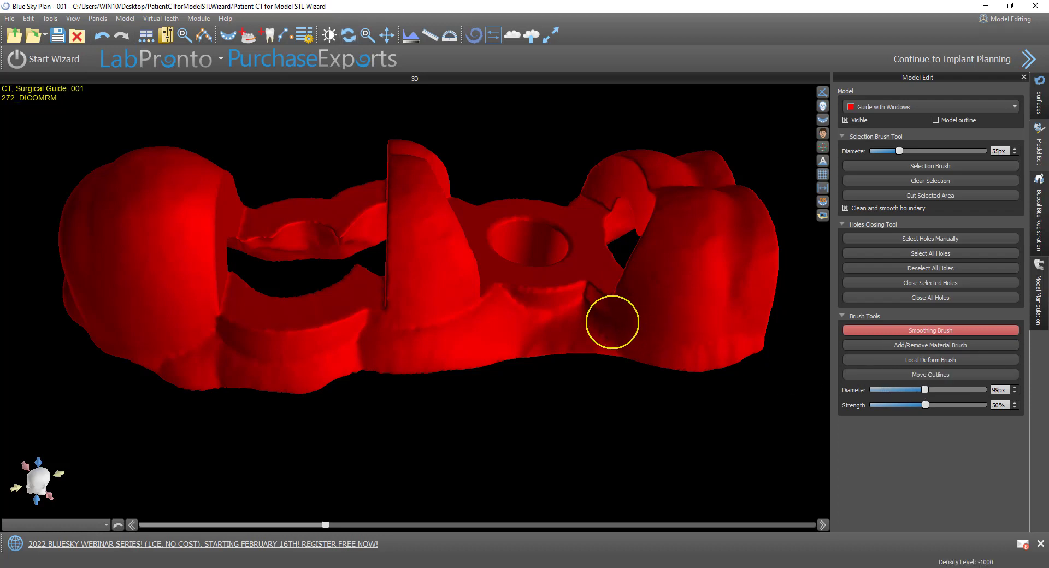
pyautogui.moveTo(577, 314); pyautogui.dragTo(404, 330)
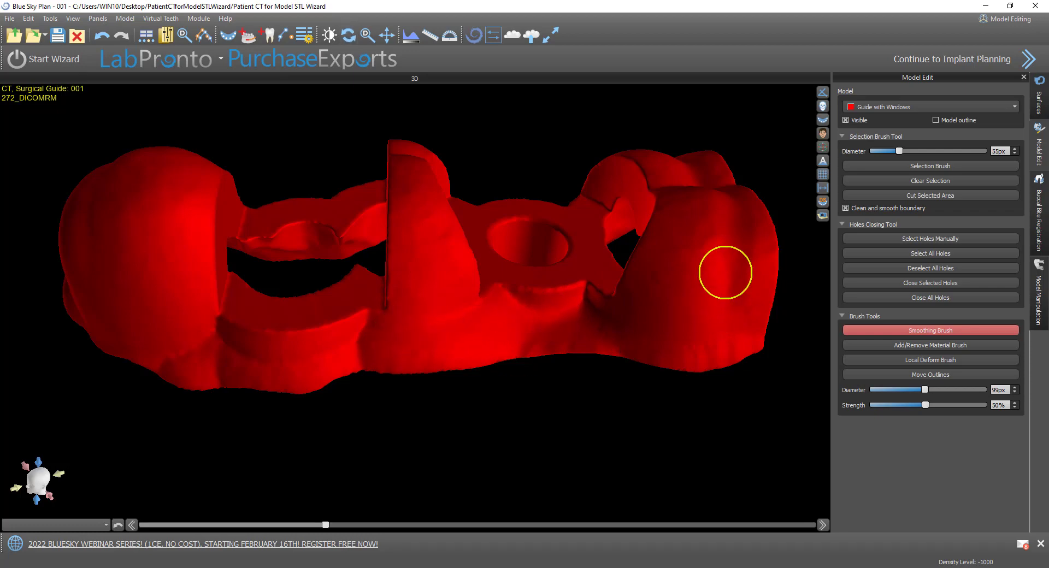
pyautogui.moveTo(330, 386); pyautogui.dragTo(574, 399)
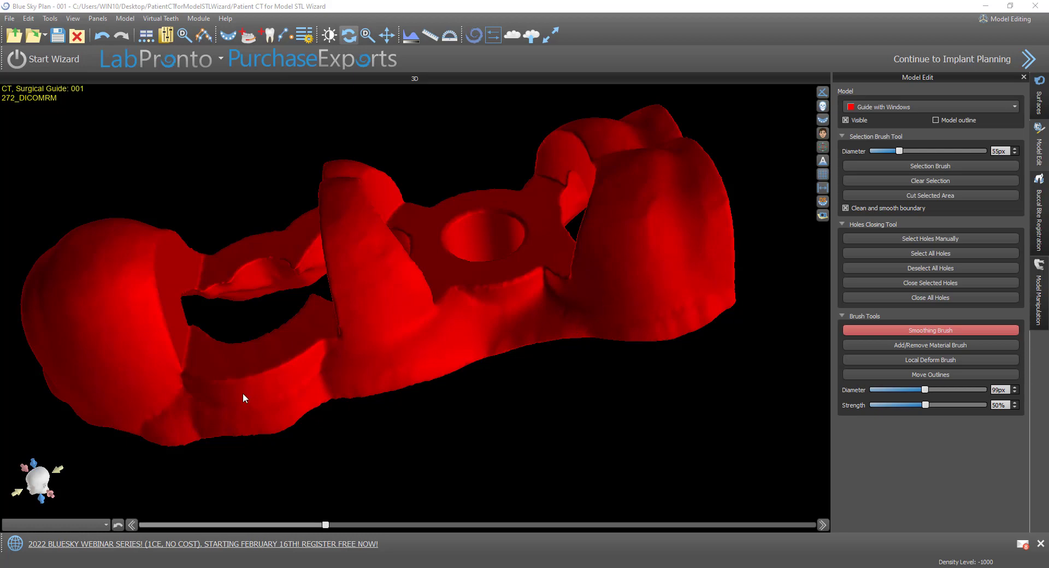
pyautogui.moveTo(111, 386); pyautogui.dragTo(490, 371)
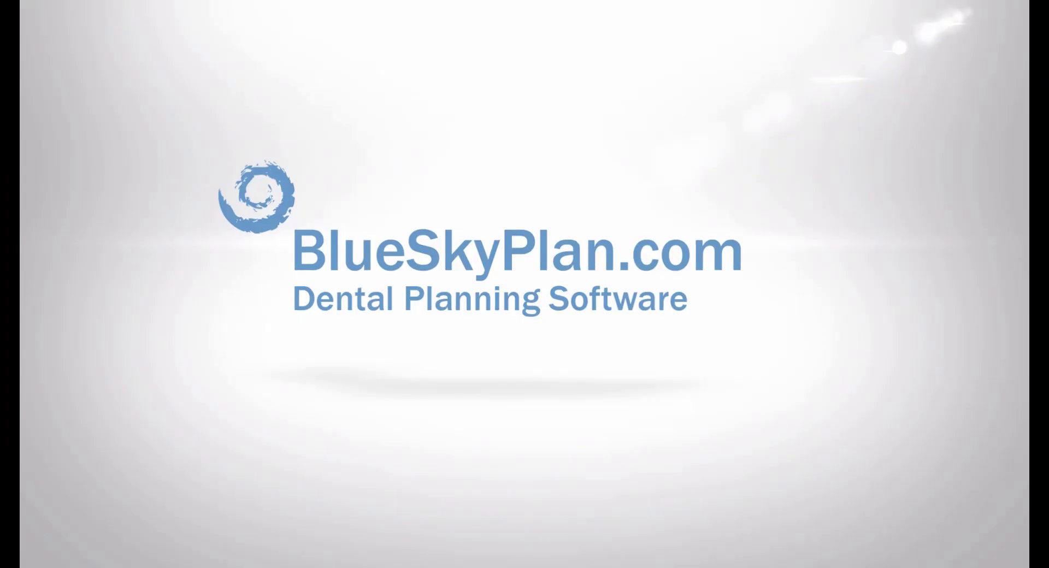